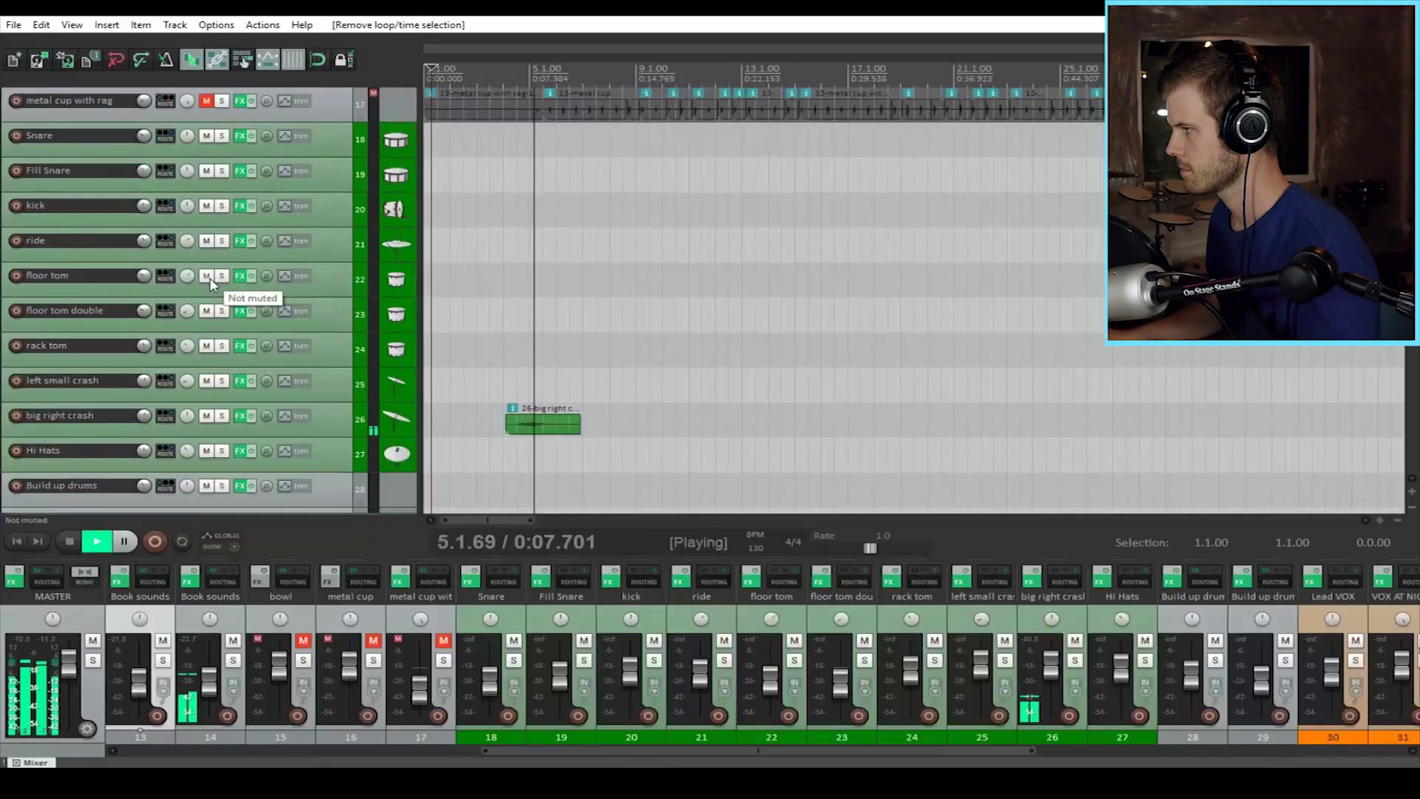
Step: Scroll through all the MIDI, guitar, percussion and drum tracks during playback, then stop at the song start
scroll(211, 285, down, 4)
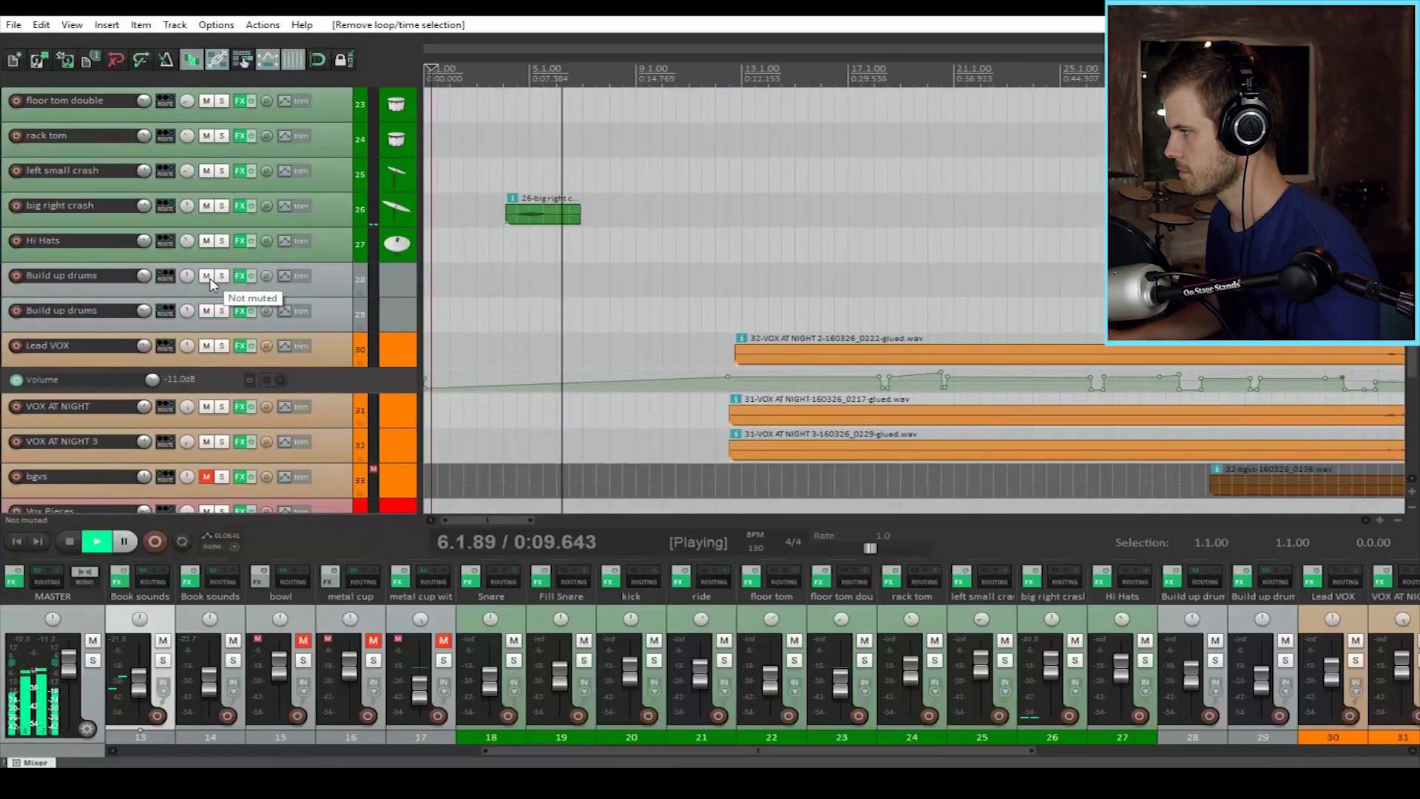
scroll(211, 285, down, 8)
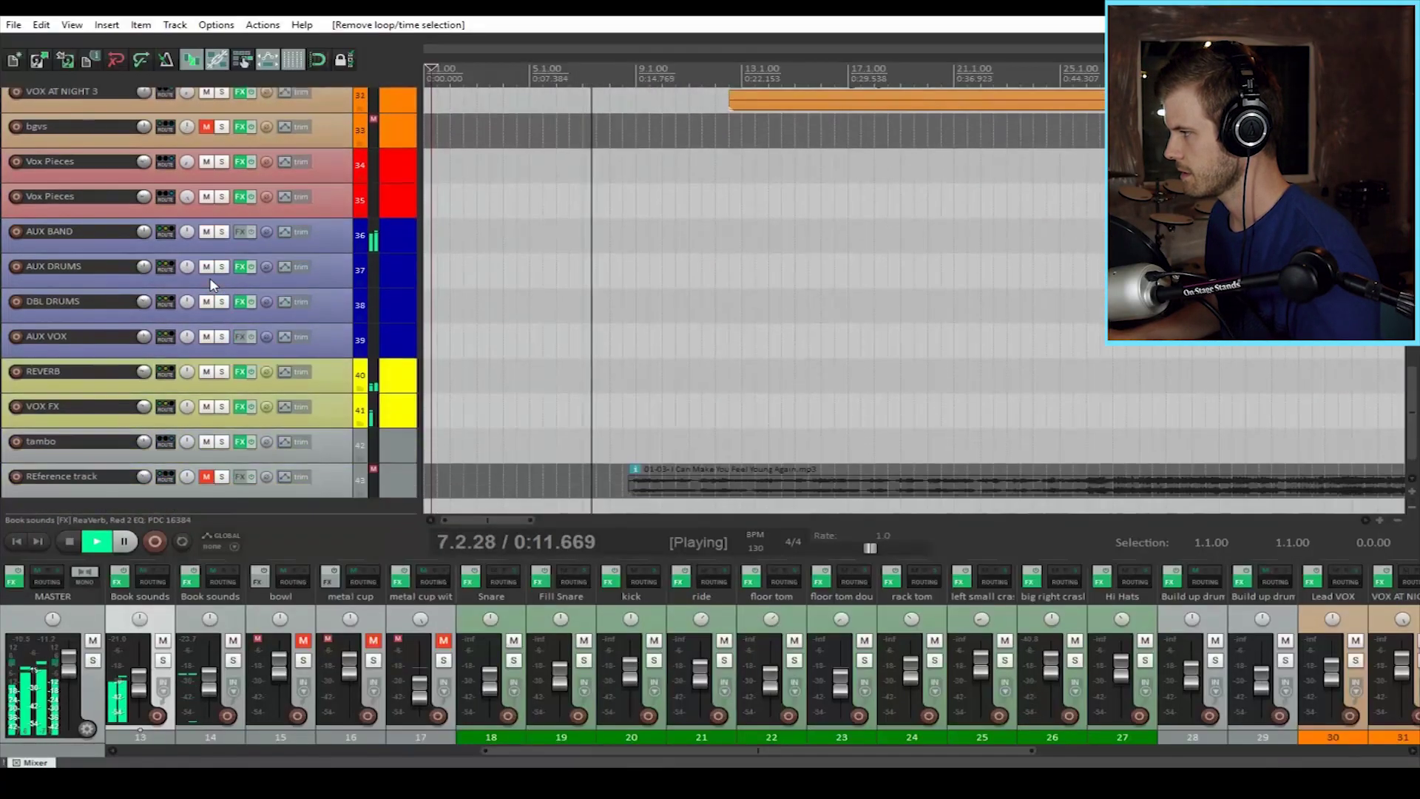
scroll(210, 284, up, 12)
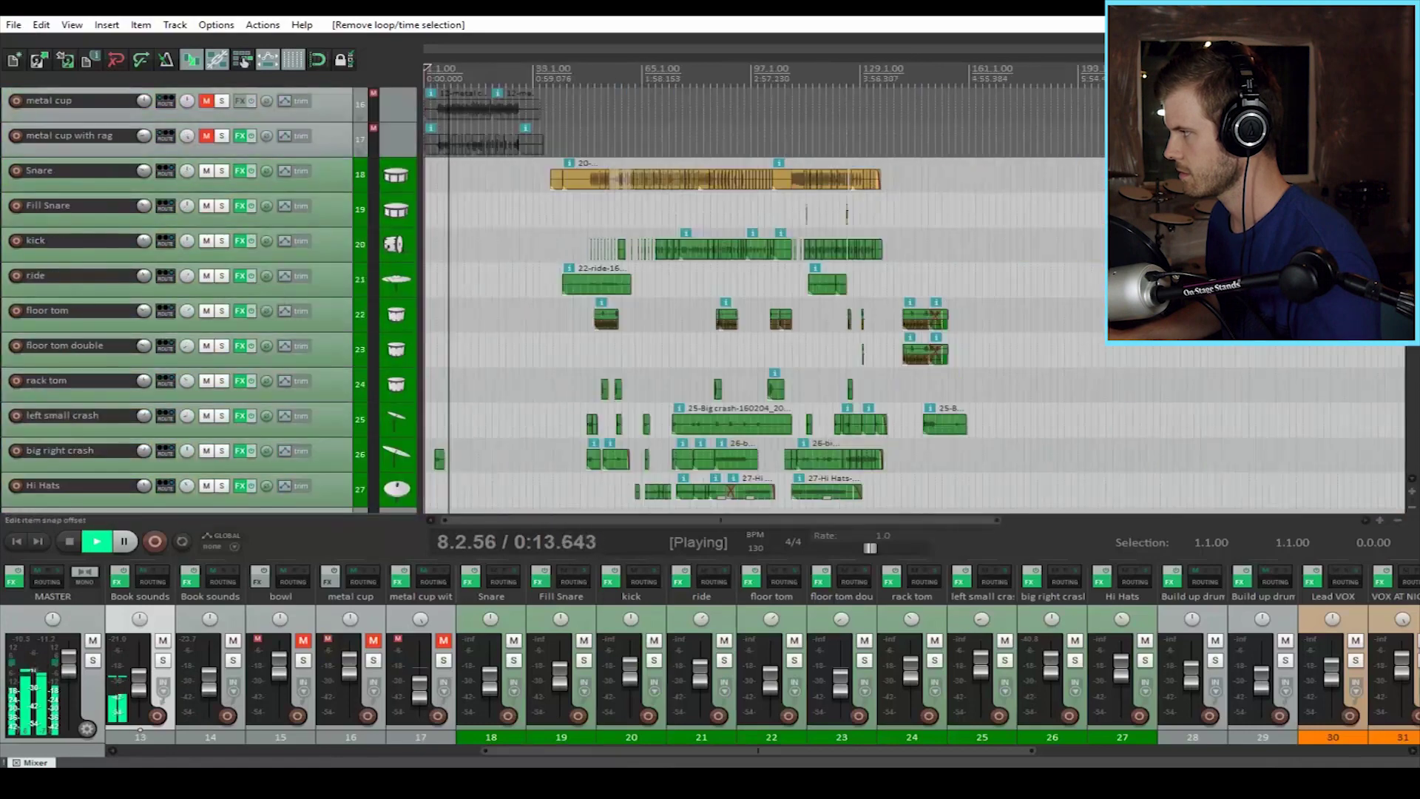
scroll(339, 262, down, 3)
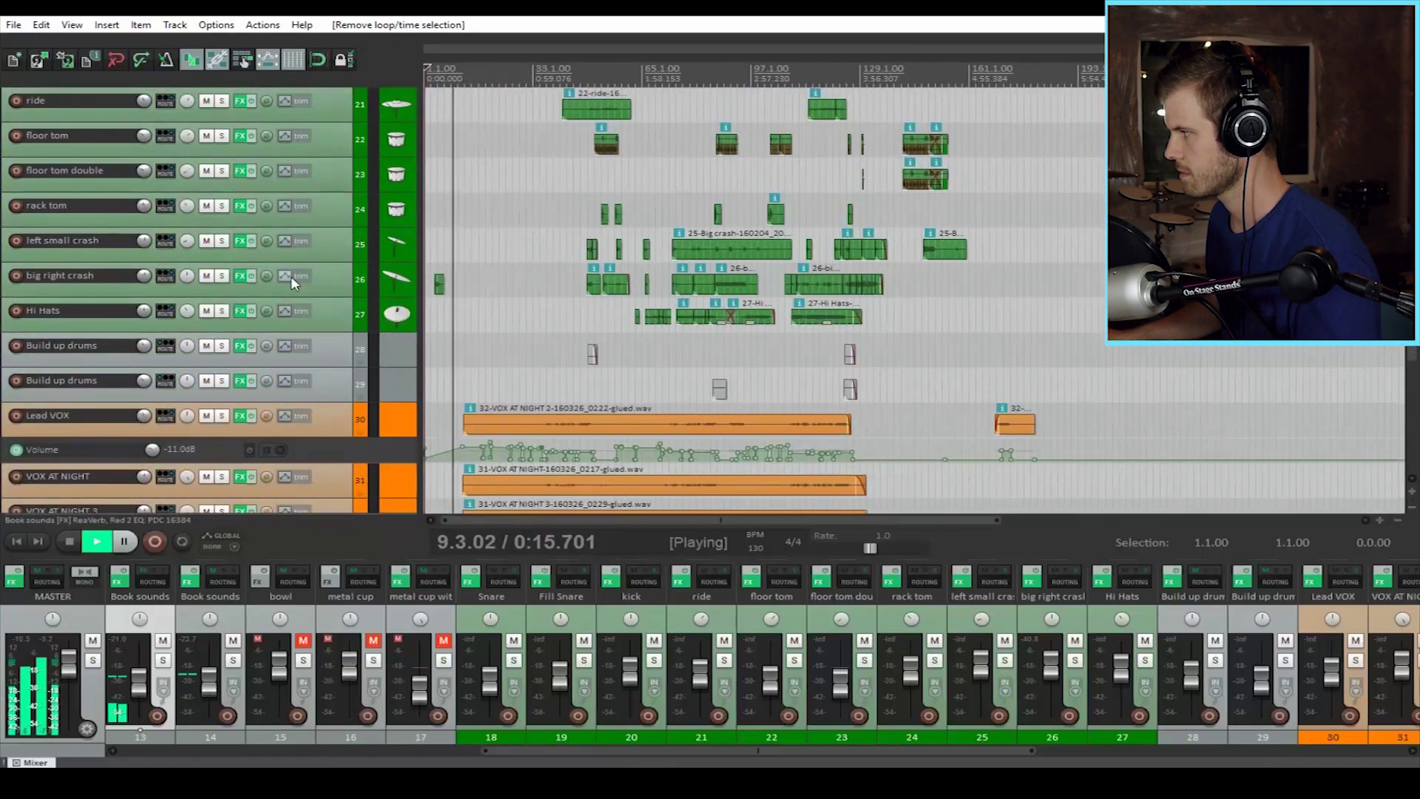
scroll(291, 276, down, 5)
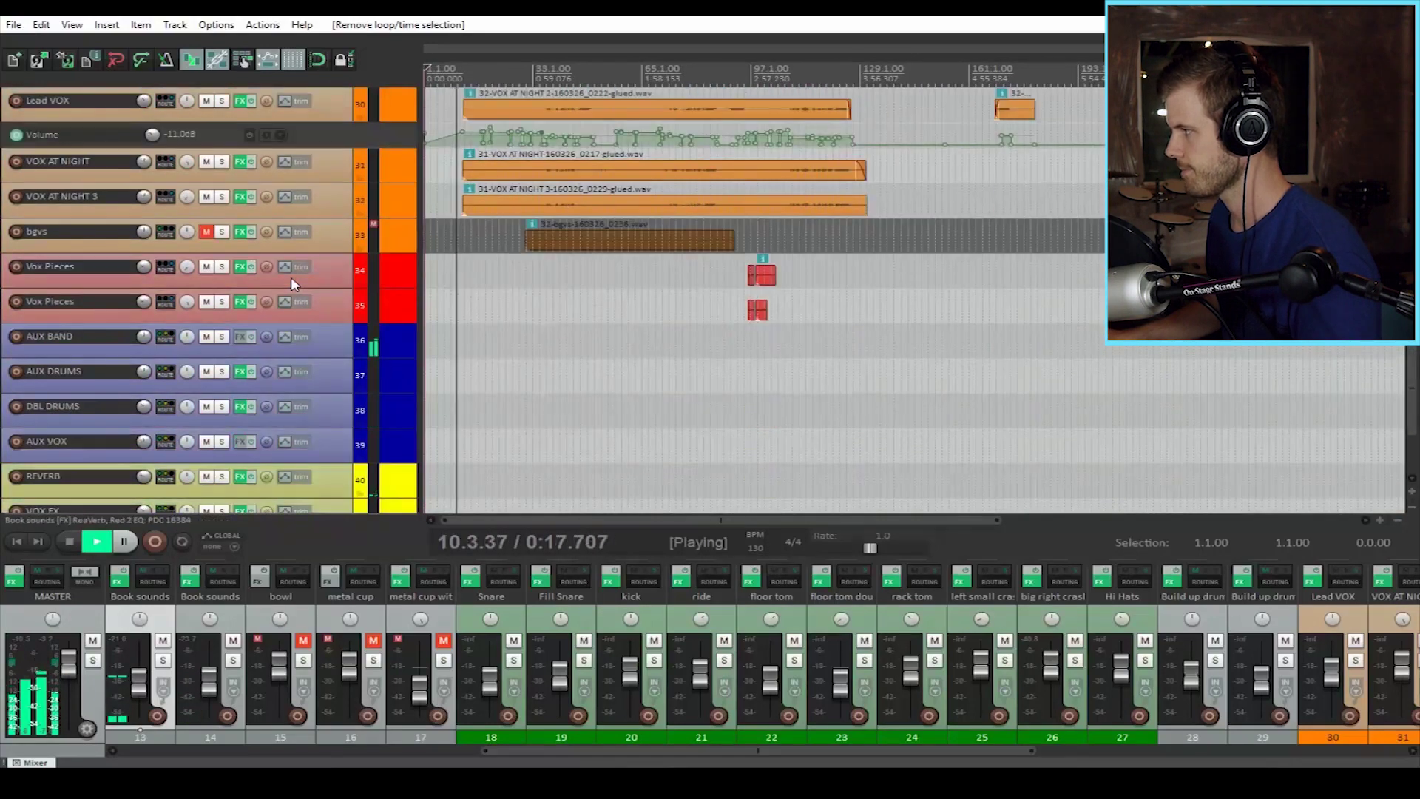
scroll(290, 277, down, 2)
scroll(281, 286, up, 7)
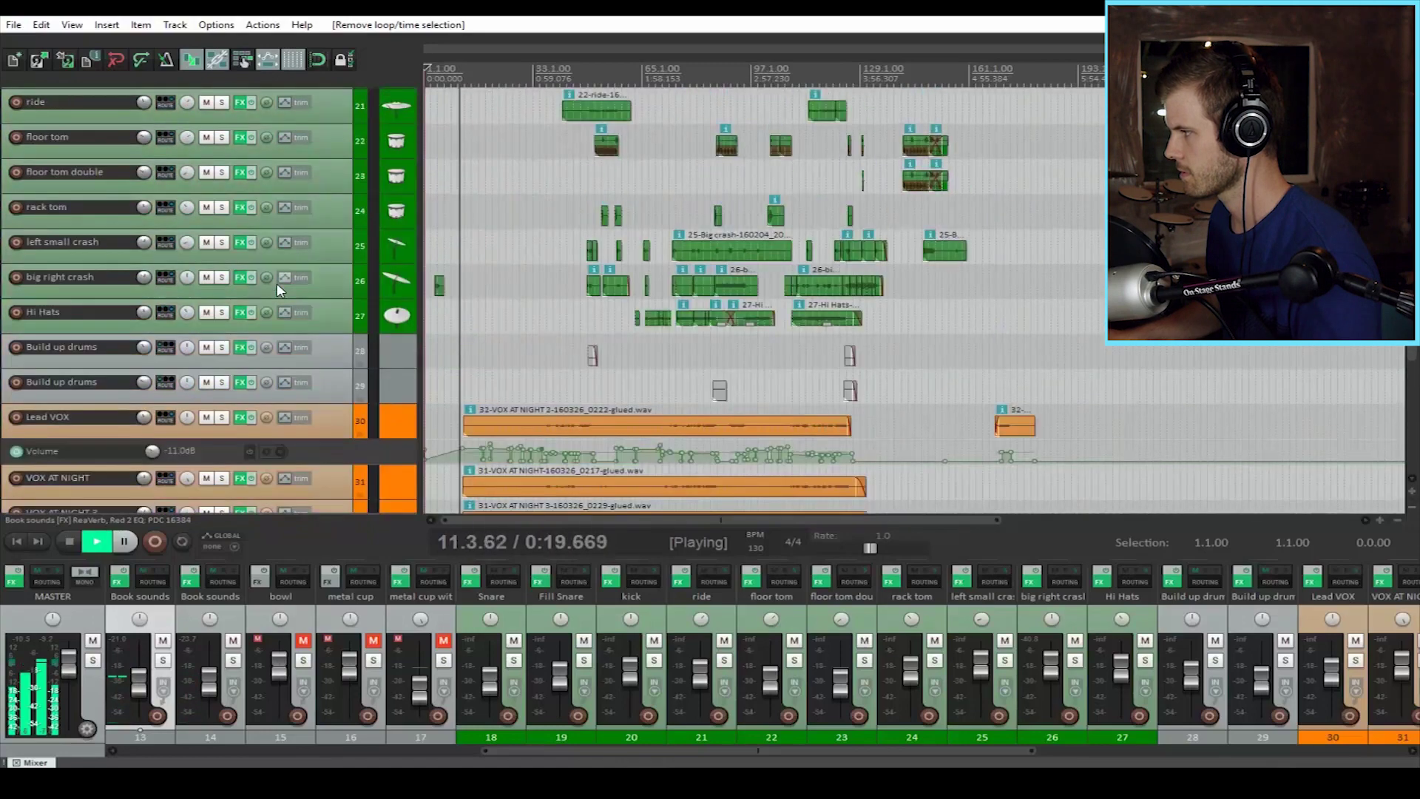
scroll(281, 290, up, 10)
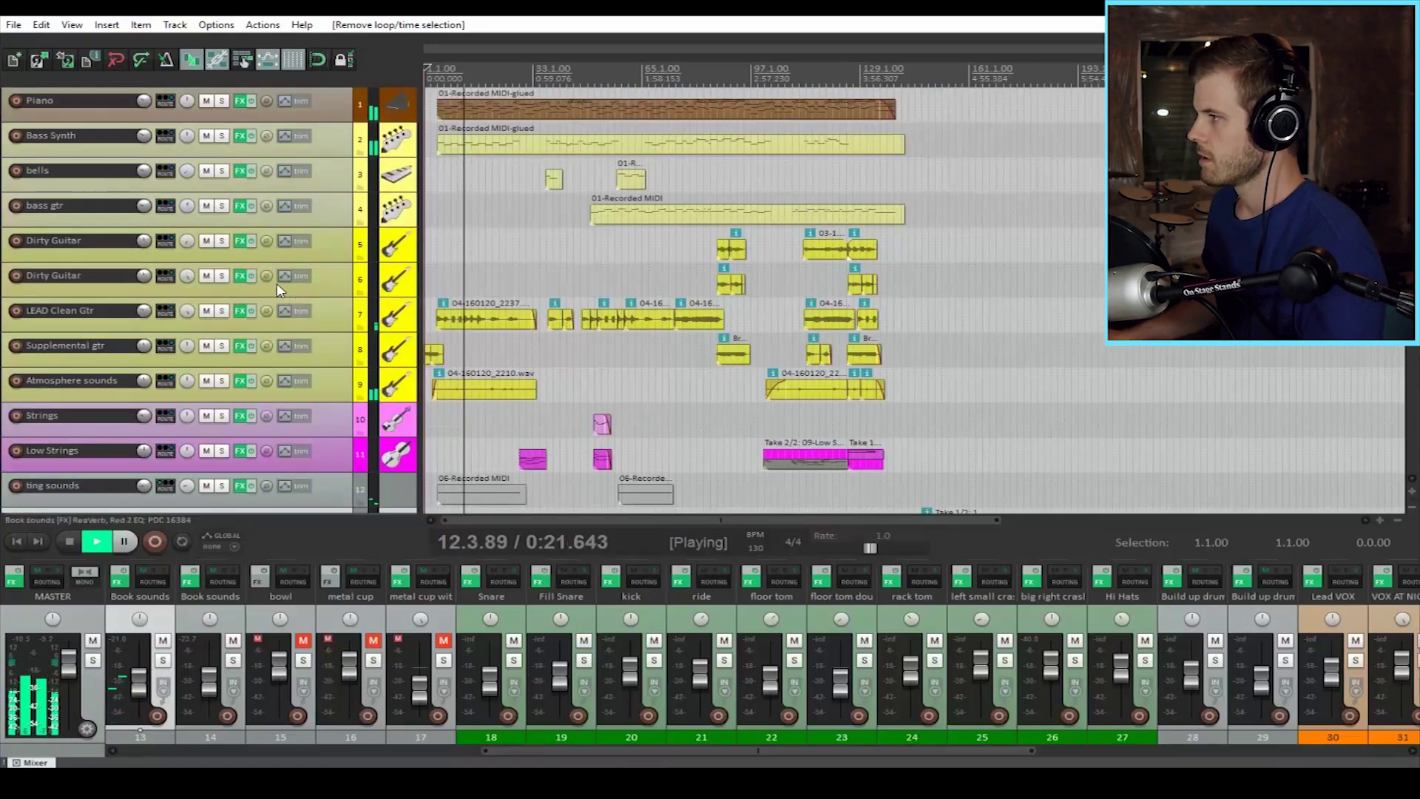
key(space)
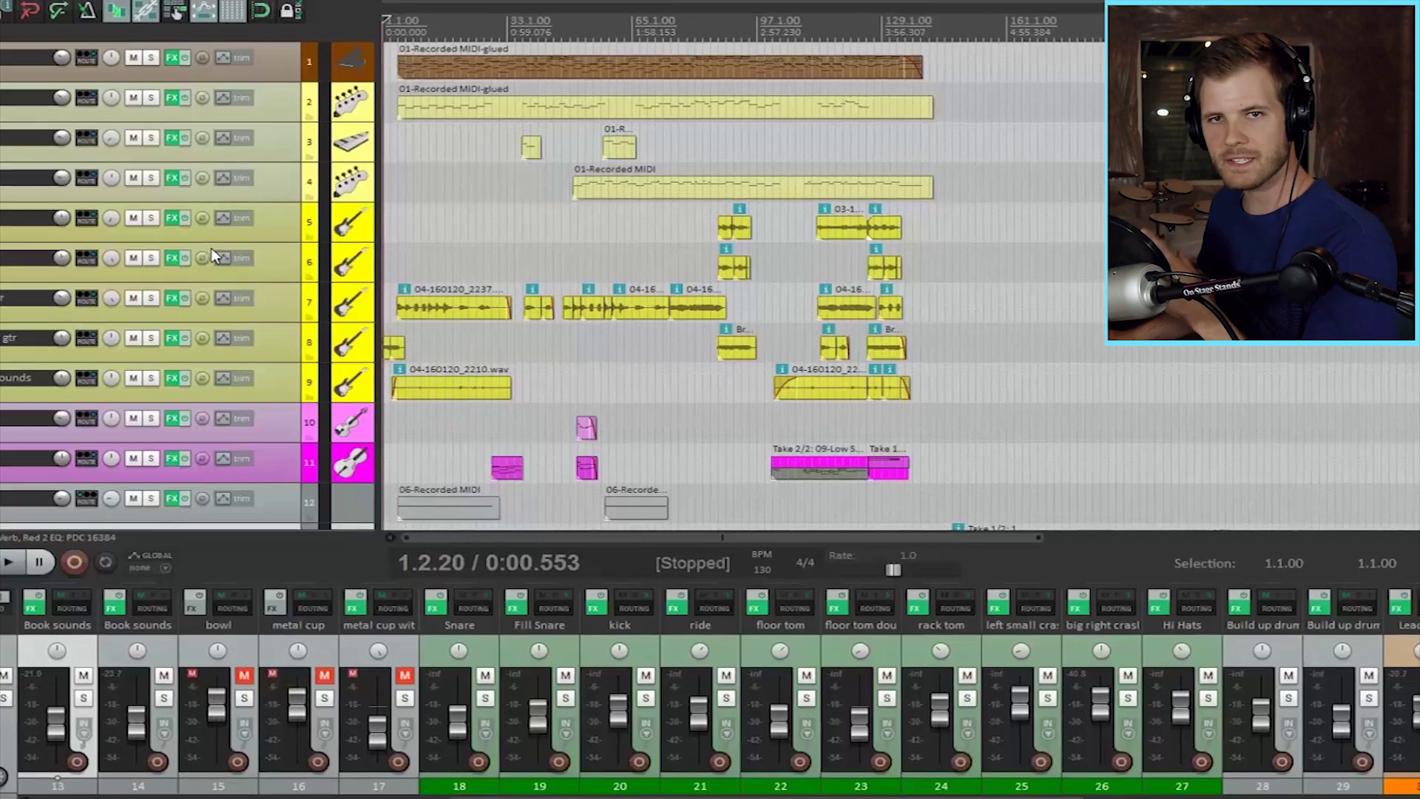
scroll(204, 236, down, 1)
scroll(204, 235, down, 1)
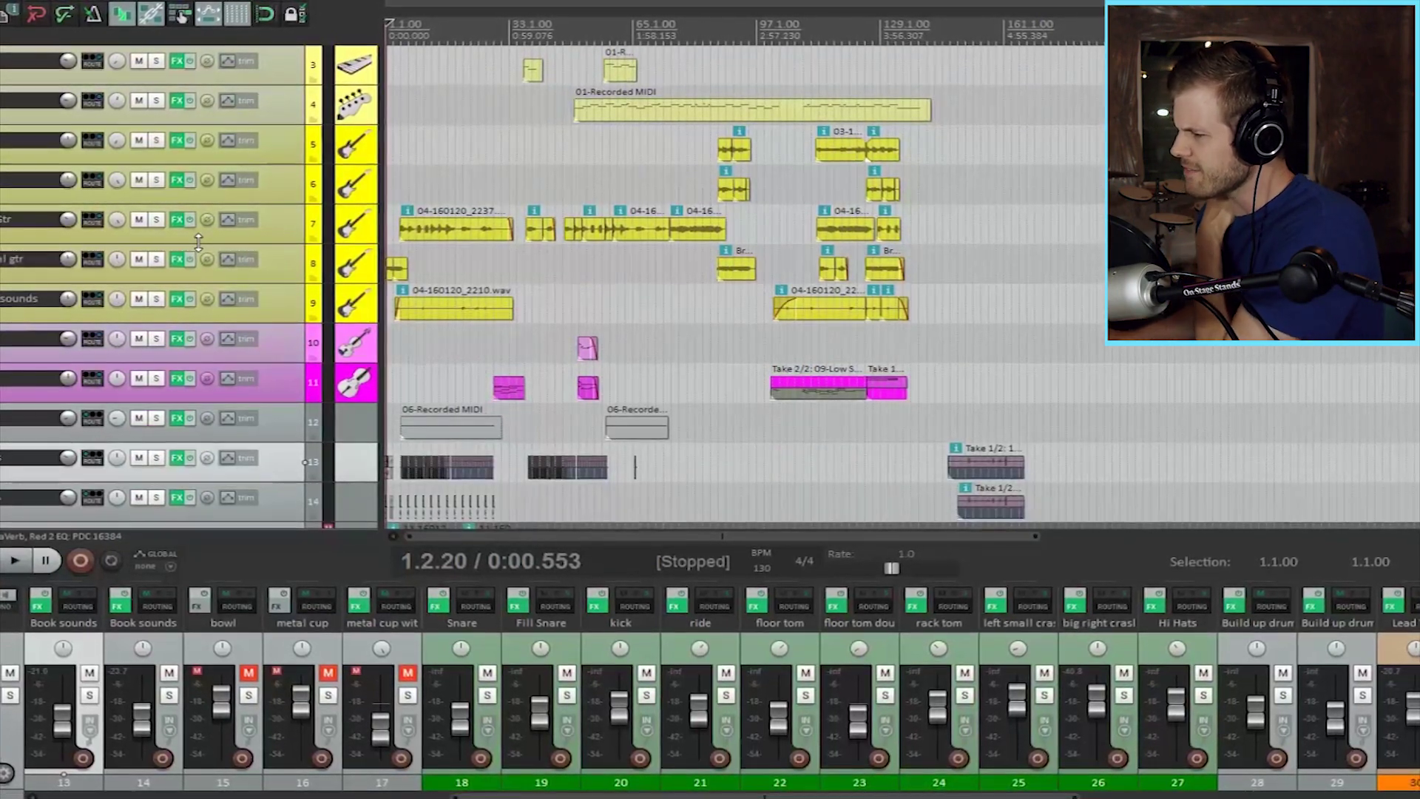
scroll(196, 242, up, 2)
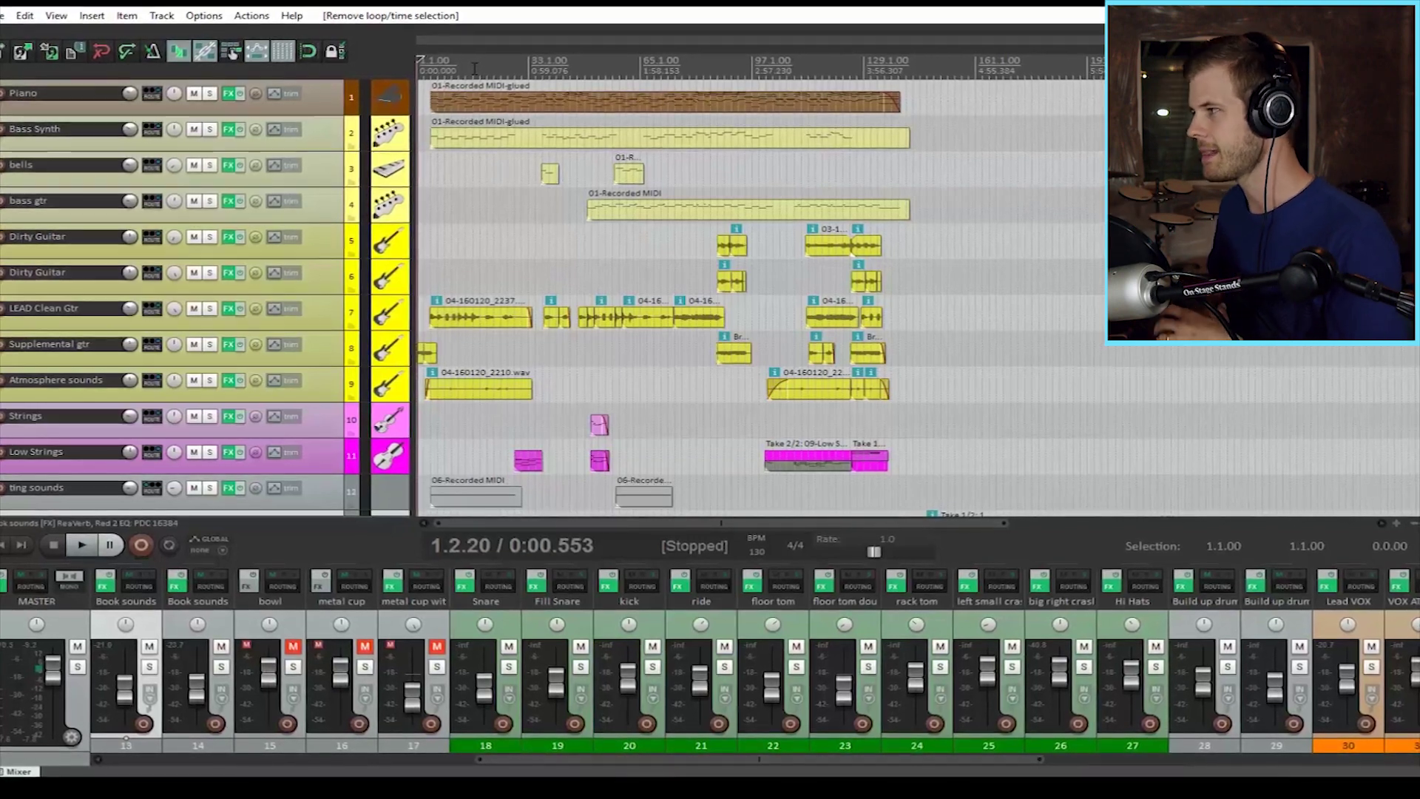
Step: Inspect the Red 3 Compressor in the Piano FX chain, then close it and select Kontakt 5
click(243, 94)
double_click(255, 279)
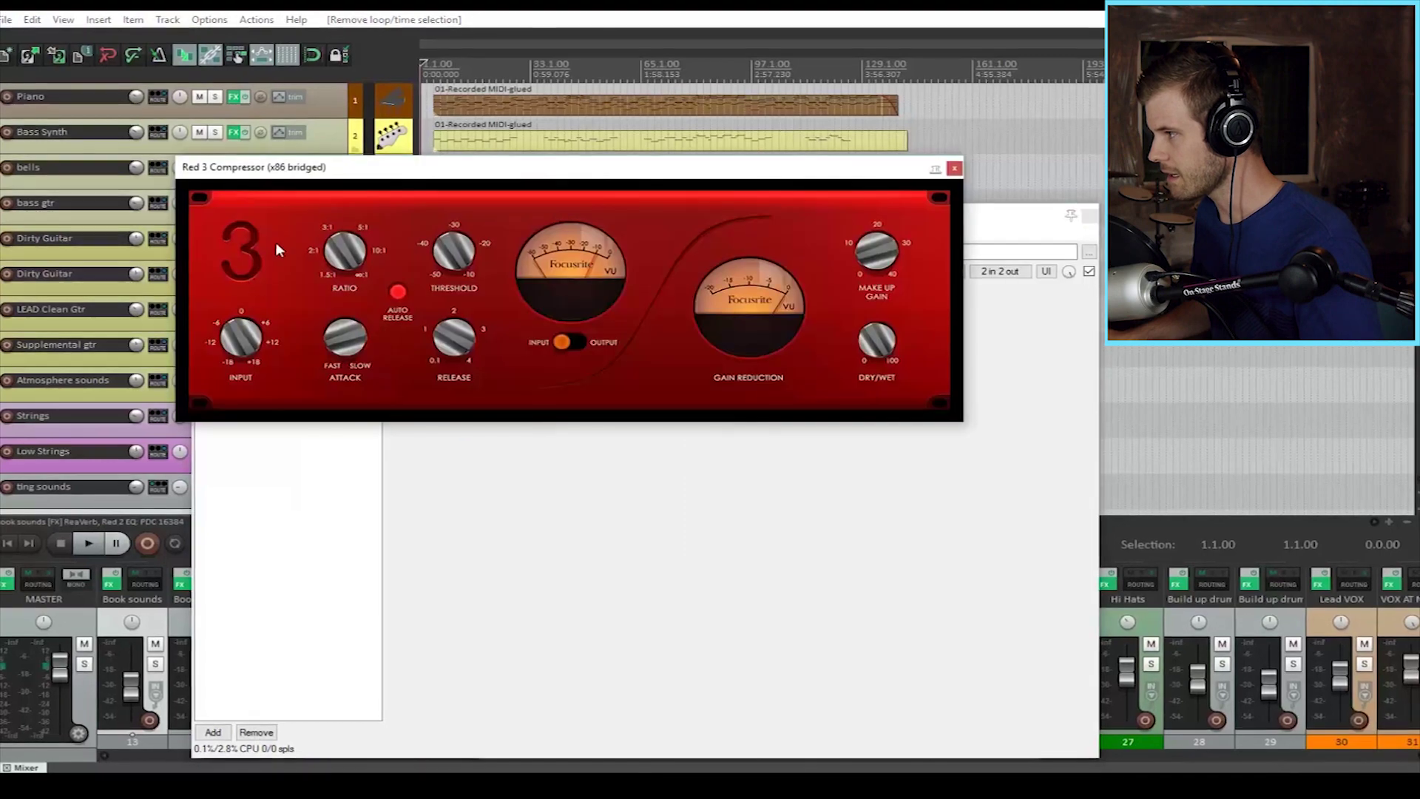
click(954, 169)
key(Up)
key(Up)
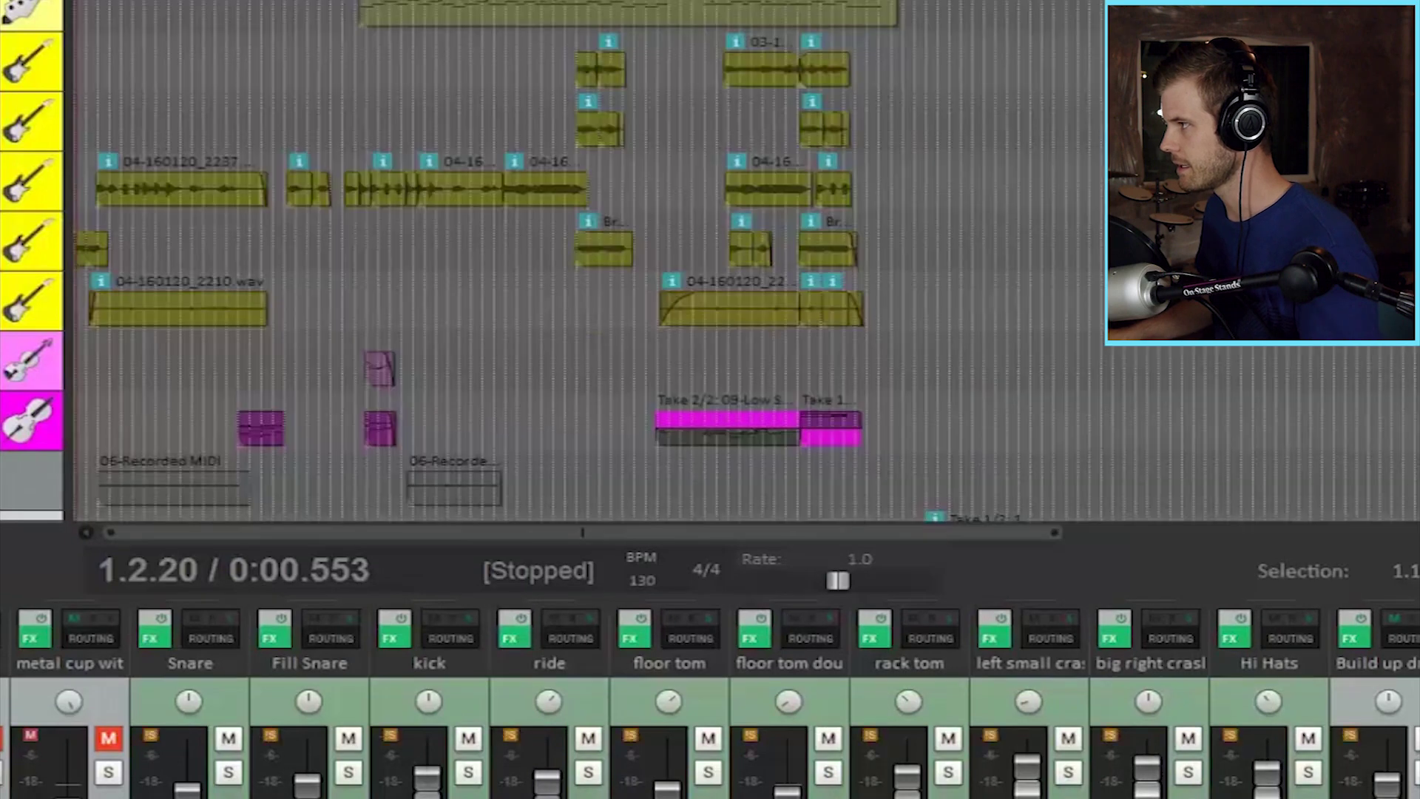
Step: Play the mix from 0:26.278, then stop it
click(158, 47)
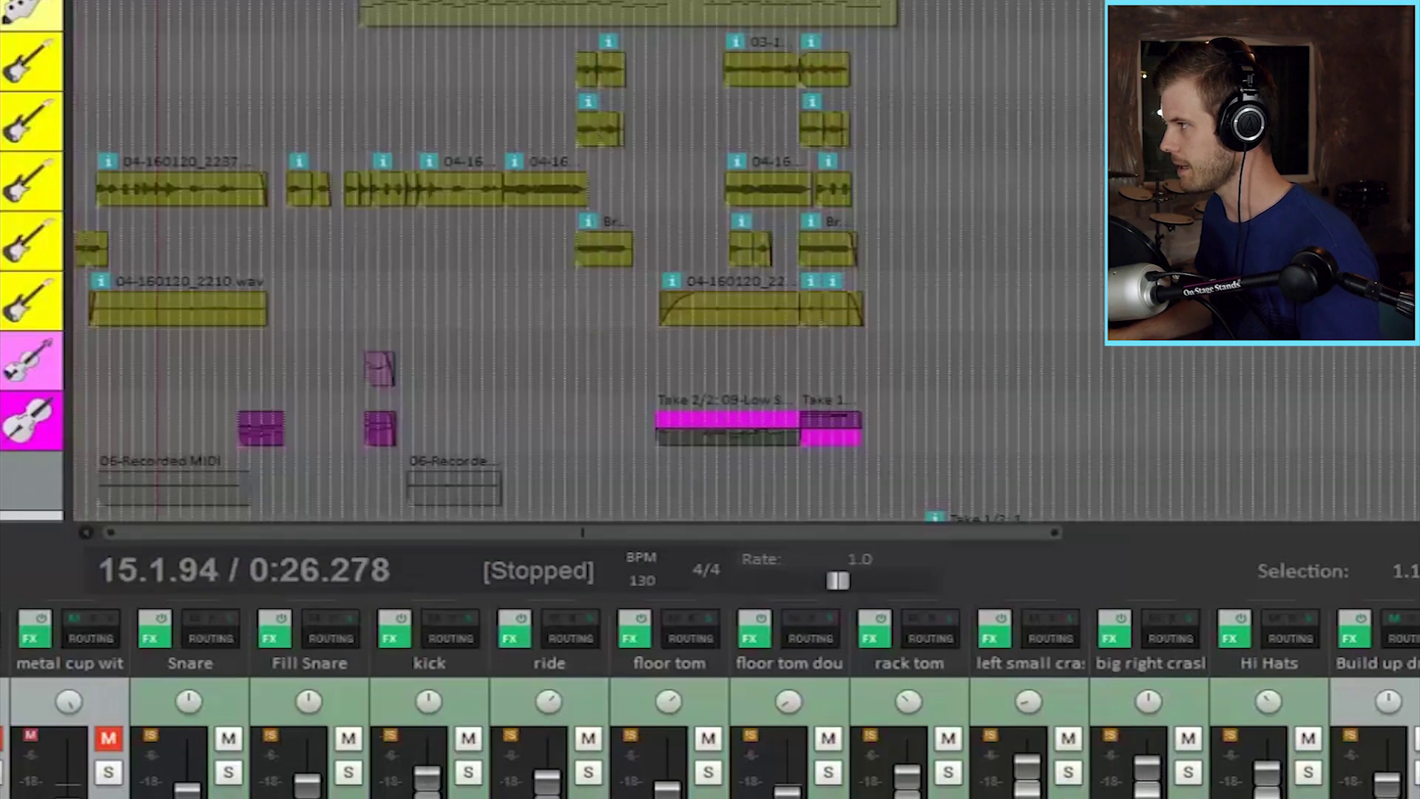
key(space)
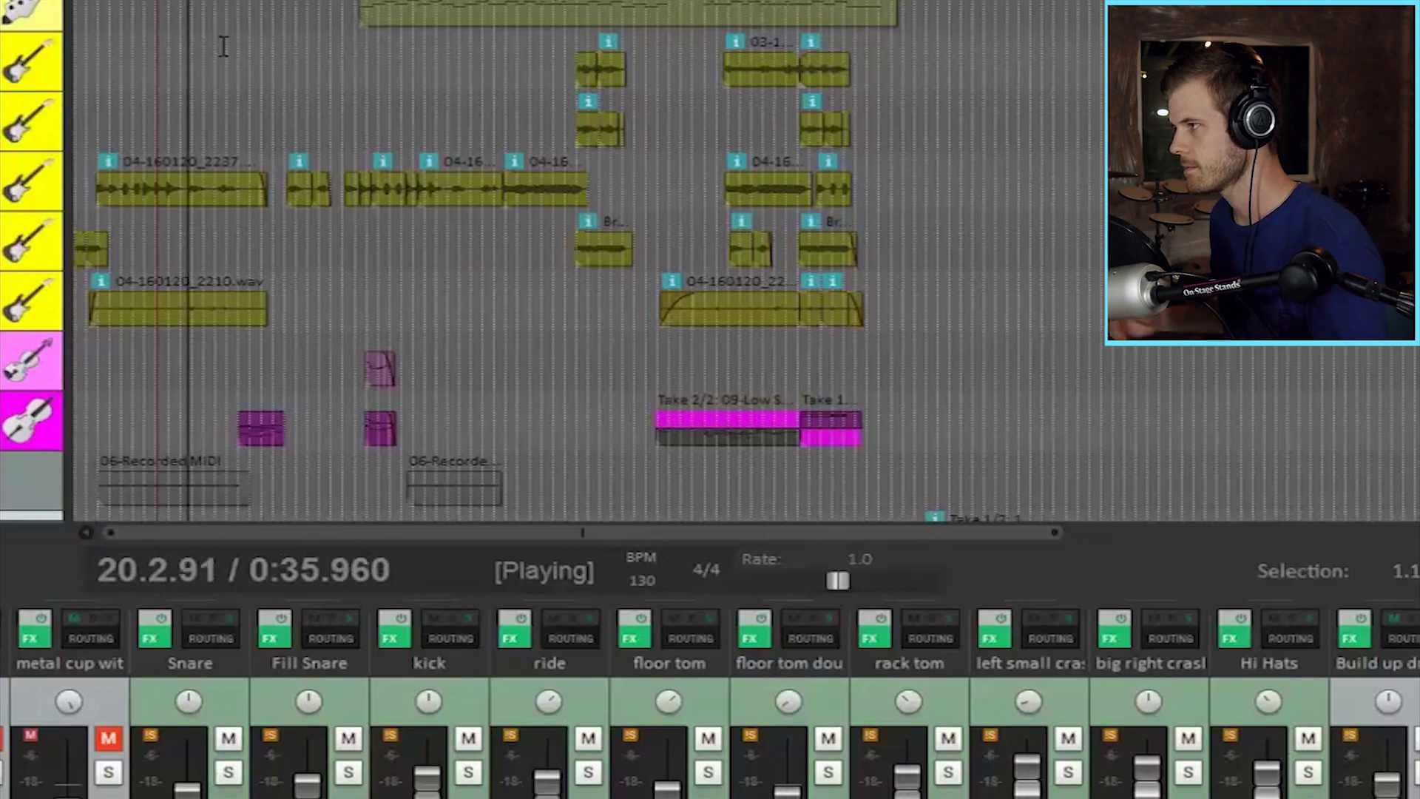
key(space)
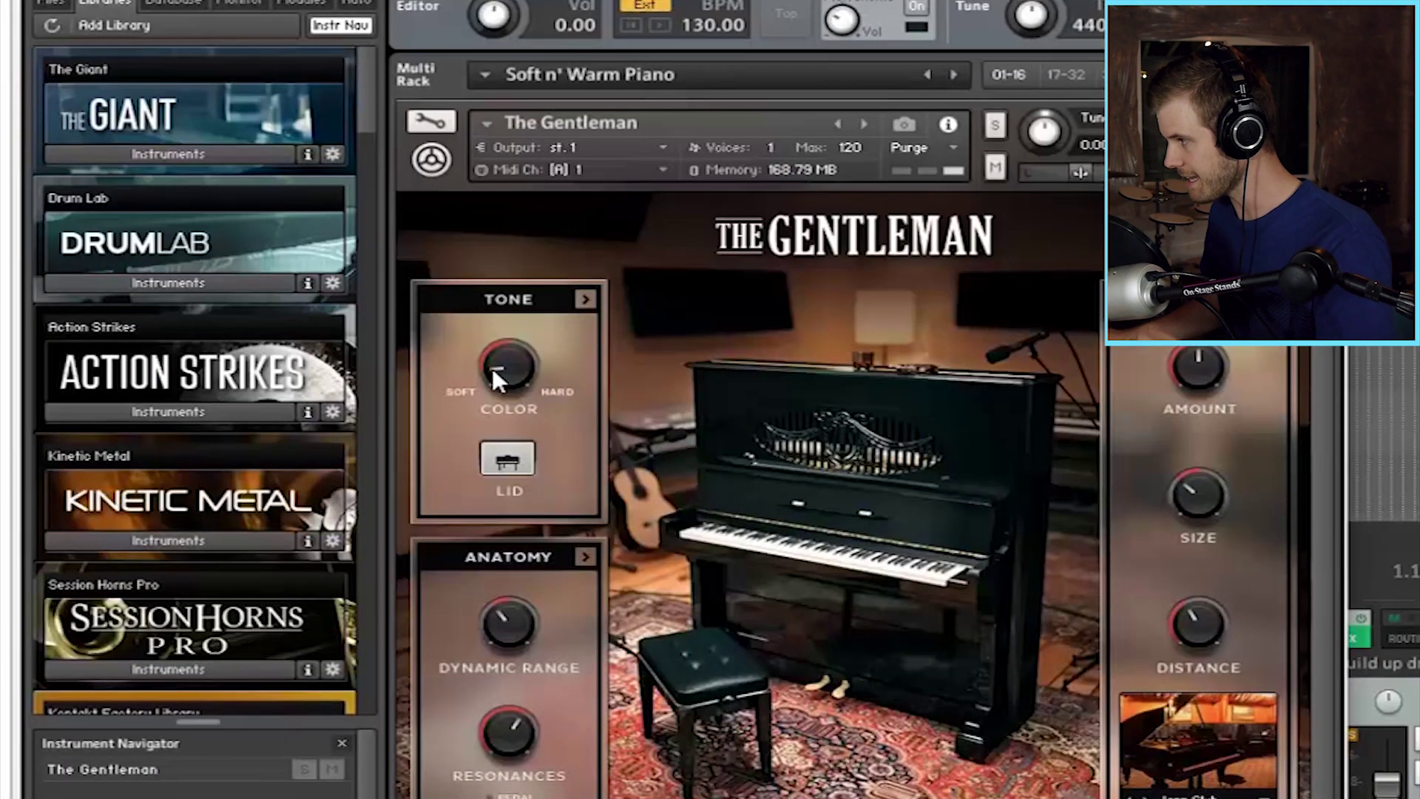
Step: Play the song while turning The Gentleman's Tone COLOR knob to brighten the piano
key(space)
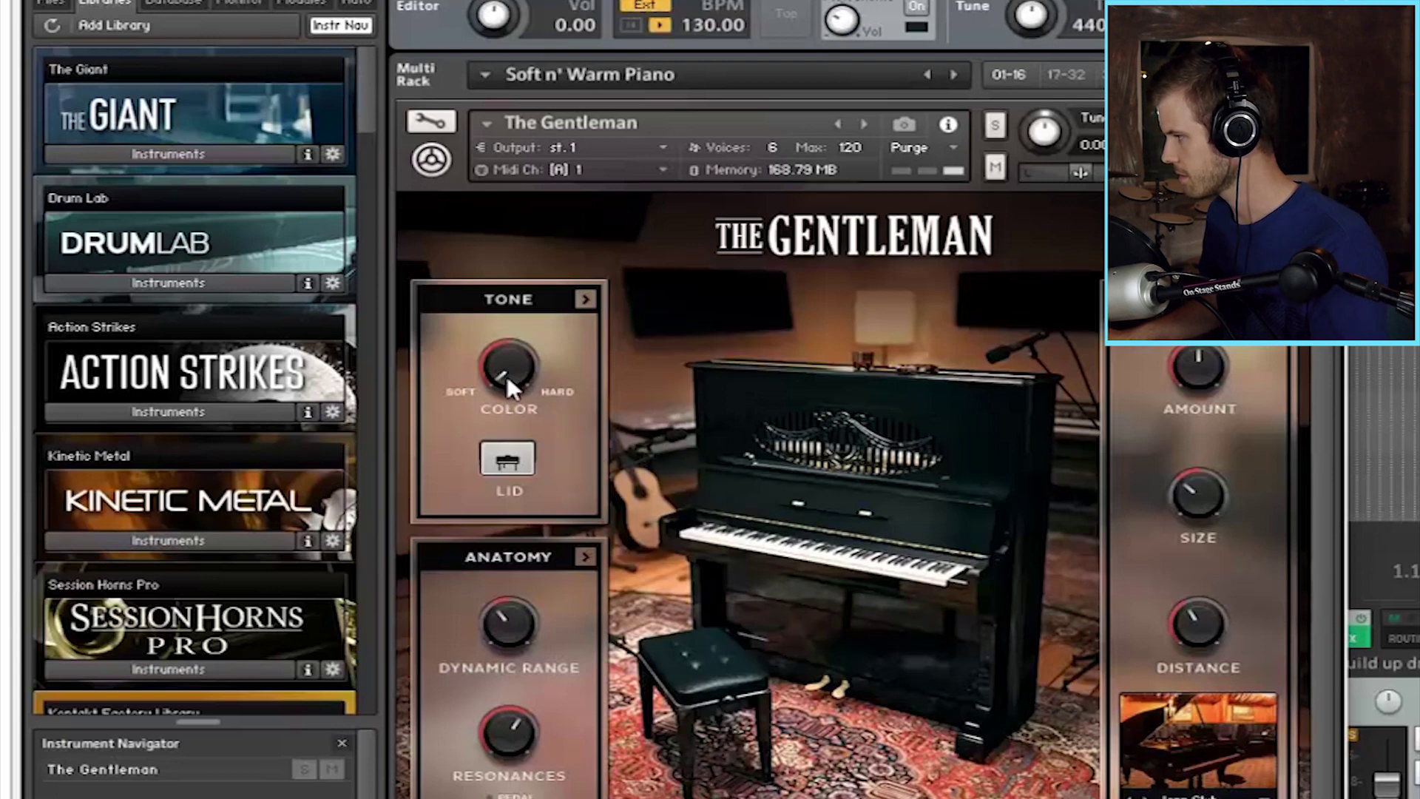
drag(507, 376, 500, 377)
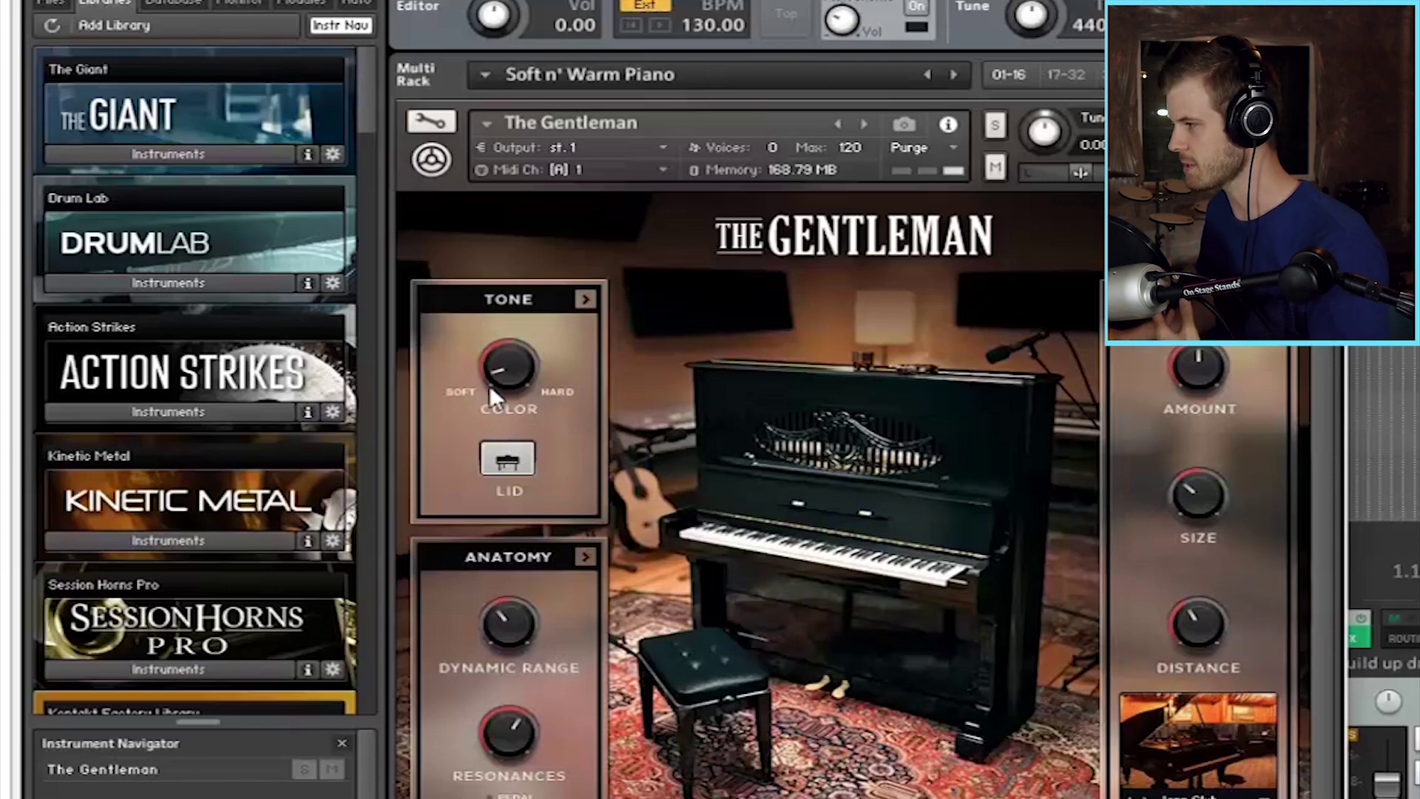
drag(490, 385, 488, 374)
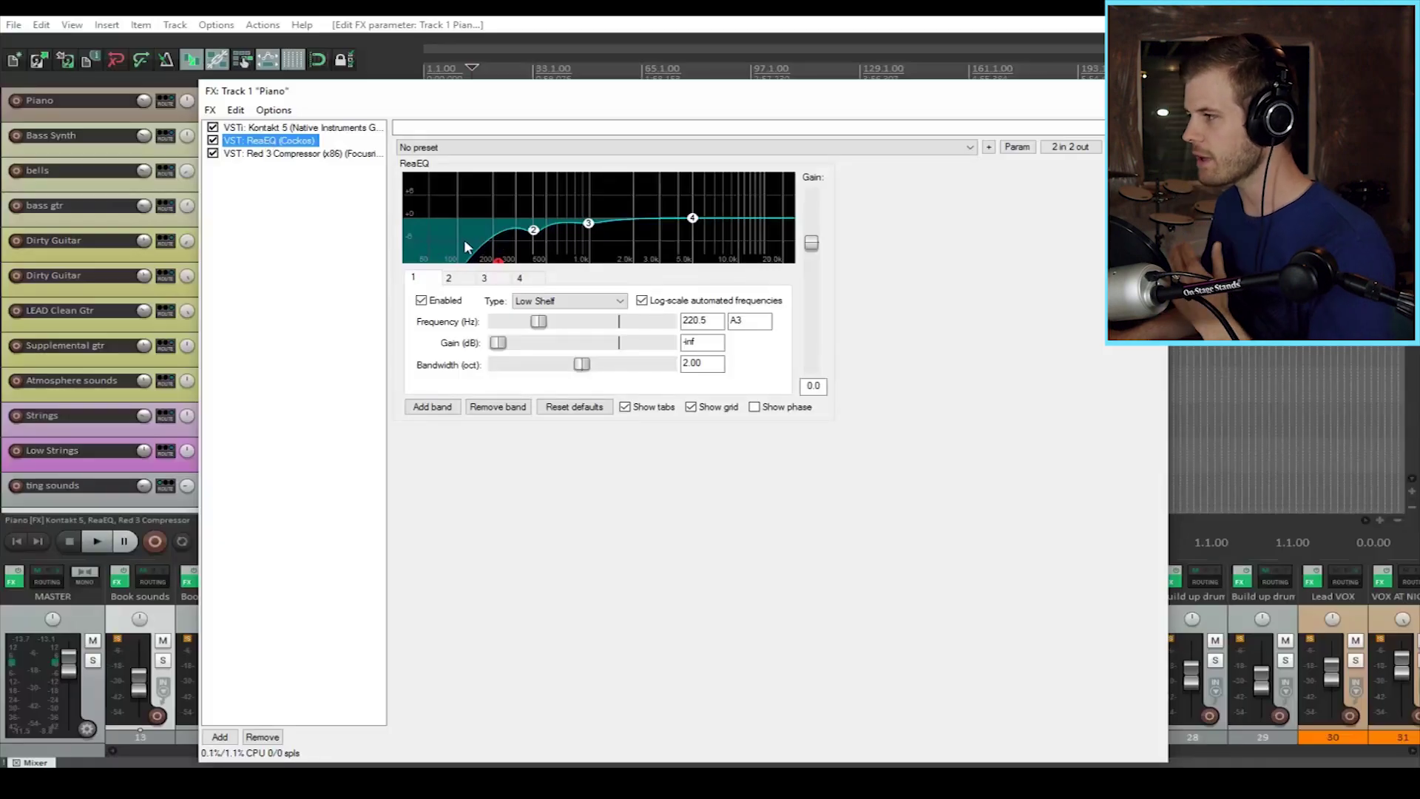
Step: A/B the Piano's ReaEQ during playback, leave it bypassed, and move the FX window aside
mouse_move(495, 265)
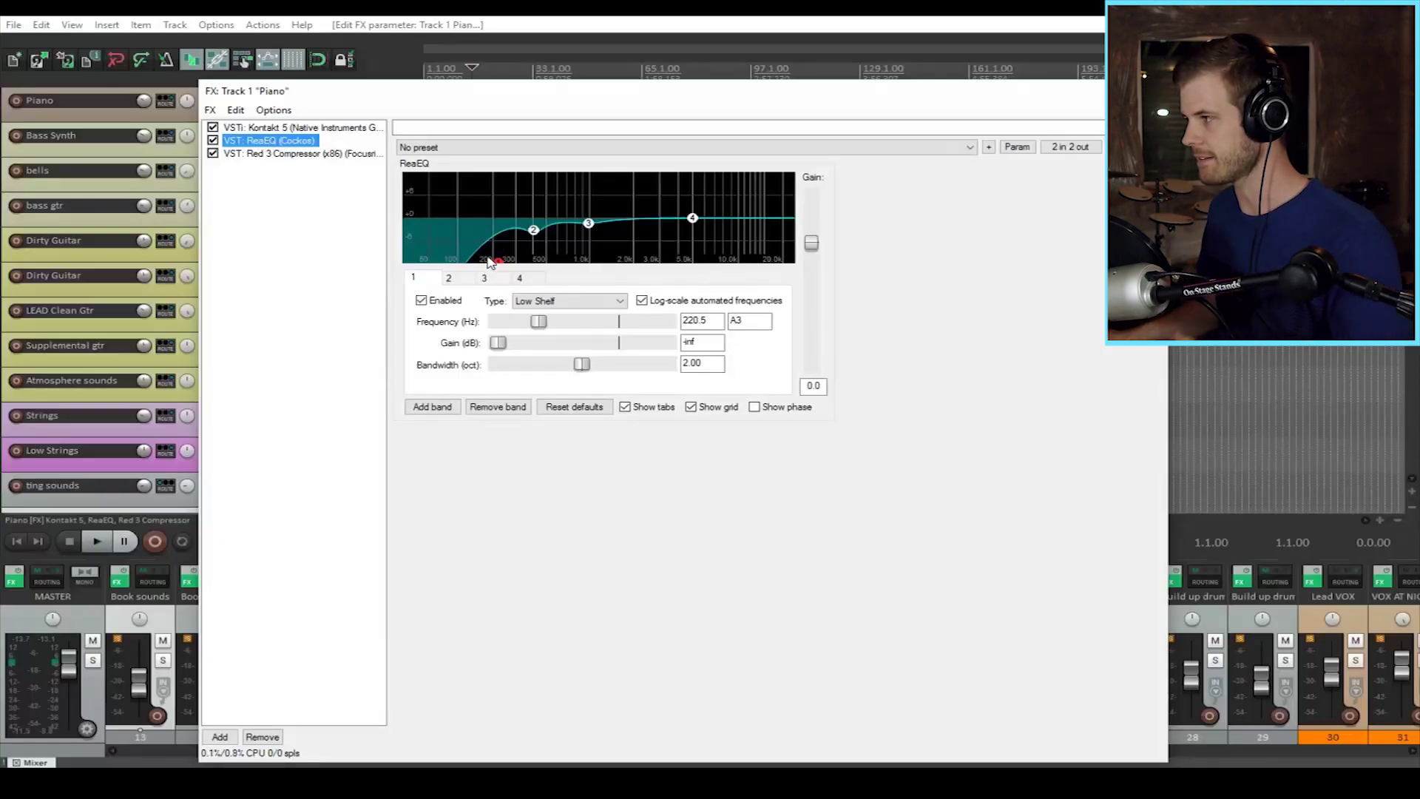
click(213, 140)
key(space)
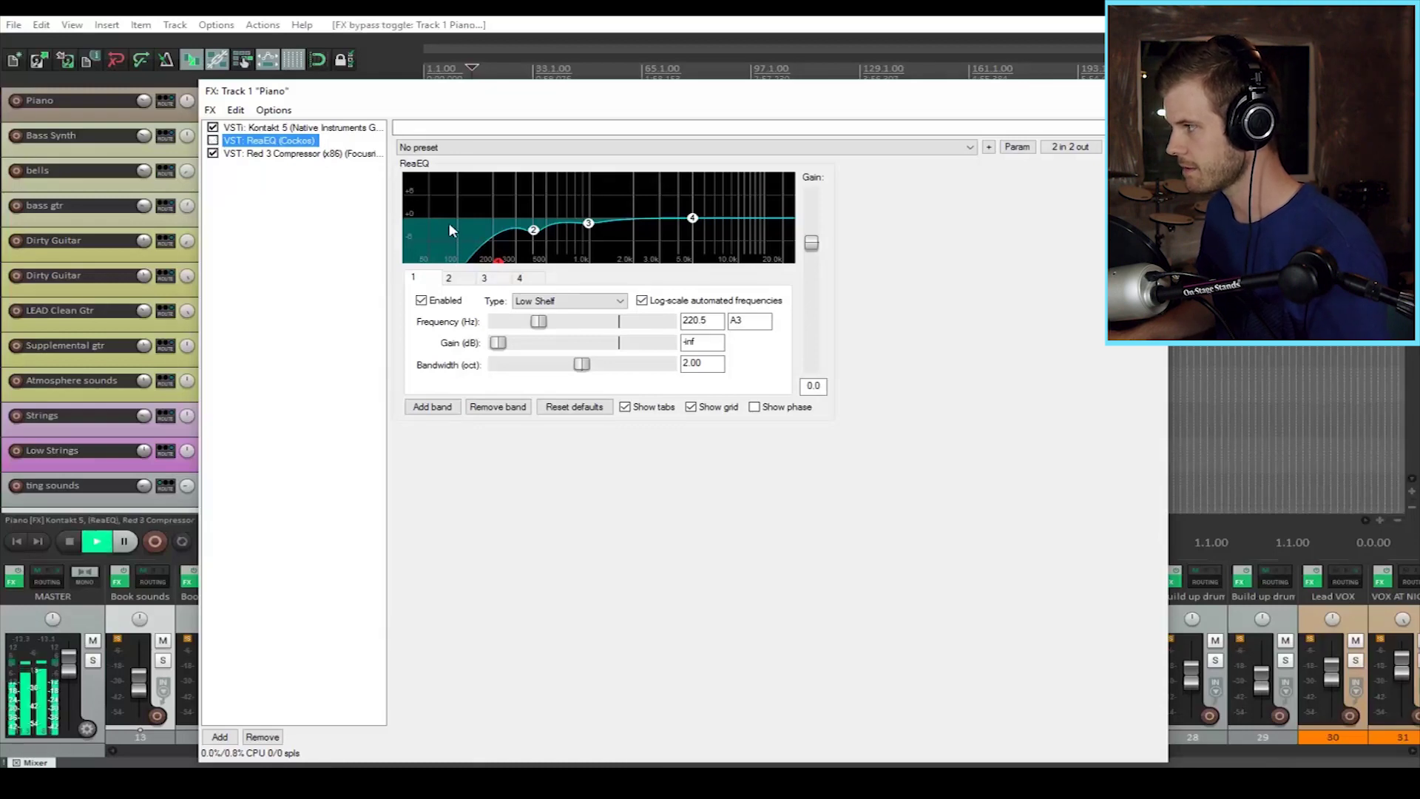
key(space)
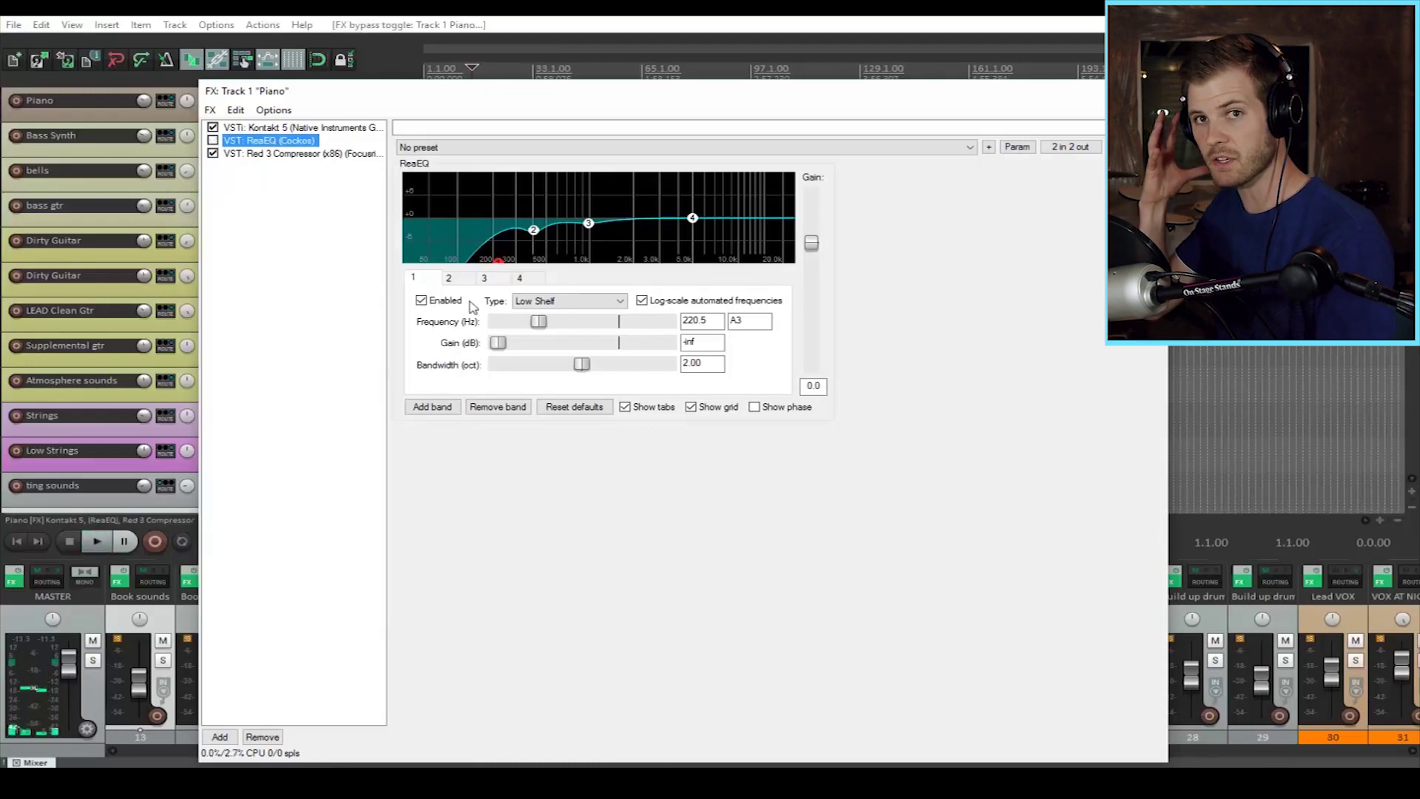
key(space)
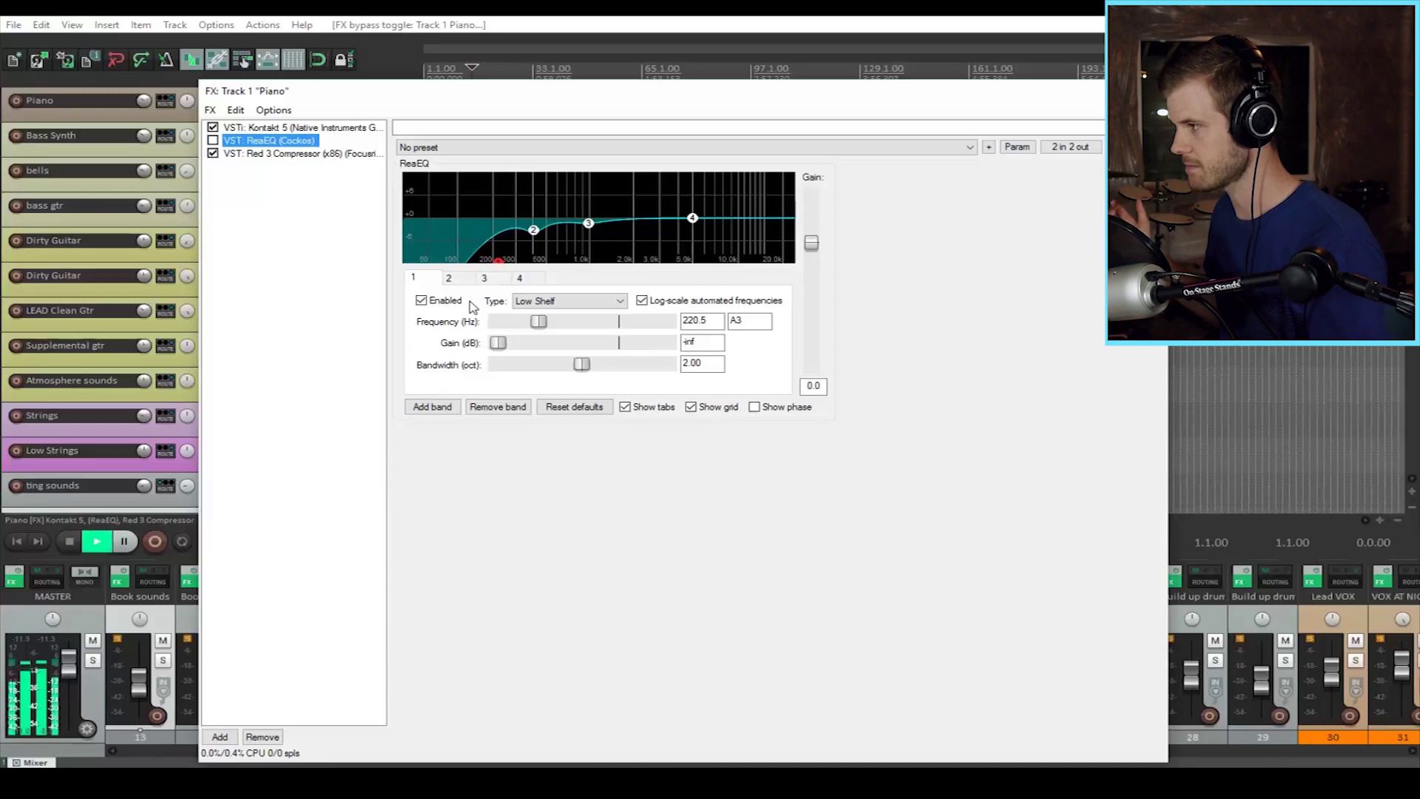
click(213, 141)
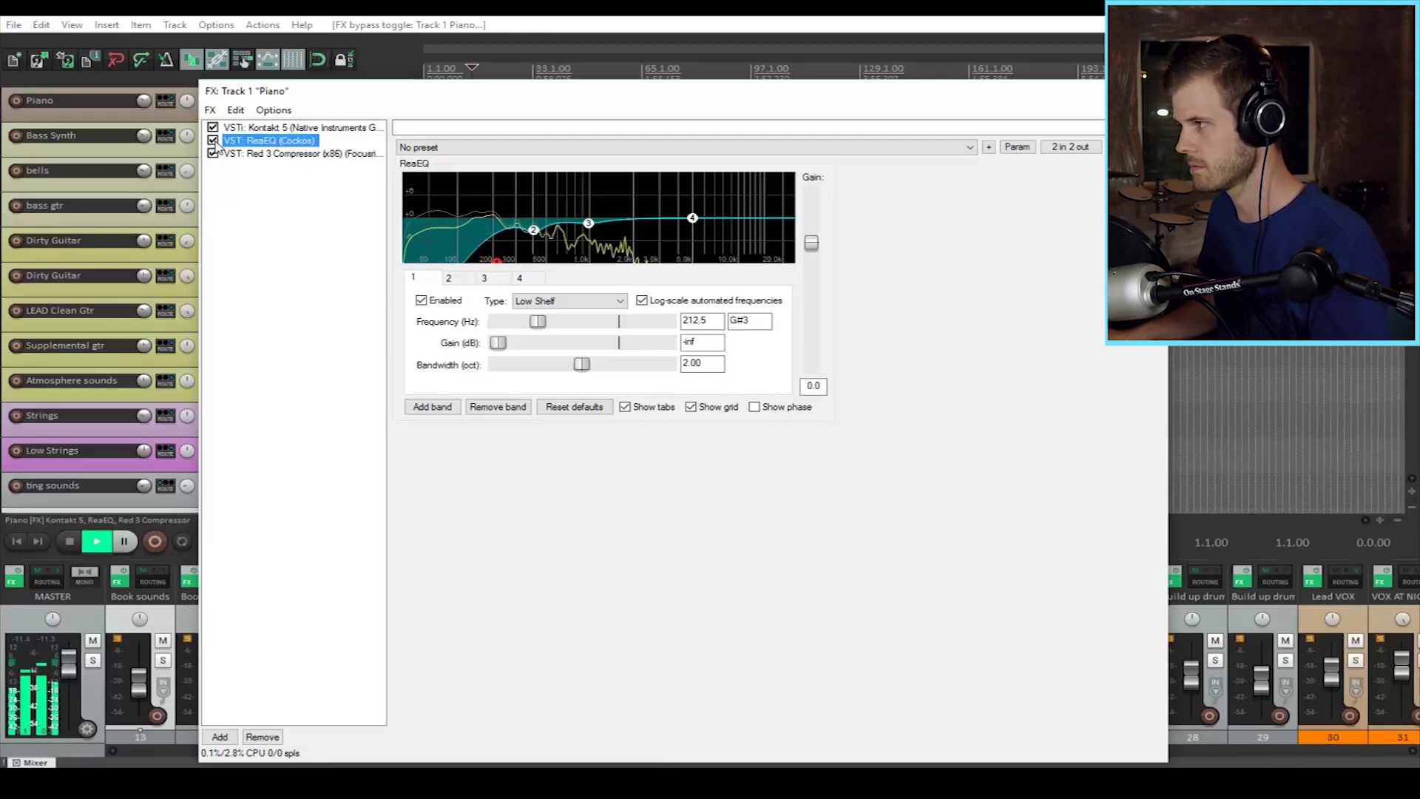
click(213, 141)
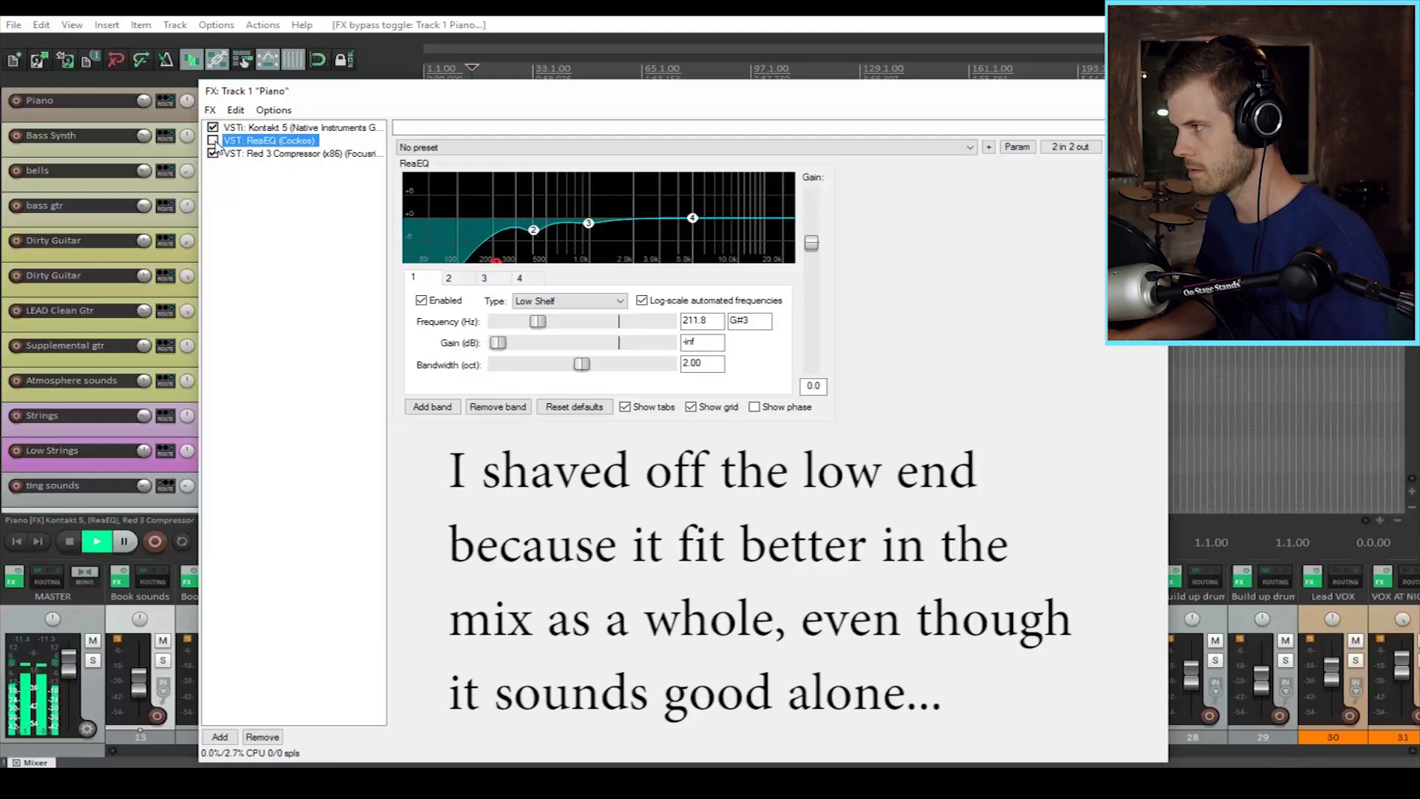
key(space)
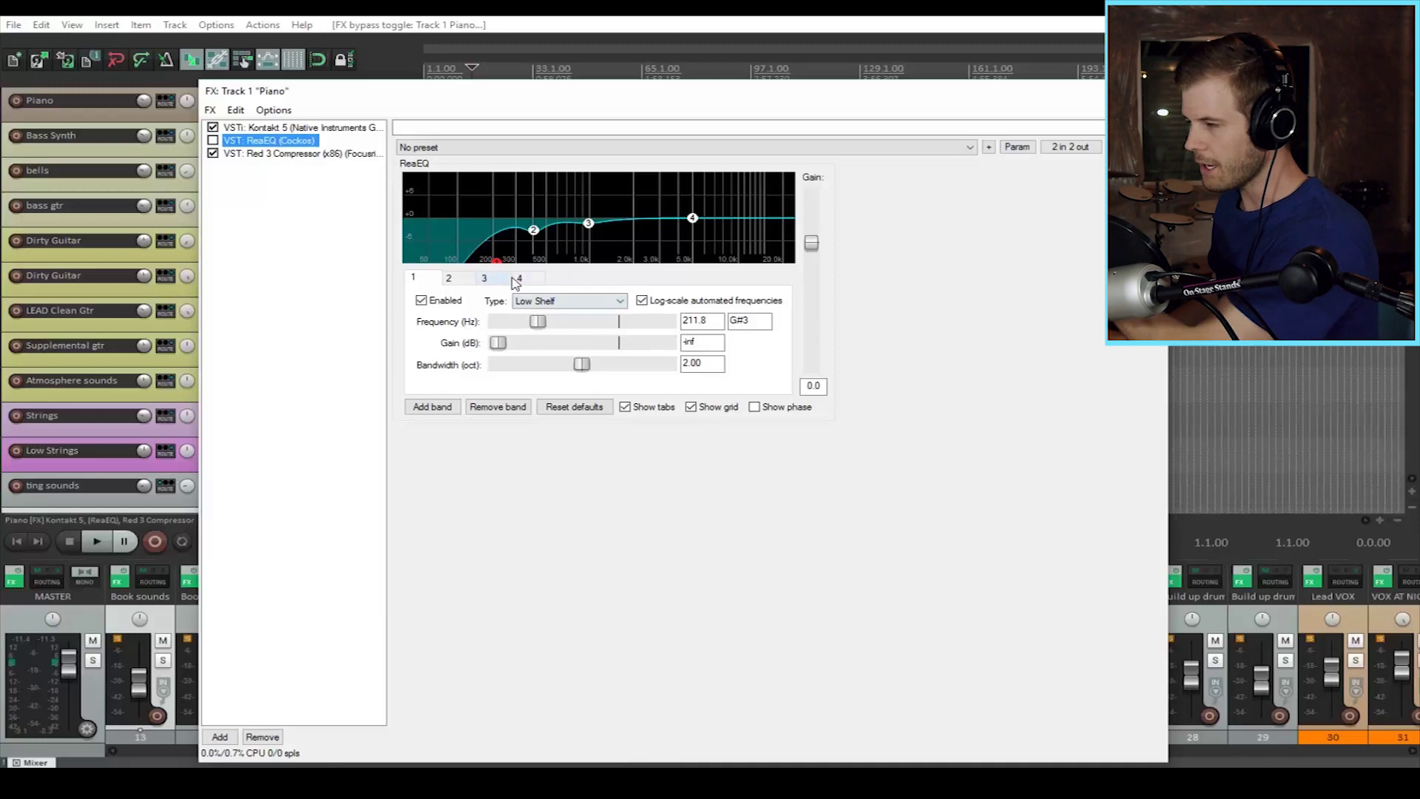
drag(423, 139, 665, 219)
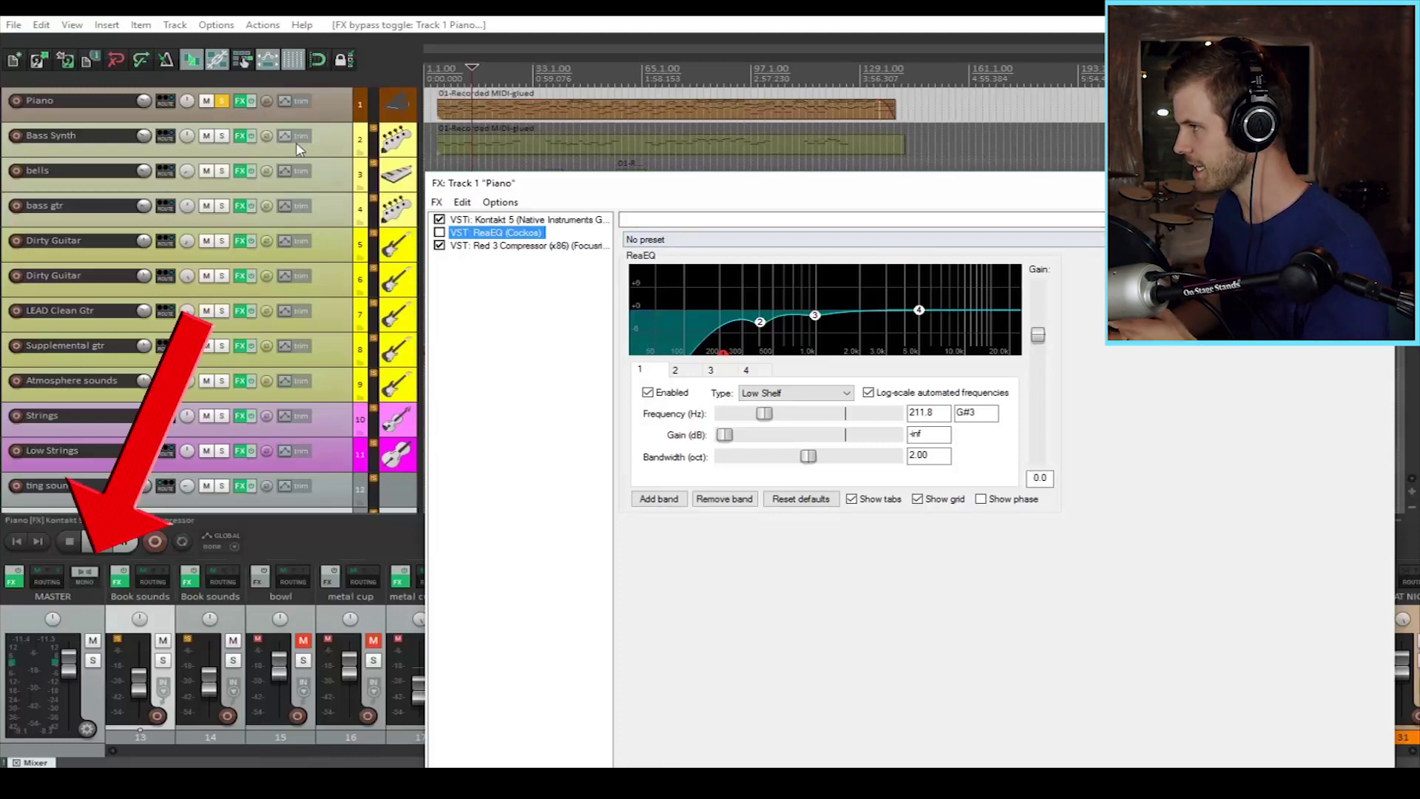
Step: Re-enable the Piano's ReaEQ, unsolo the Piano, and play the full mix
click(439, 232)
click(221, 101)
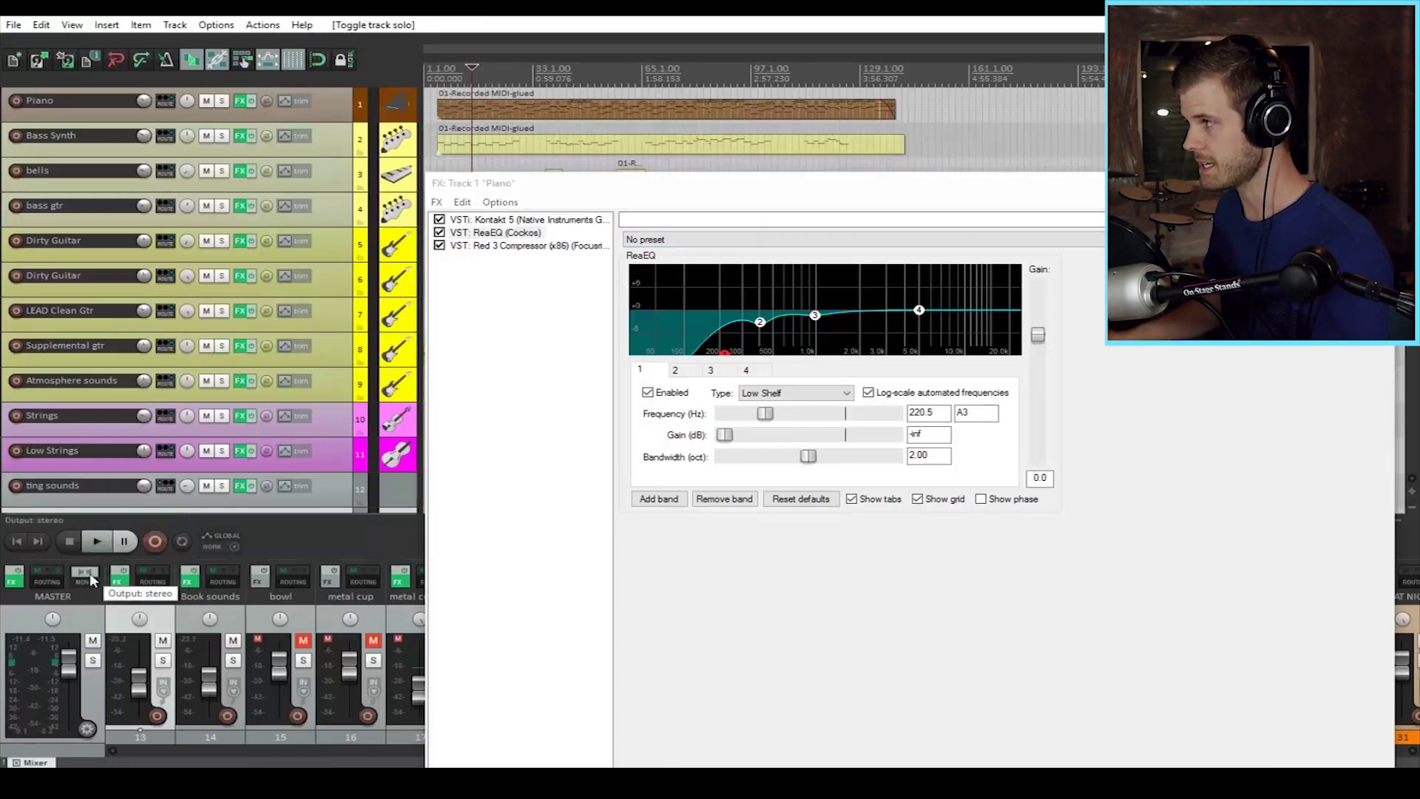
key(space)
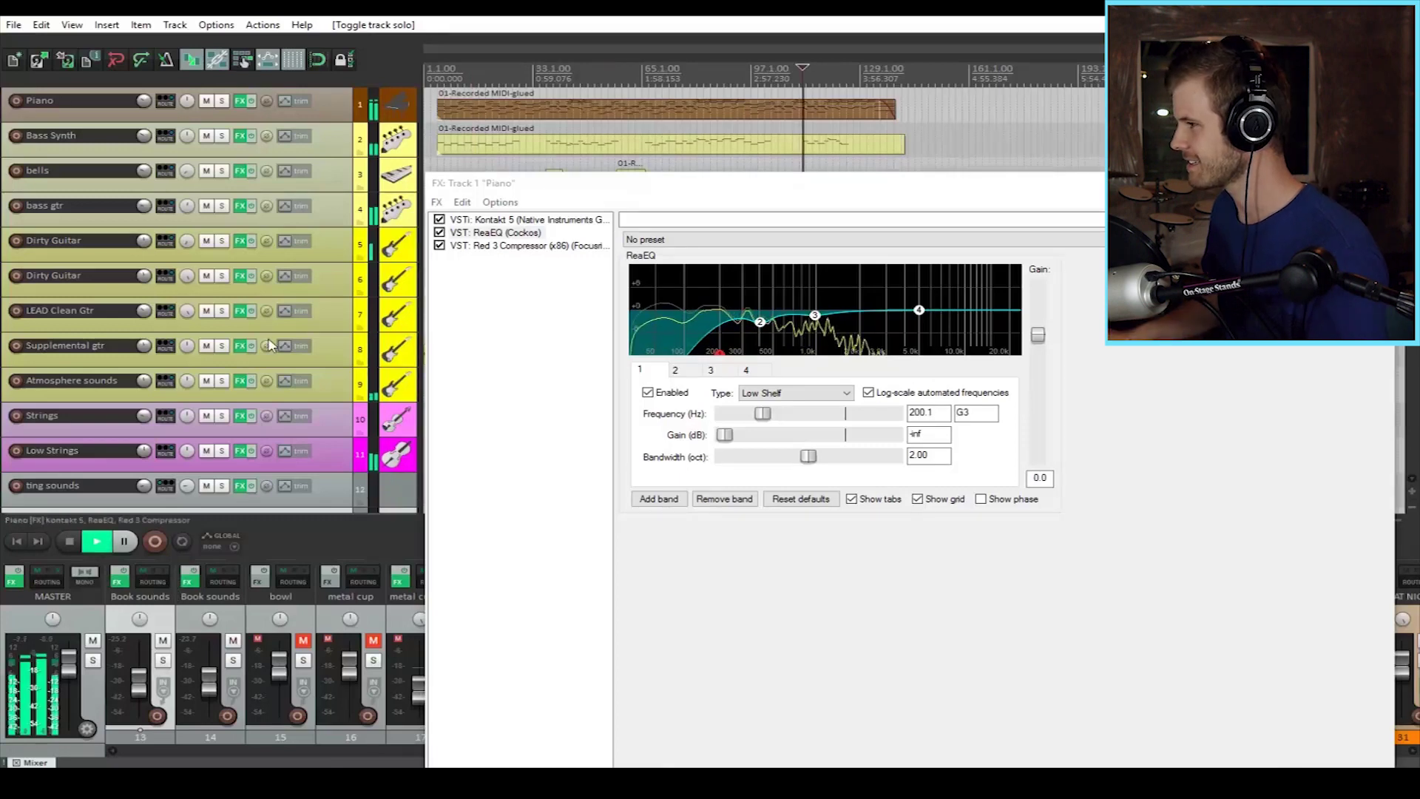
Step: Check the master output in mono and back in stereo, stop, and close the Piano FX chain
click(86, 574)
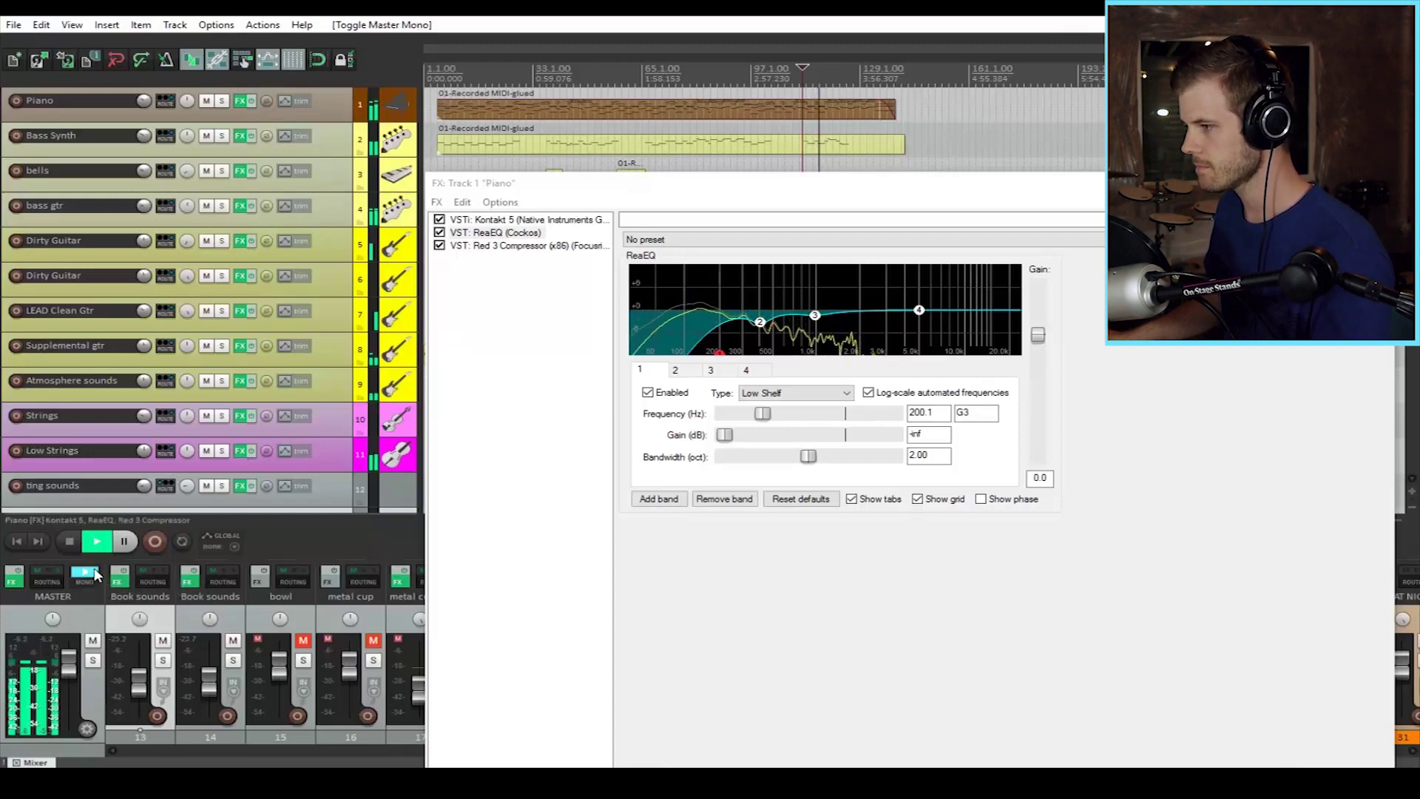
click(90, 575)
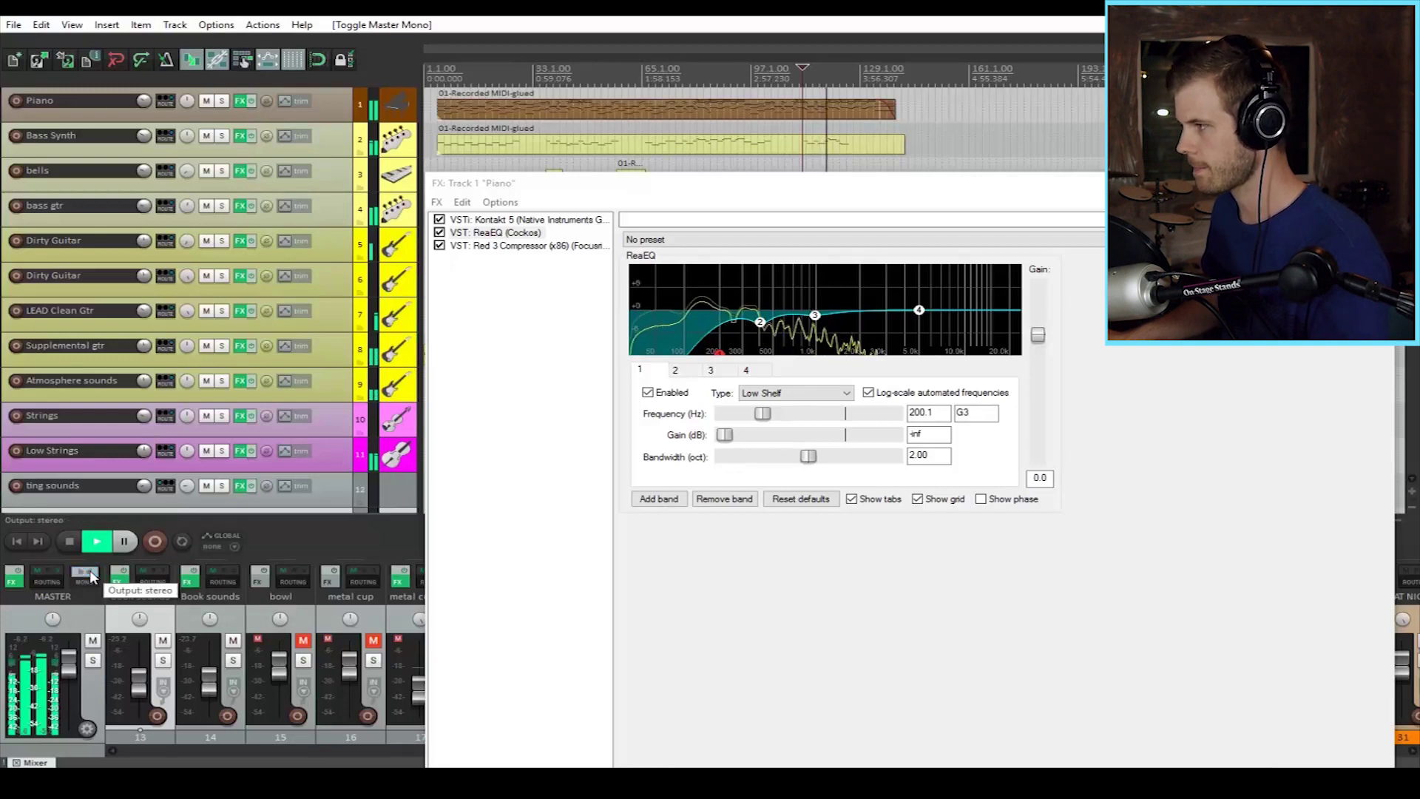
key(space)
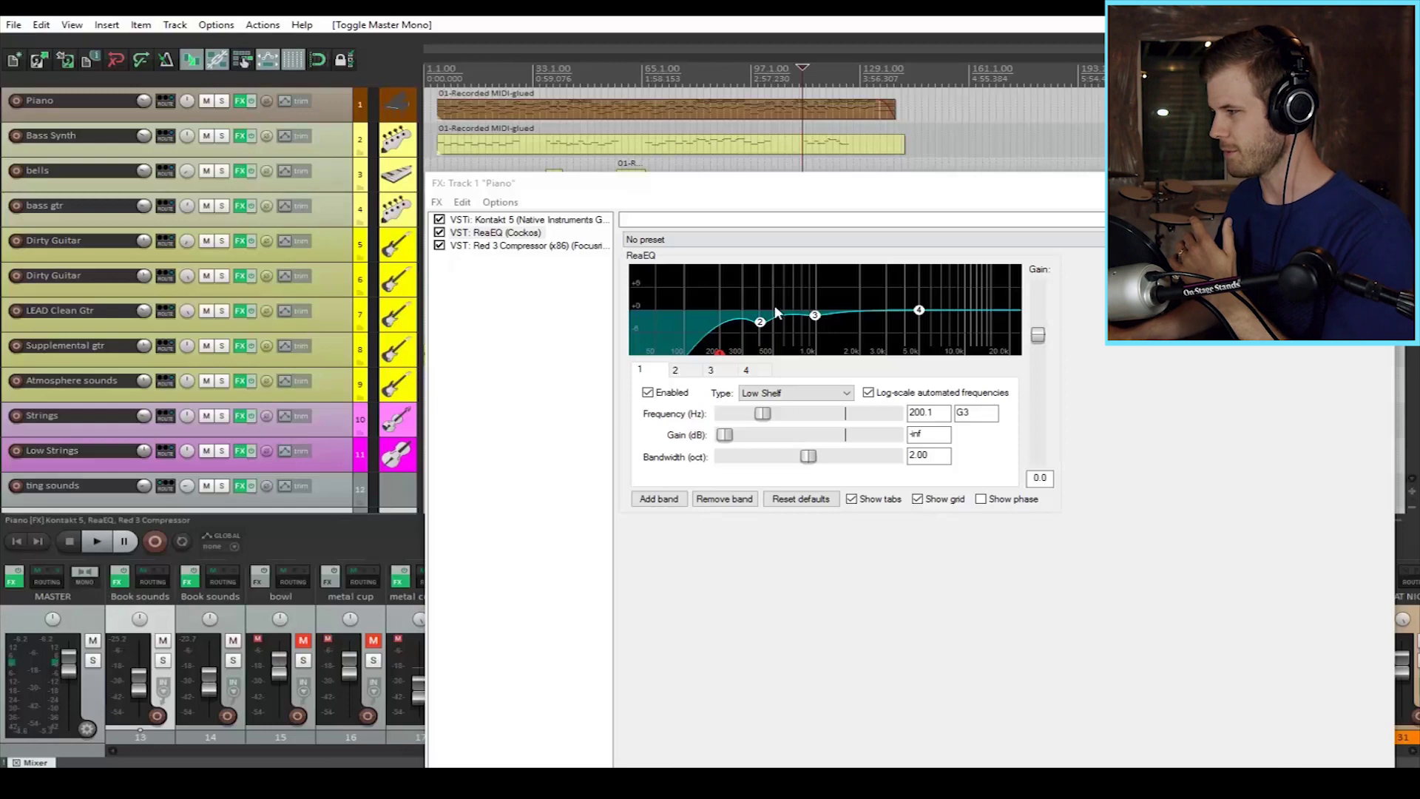
mouse_move(760, 327)
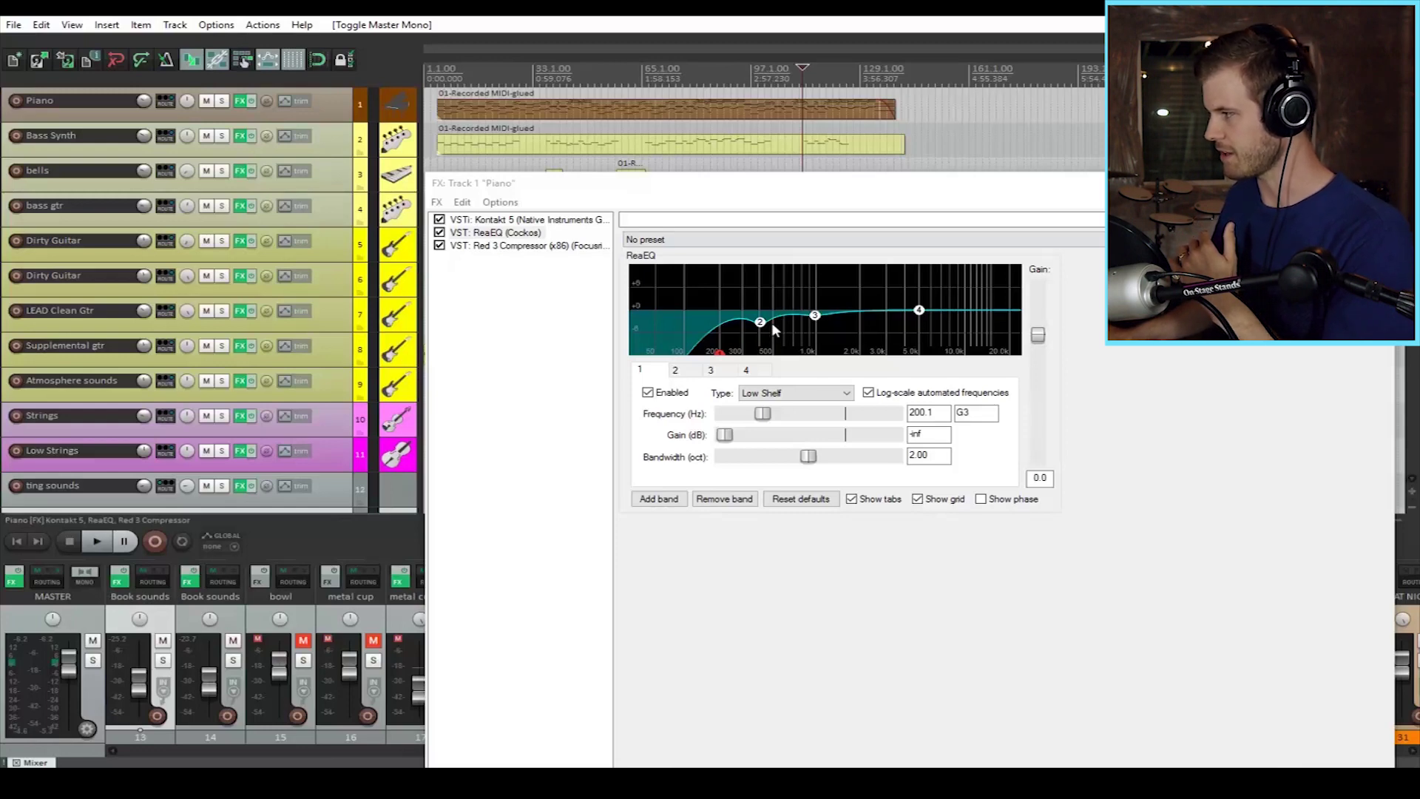
key(Escape)
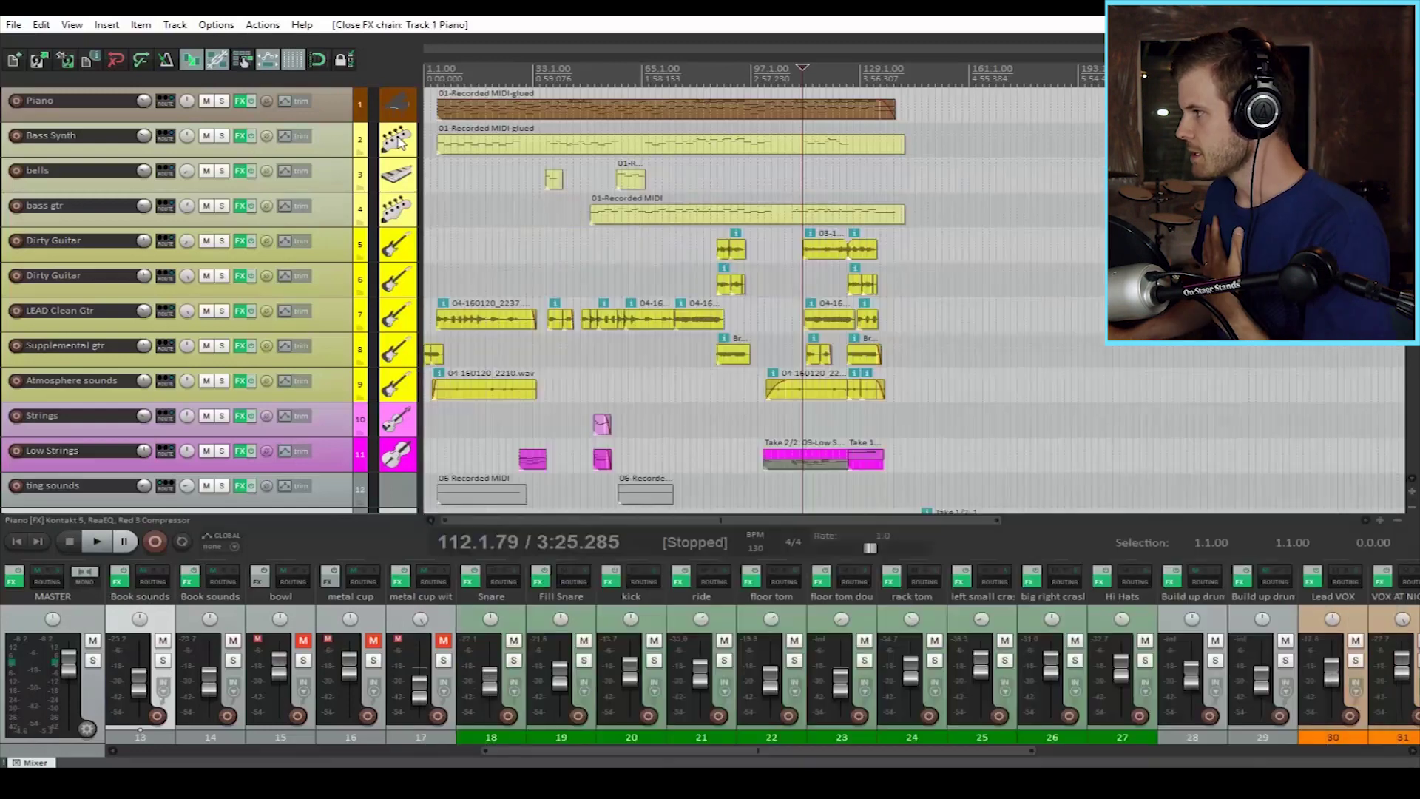
Step: Play the mix briefly from bar 16 with the drum tracks scrolled into view
click(472, 85)
scroll(629, 224, down, 6)
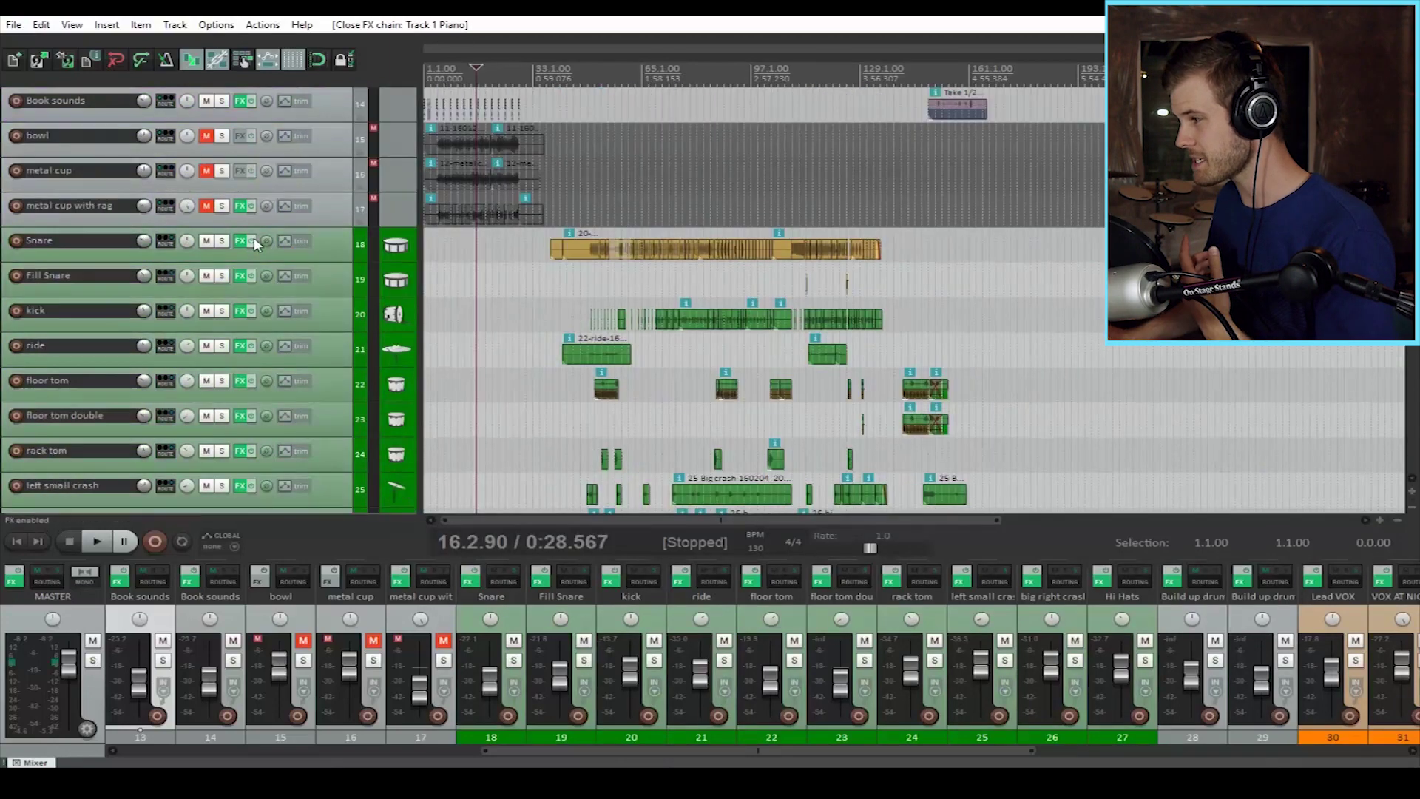
scroll(696, 196, up, 3)
scroll(769, 171, down, 3)
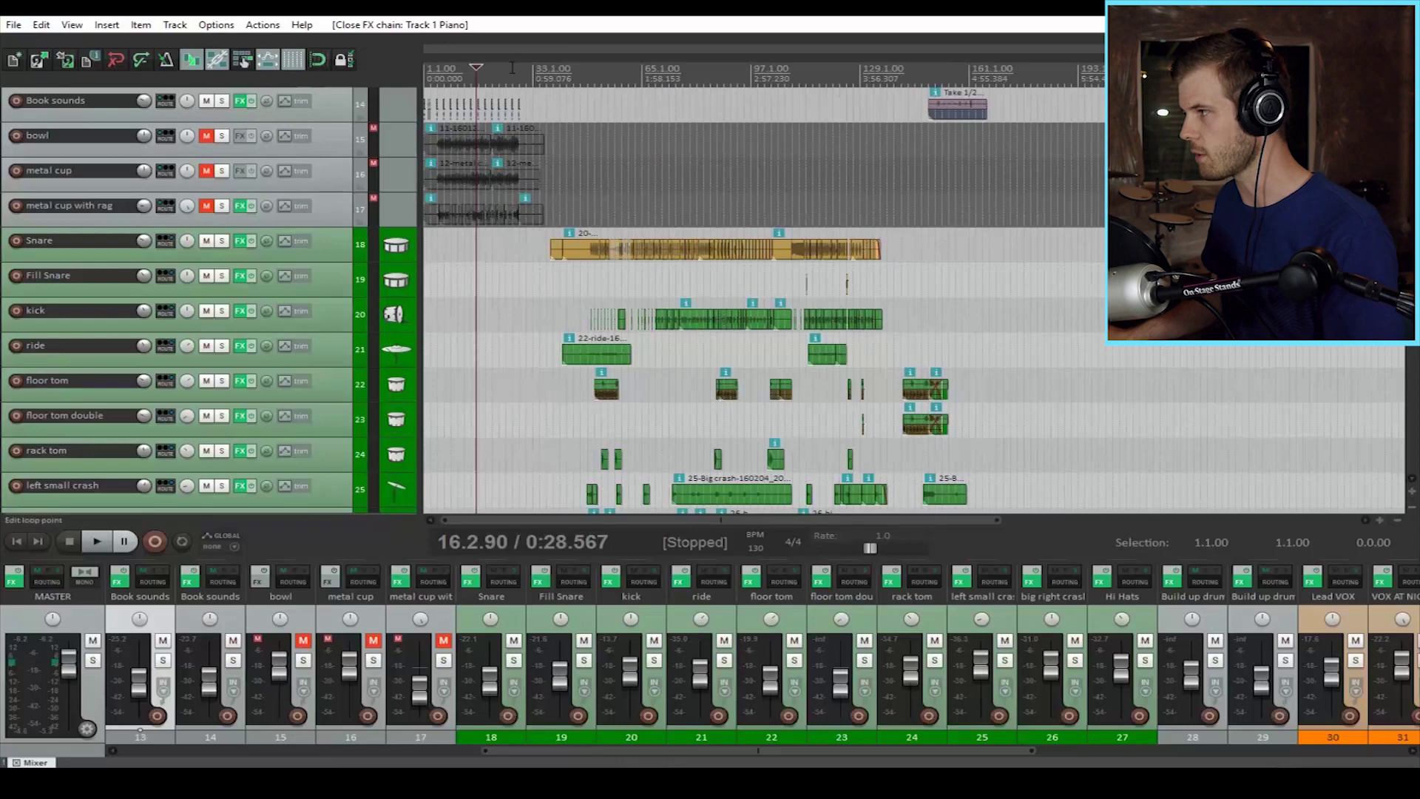
key(space)
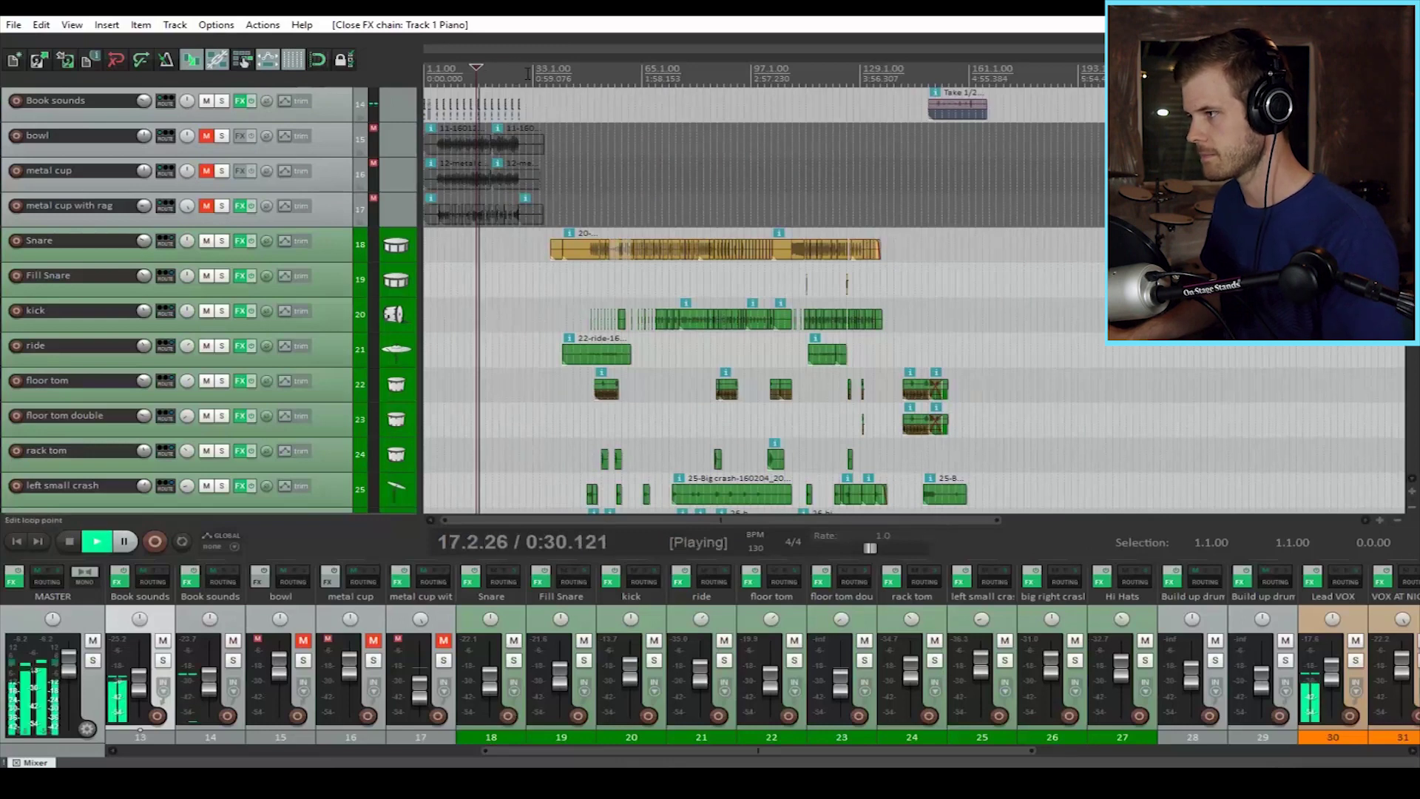
key(space)
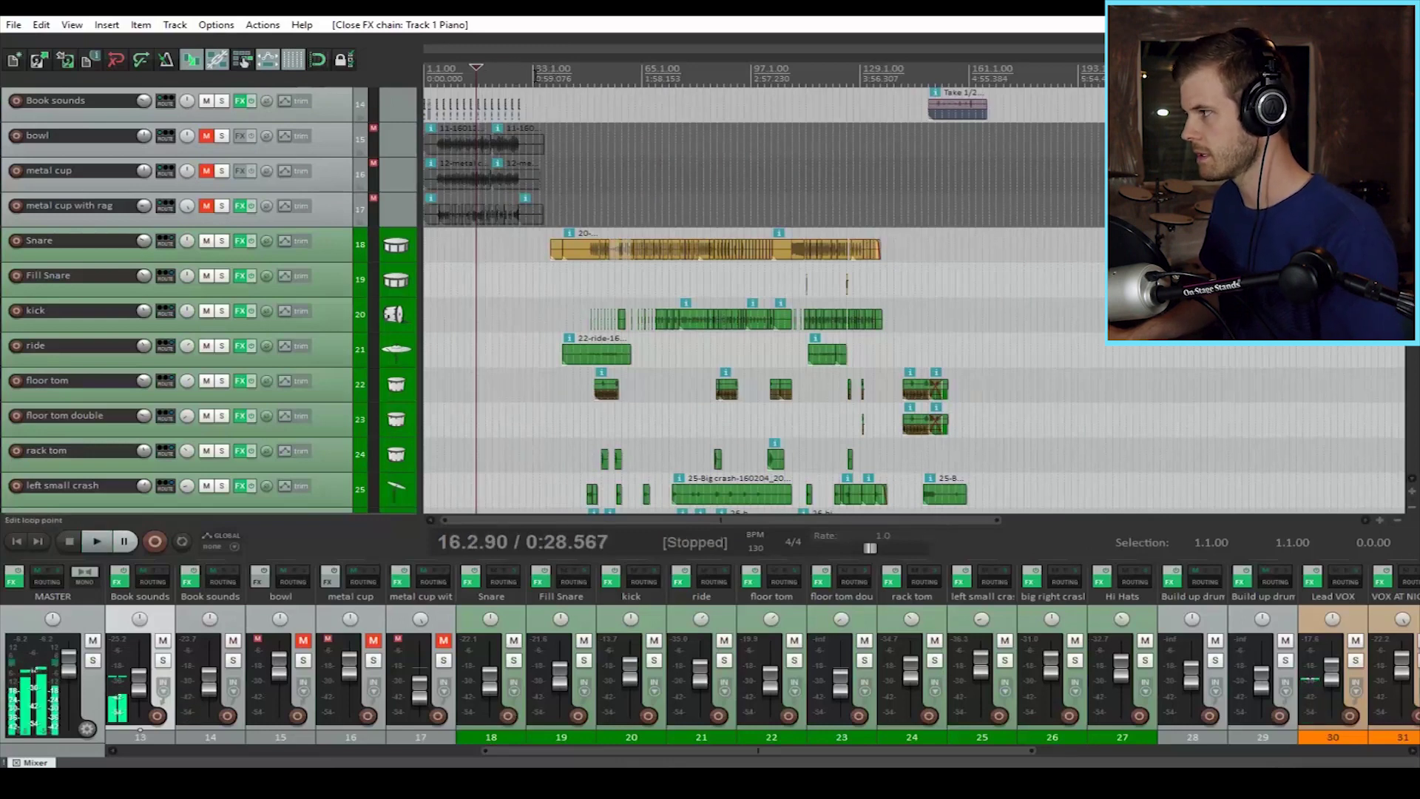
Step: Audition the mix from around bar 35, stopping near bar 47
click(540, 72)
key(space)
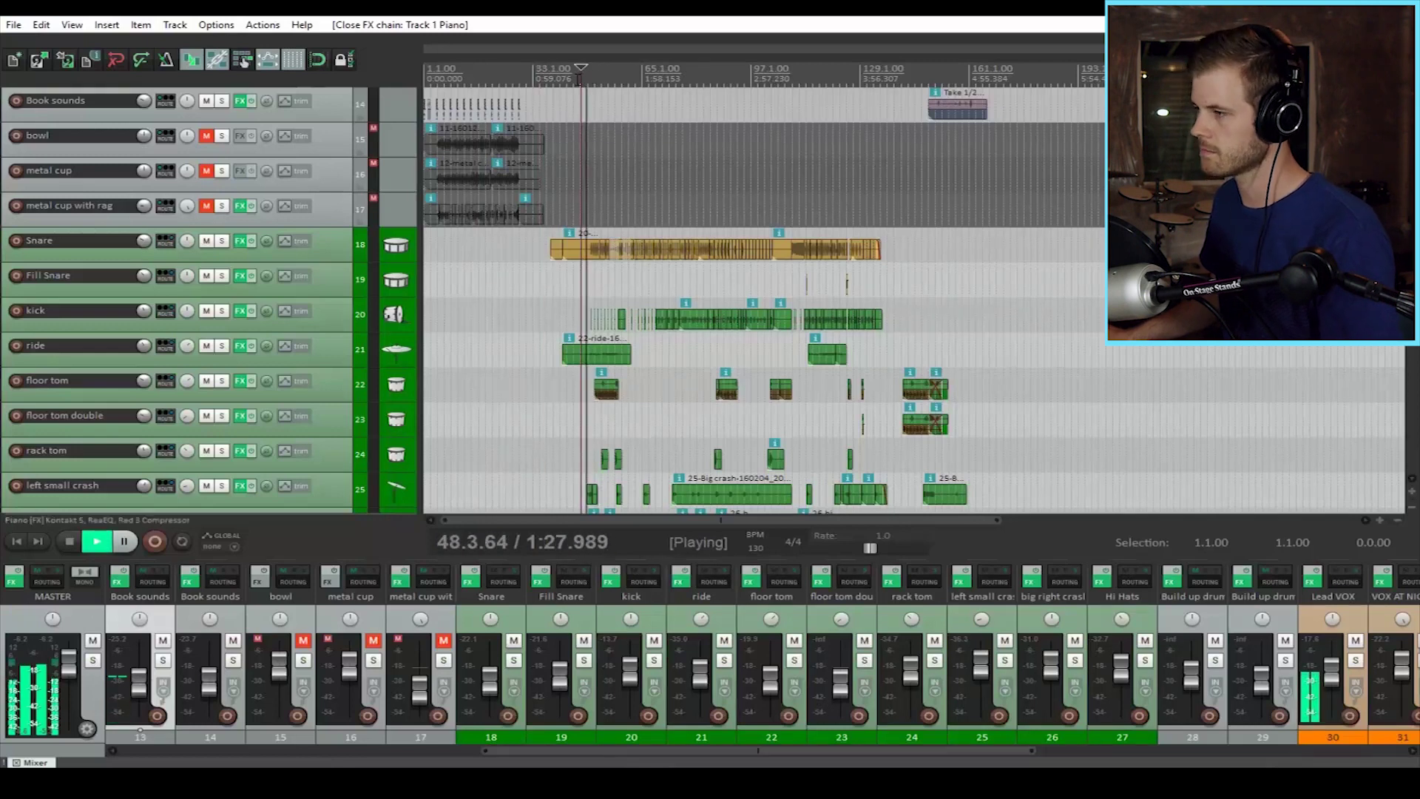
key(space)
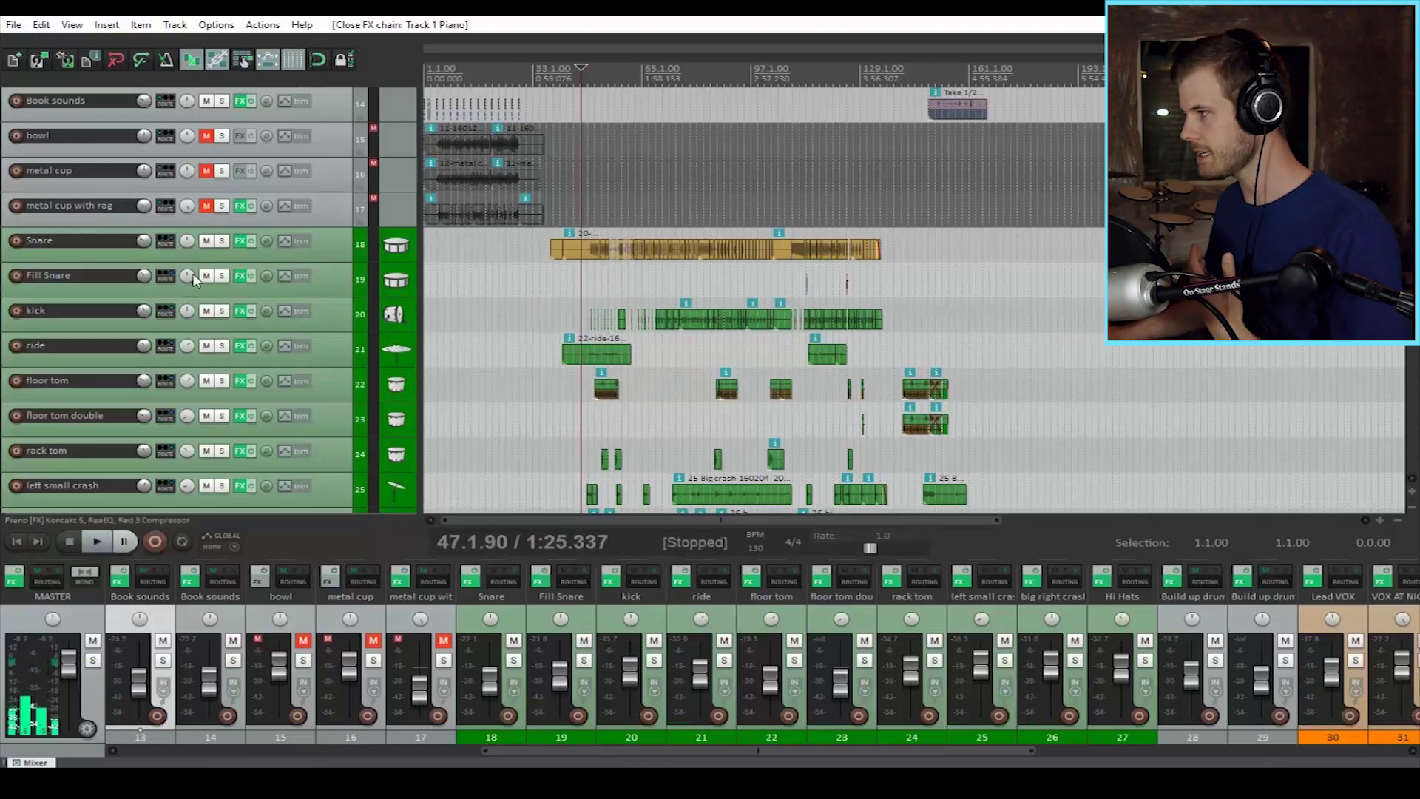
scroll(187, 296, down, 6)
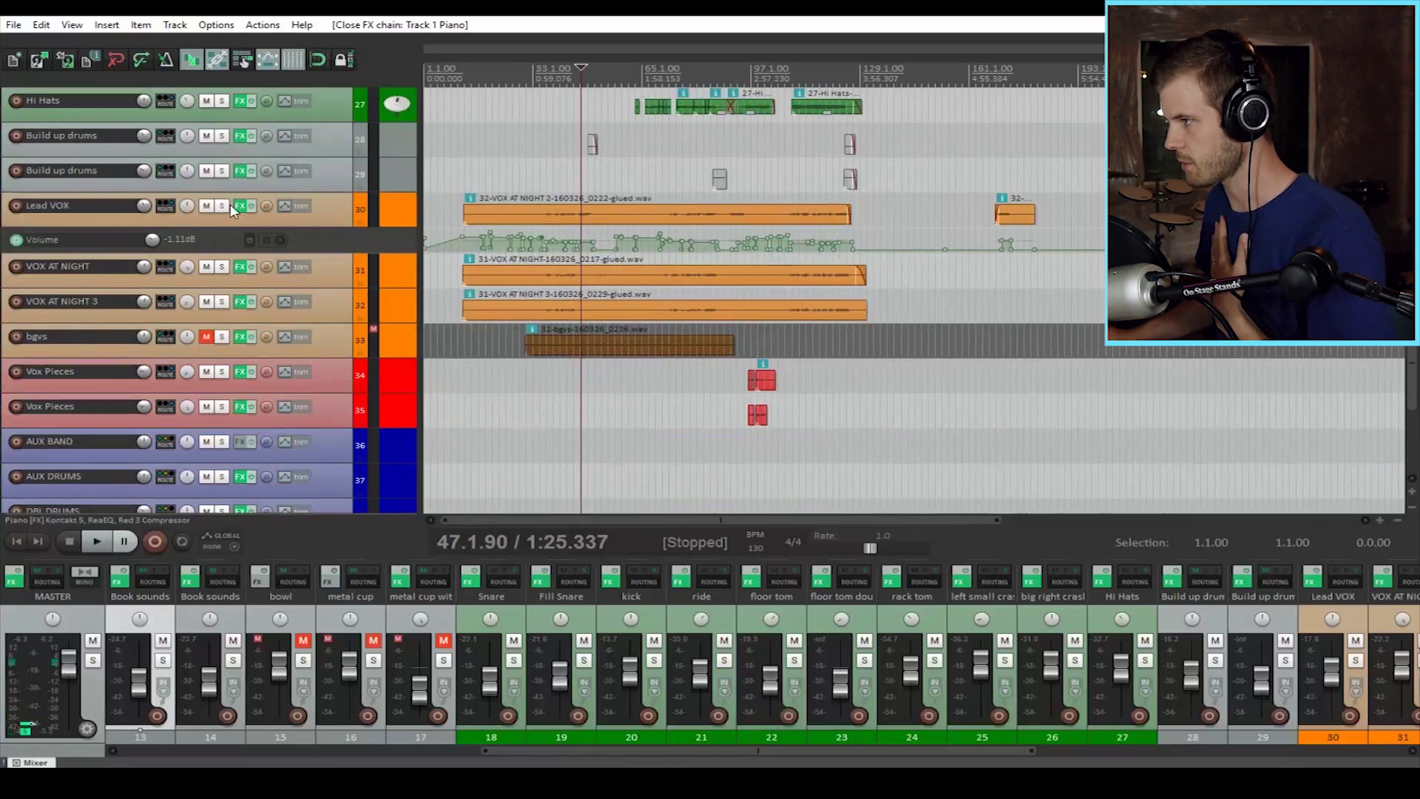
Step: Open the Lead VOX effects chain and view the second Scarlett Compressor's settings
mouse_move(240, 210)
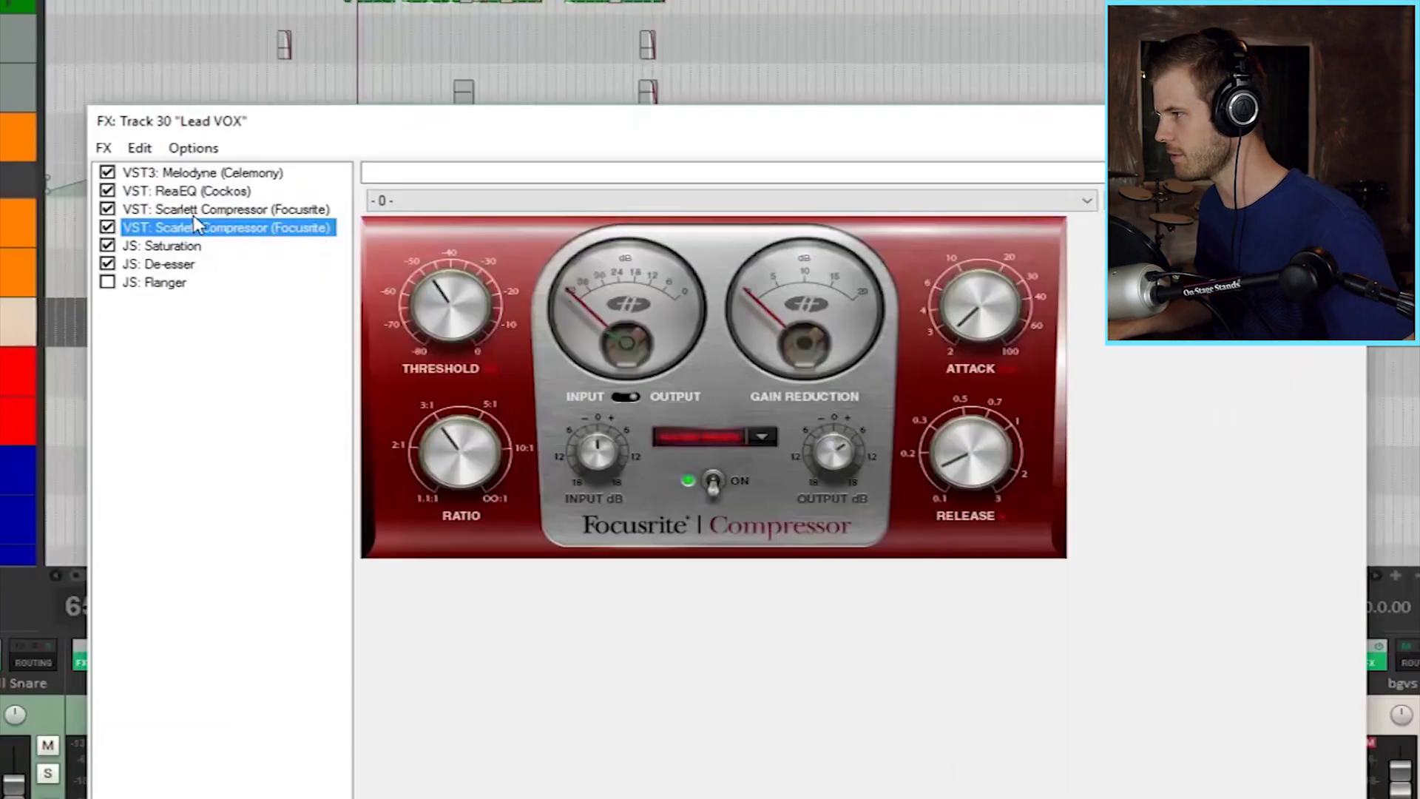
click(526, 261)
click(527, 274)
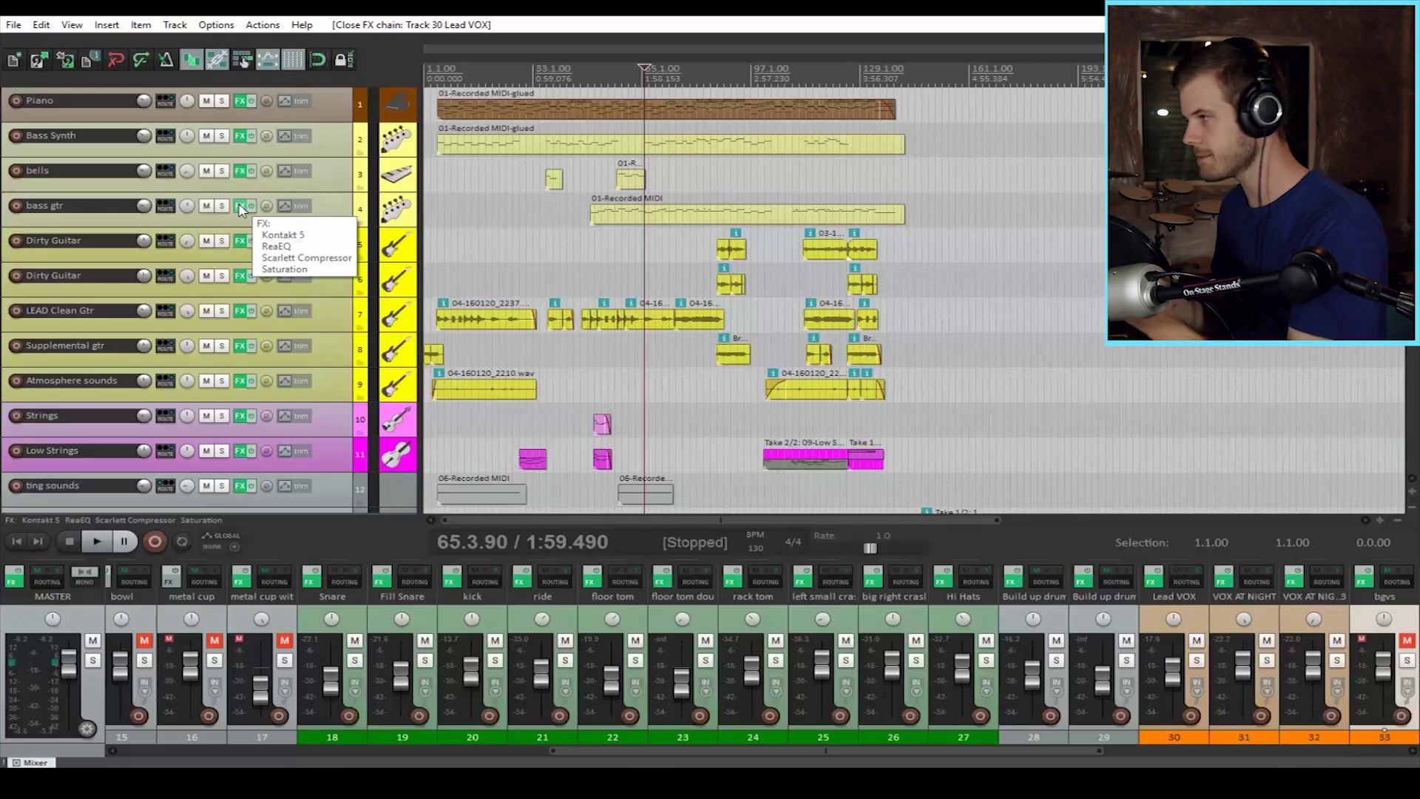
Step: Scroll down to show the AUX/DBL buses, REVERB, VOX FX, tambo and Reference tracks
scroll(237, 218, down, 15)
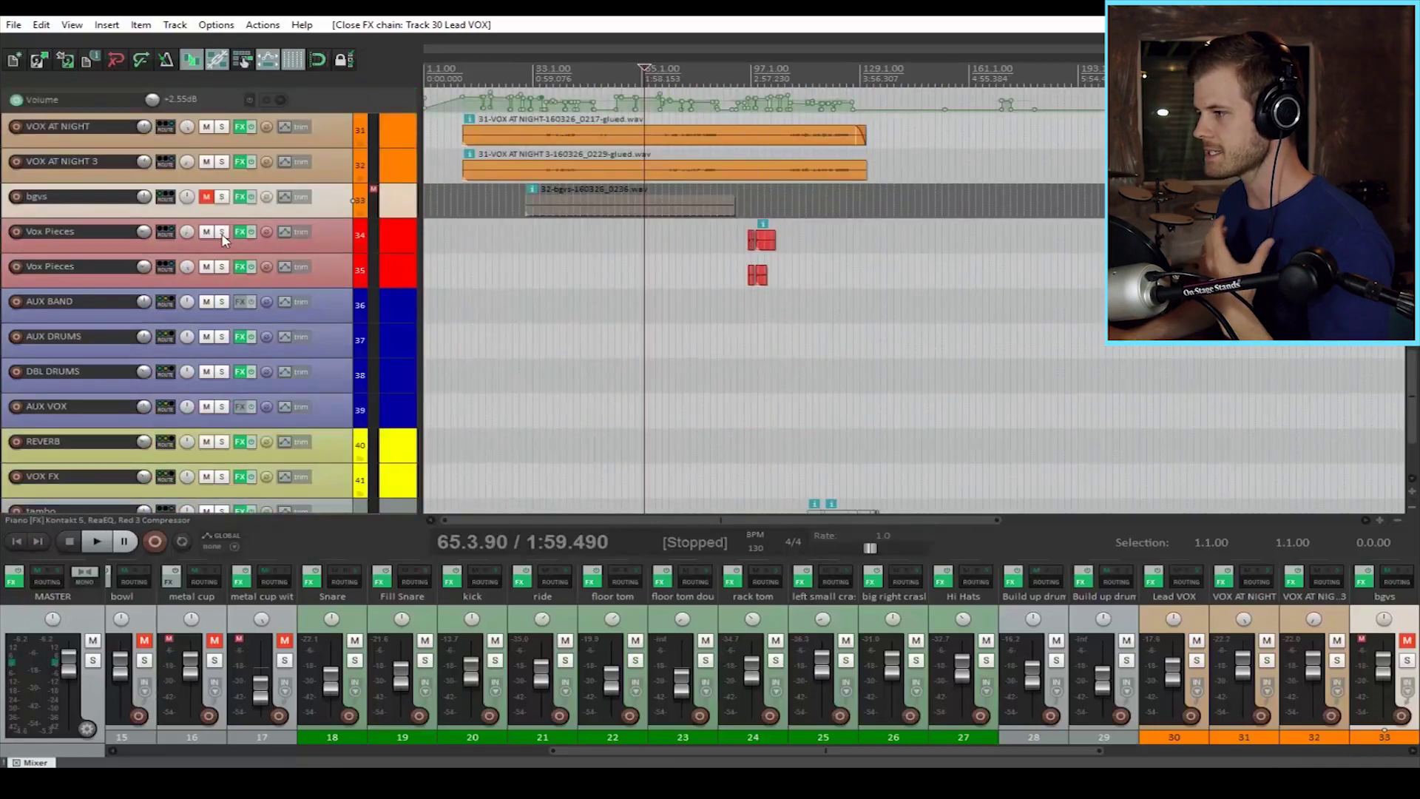
scroll(169, 248, down, 2)
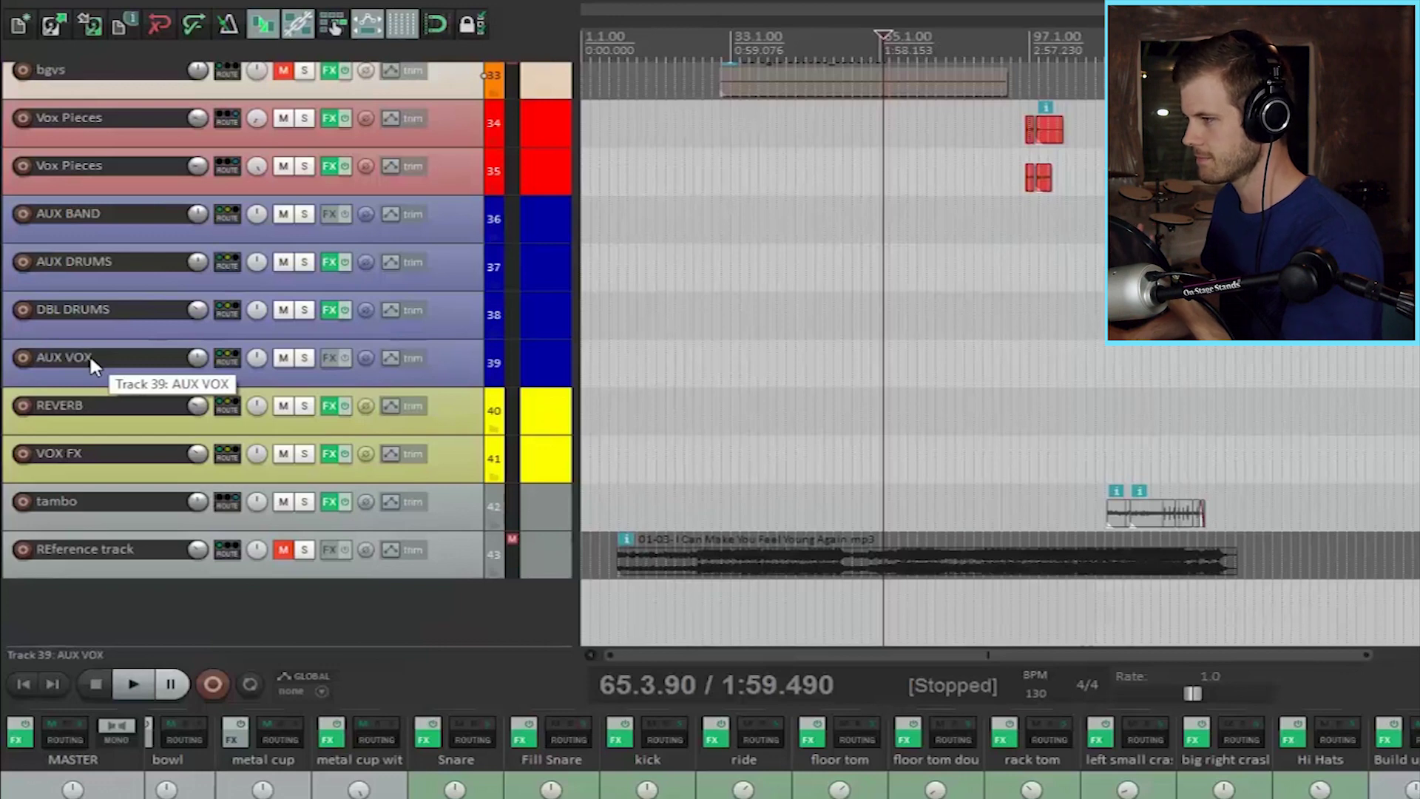
click(300, 233)
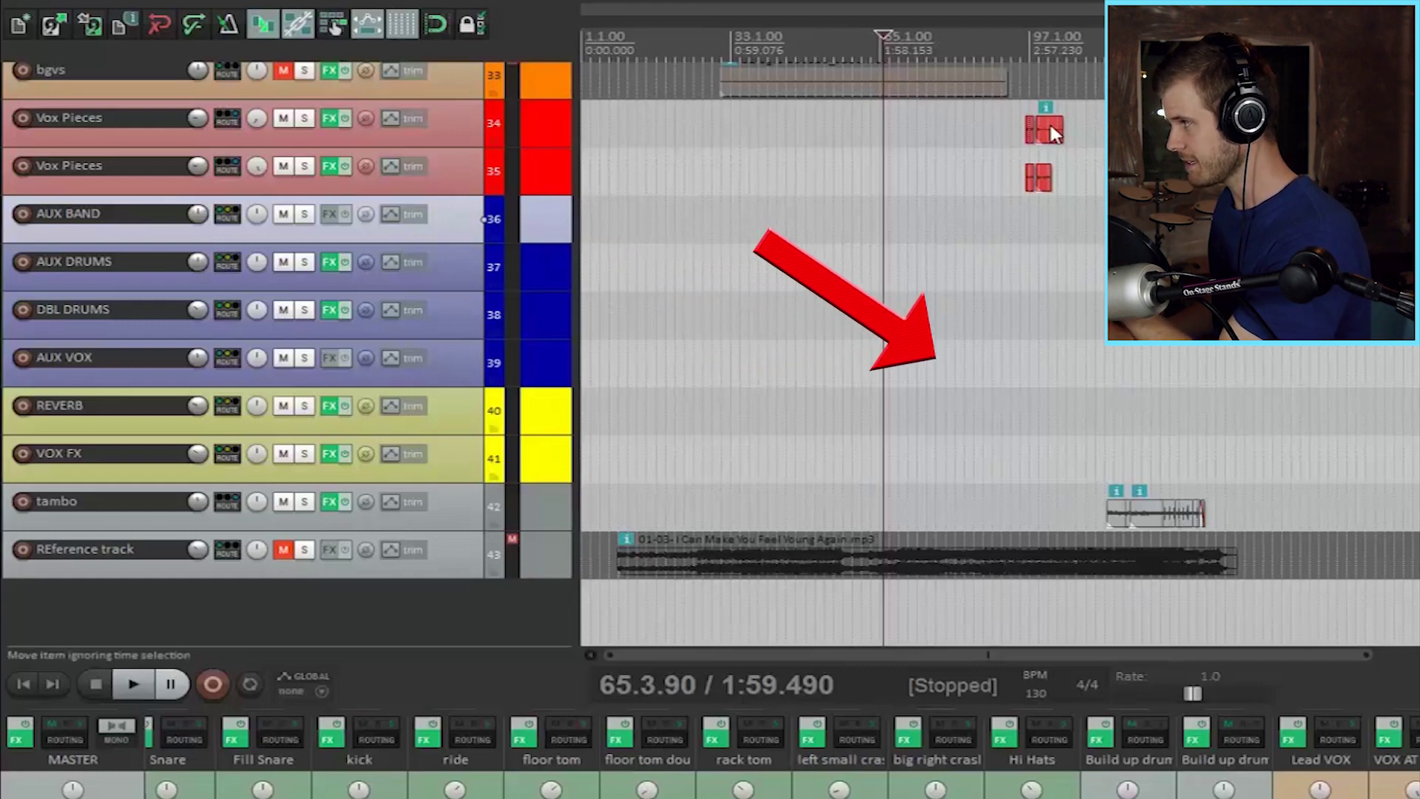
drag(1047, 131, 911, 387)
key(ctrl+z)
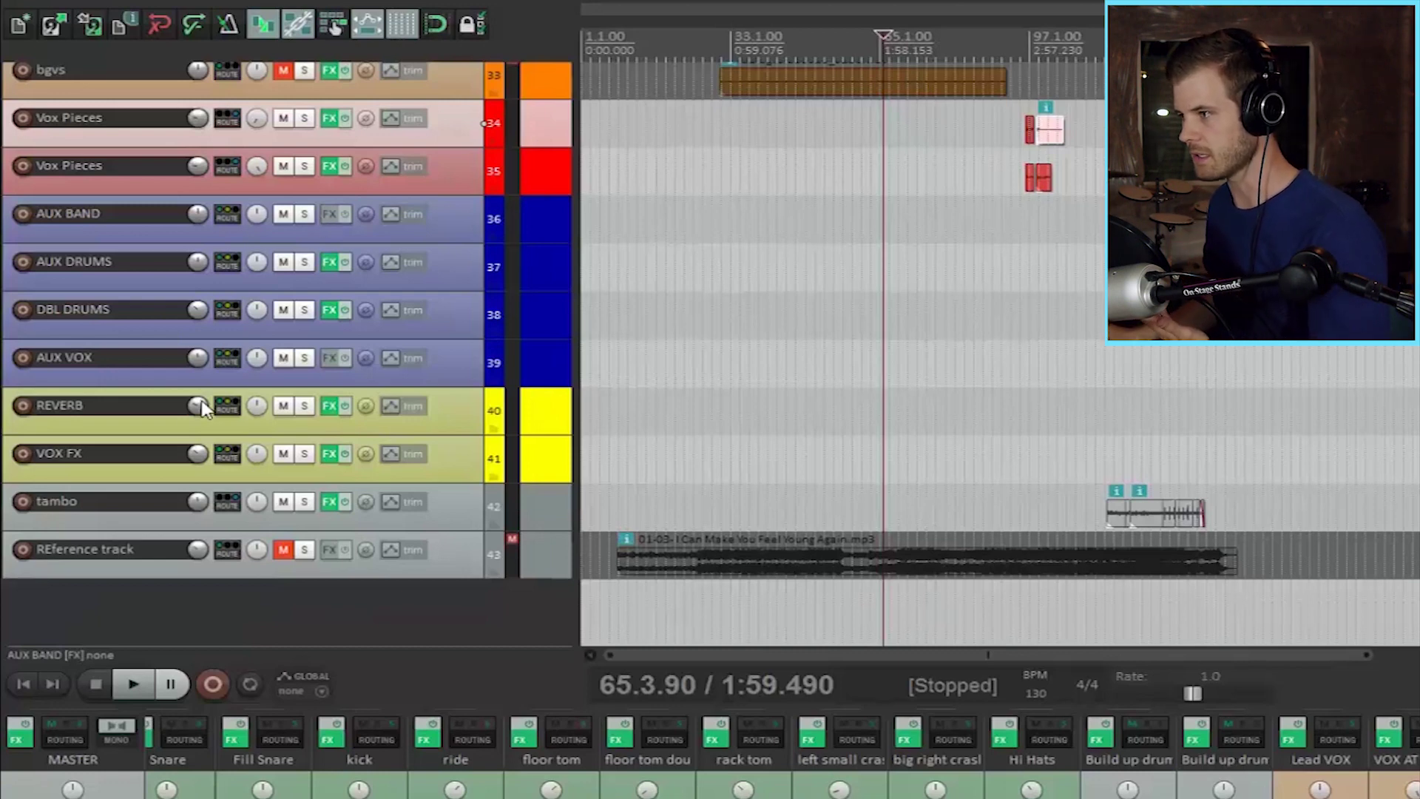
Step: Select the REVERB bus and display which tracks send to it
click(104, 425)
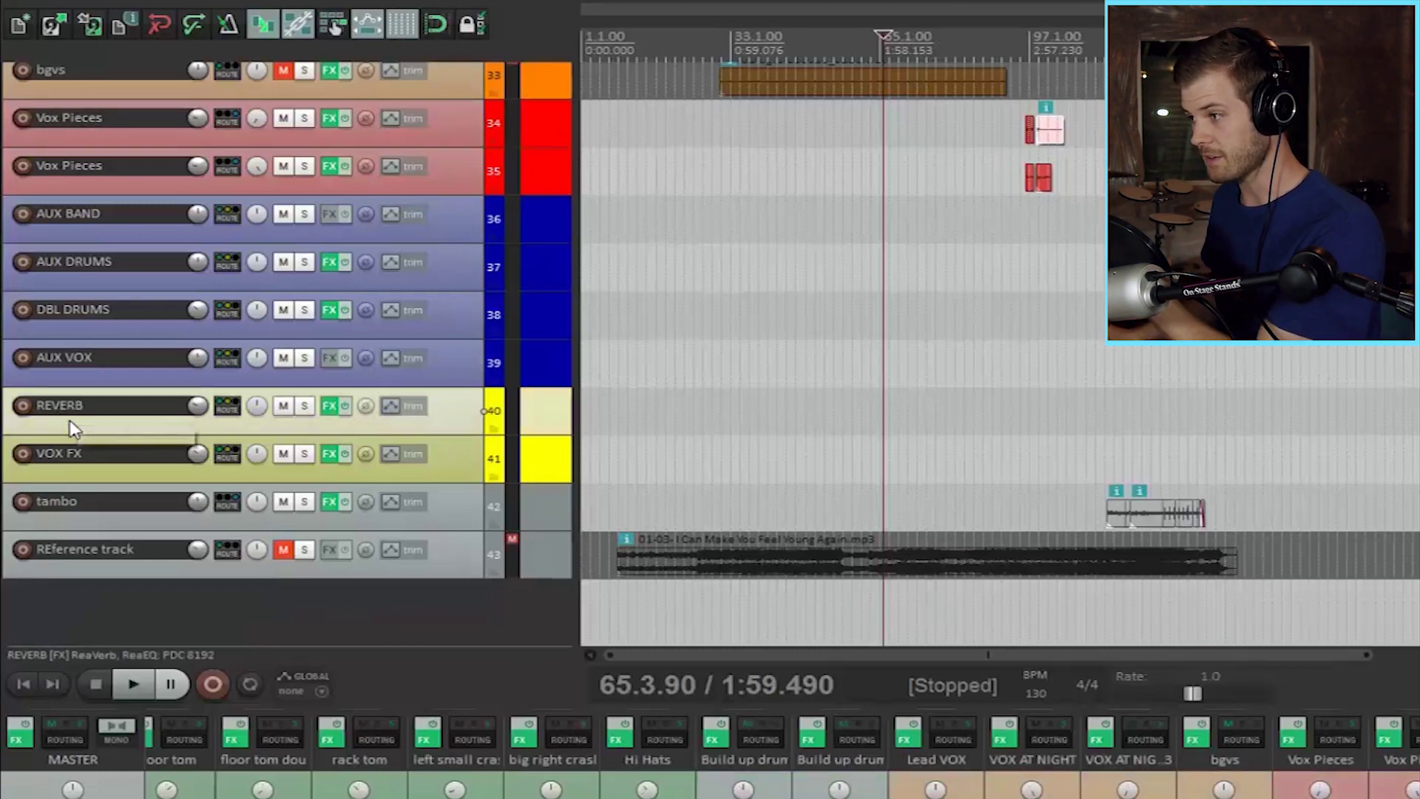
click(227, 407)
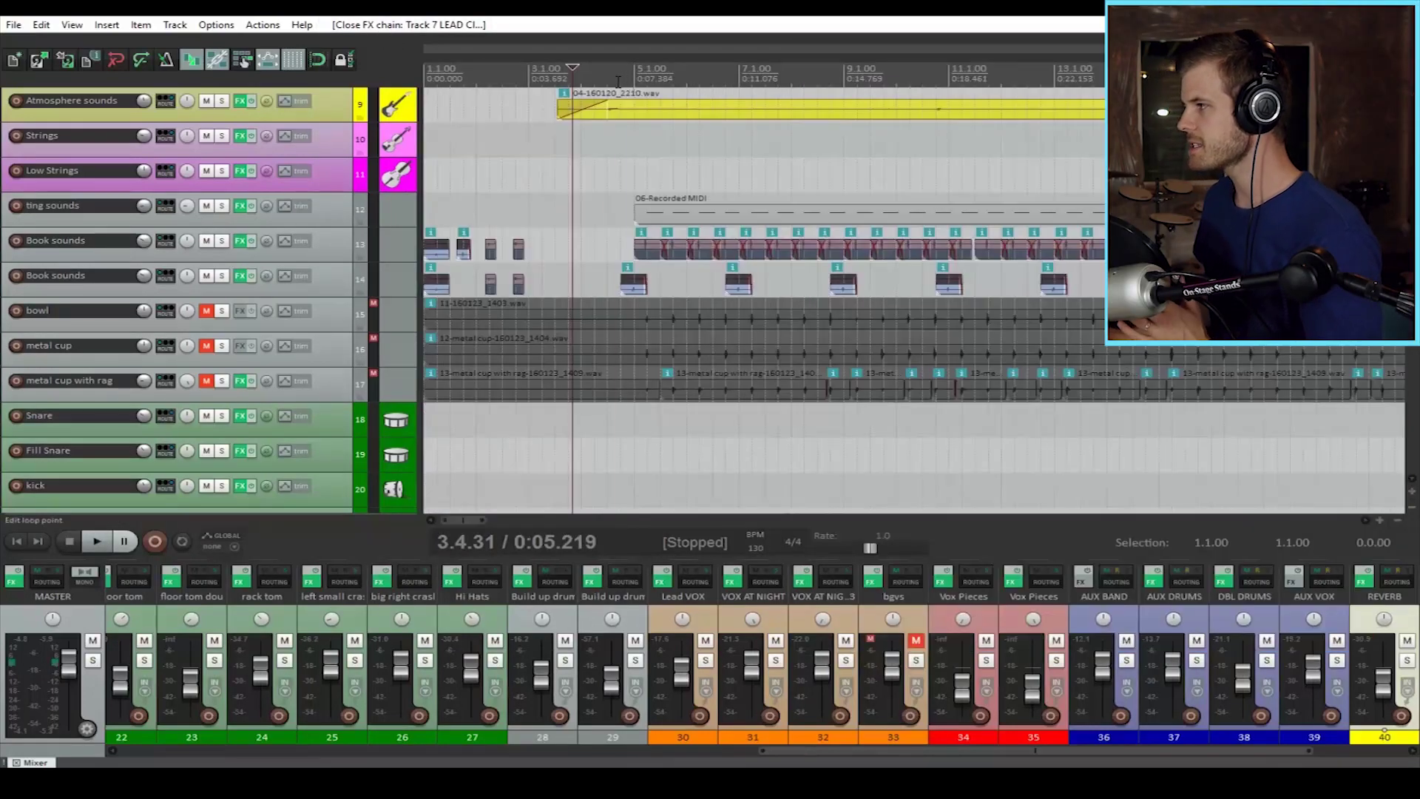
Step: Move the play position toward bar 4 near the start of the song
click(617, 83)
Step: Set the play position to bar 5, then play and stop the opening book sounds and percussion
click(636, 83)
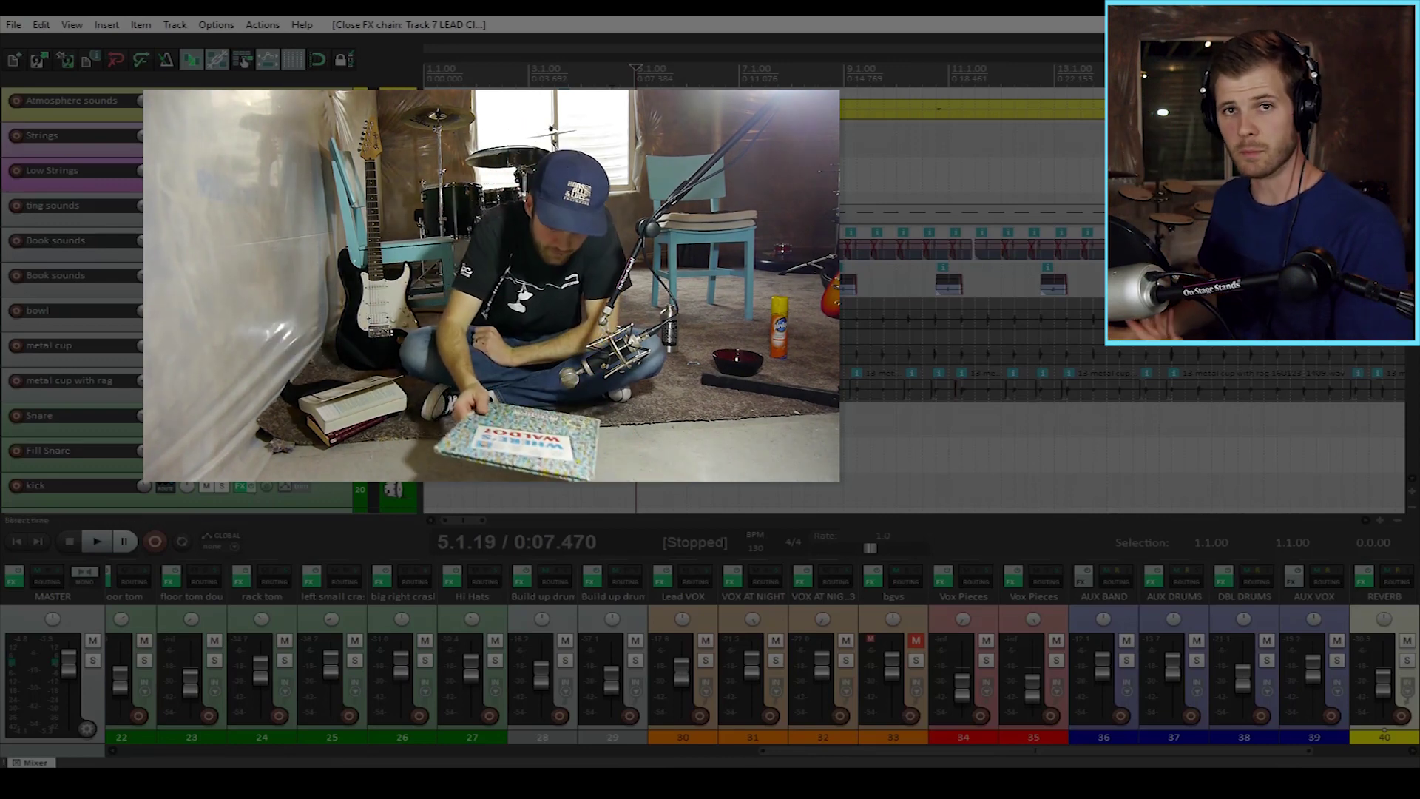
key(space)
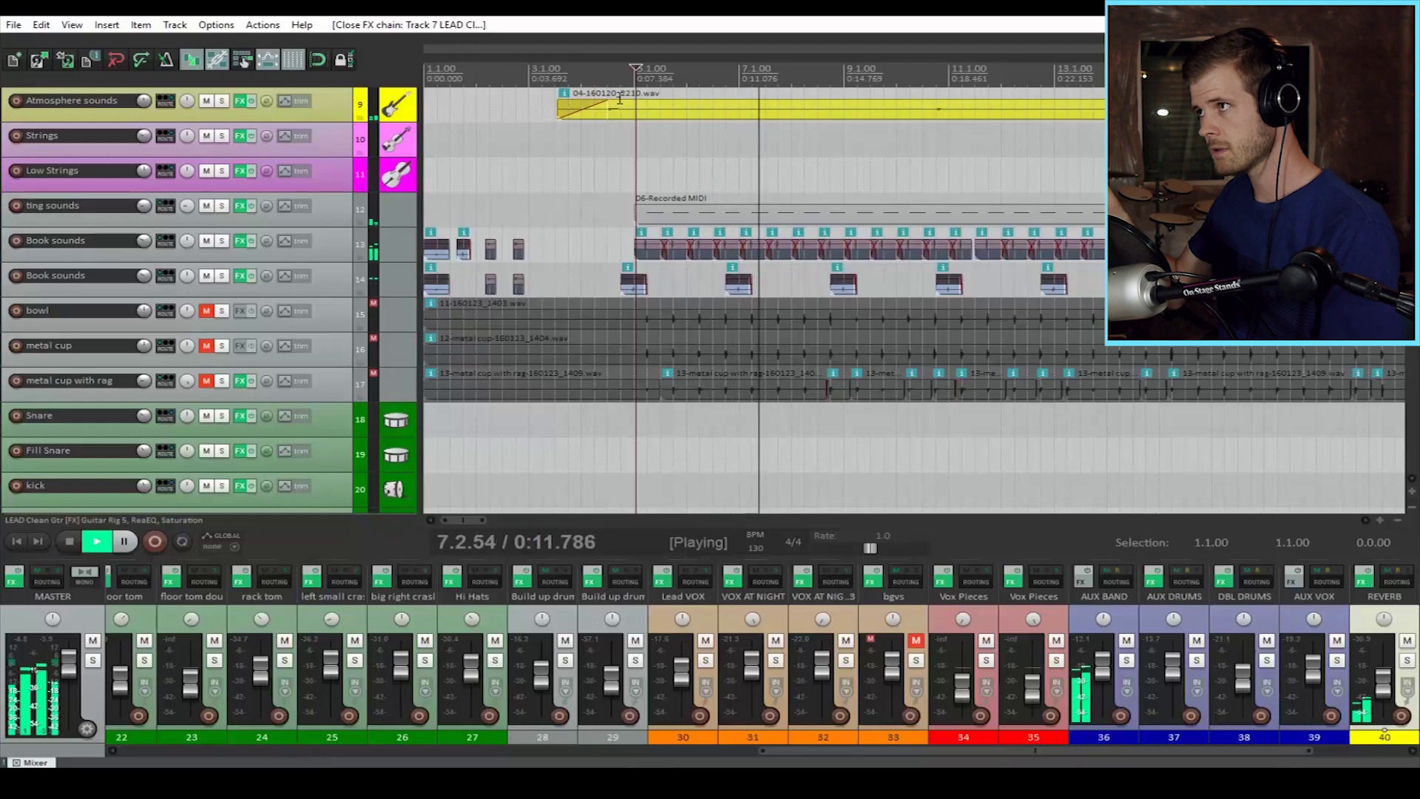
key(space)
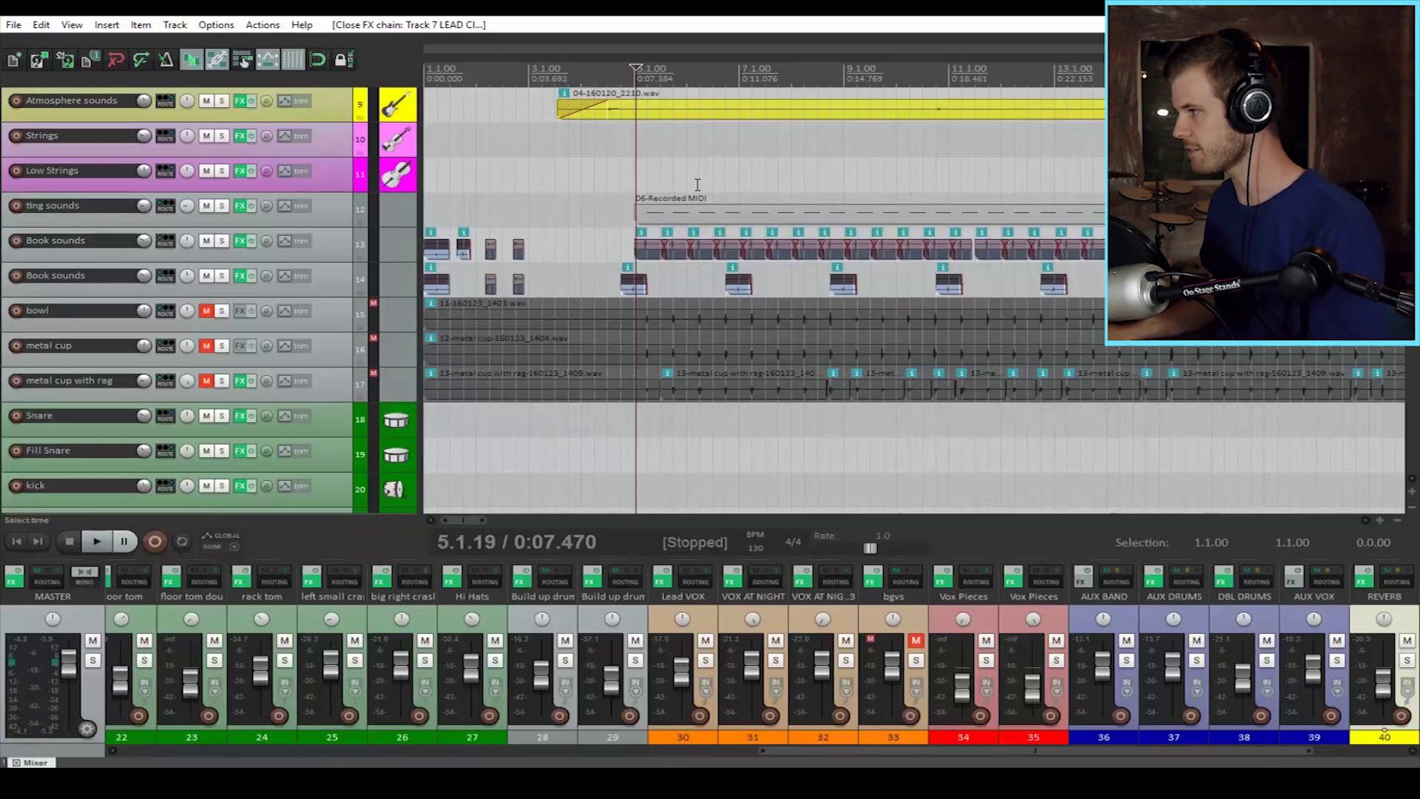
Step: Open the Book sounds effects chain and lower the low-shelf gain on its Red 2 EQ
click(238, 243)
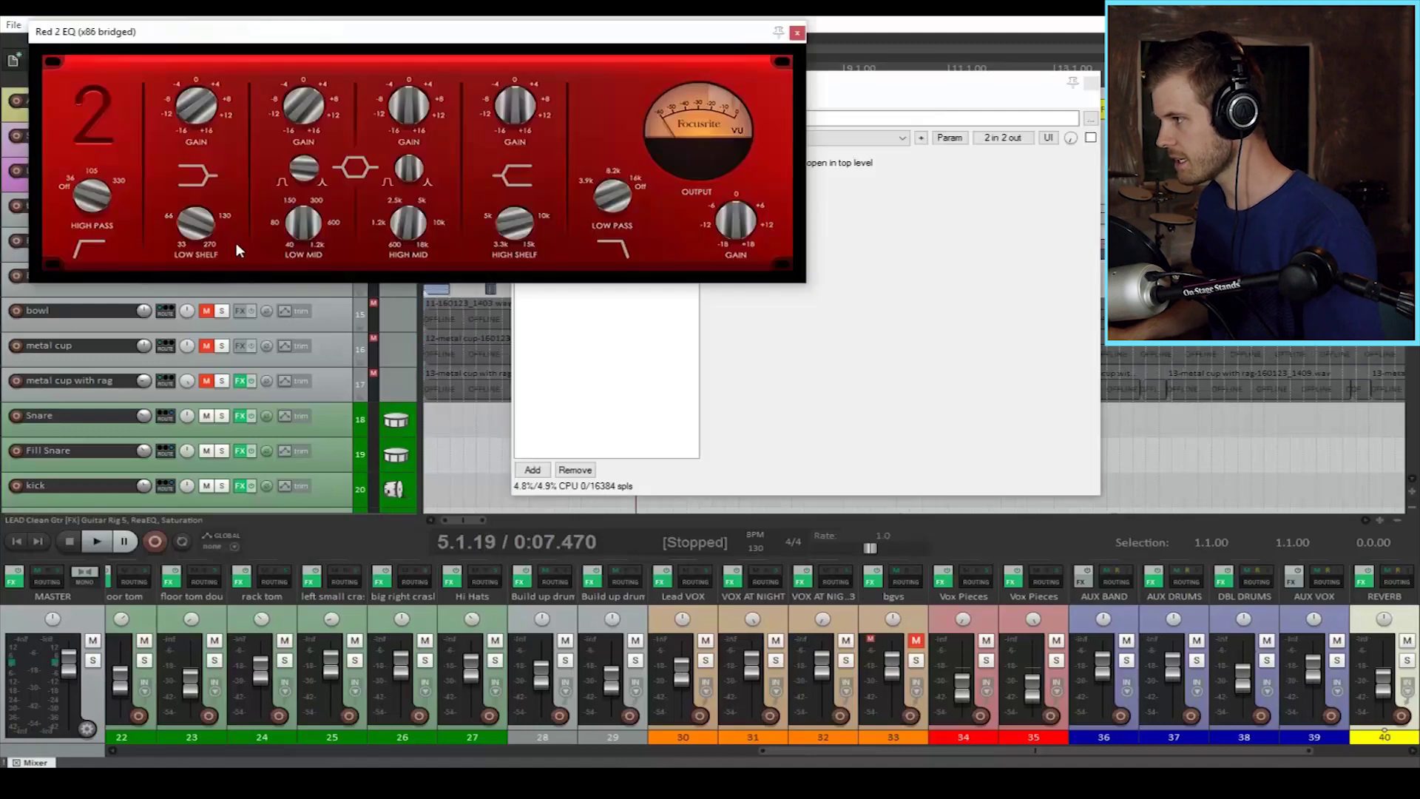
drag(798, 39, 1114, 104)
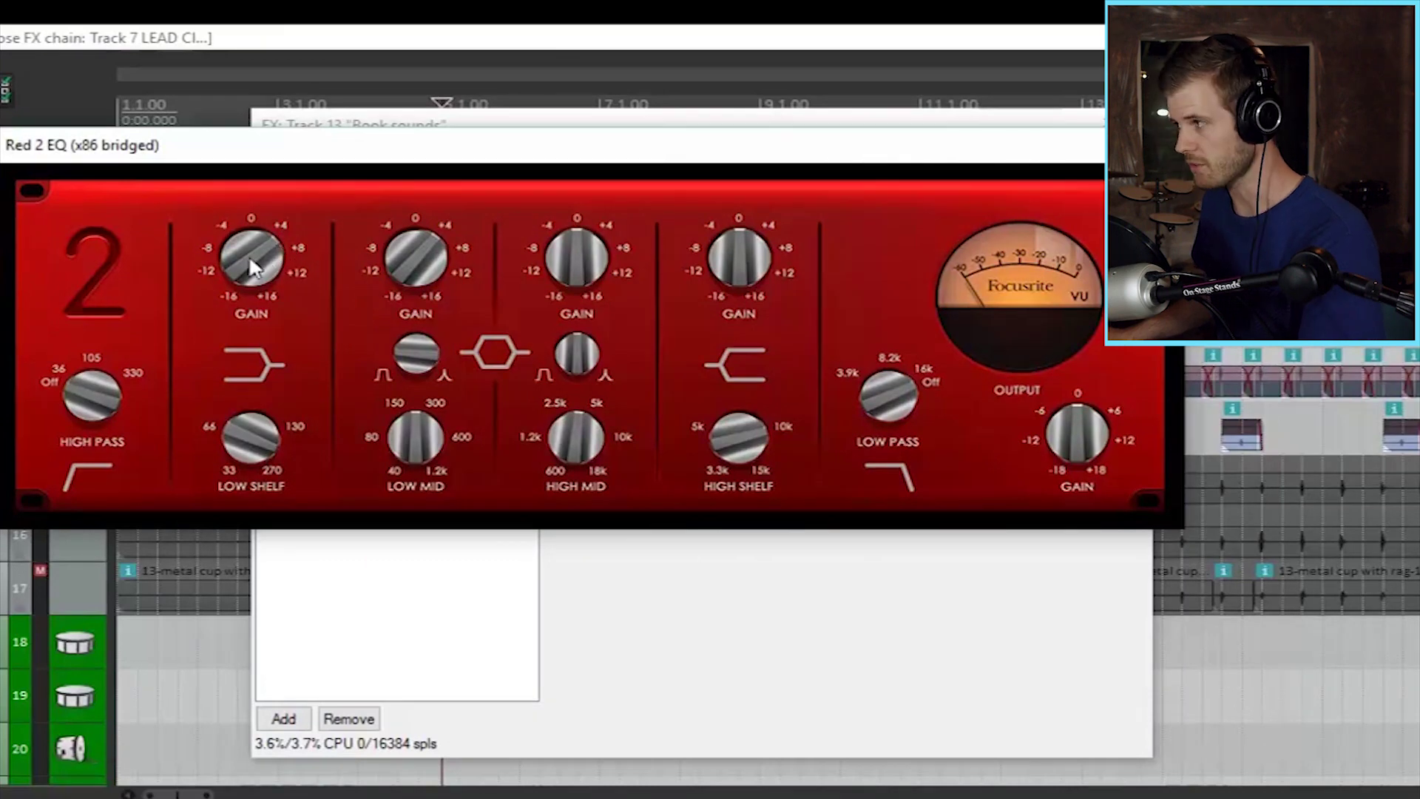
drag(247, 256, 240, 278)
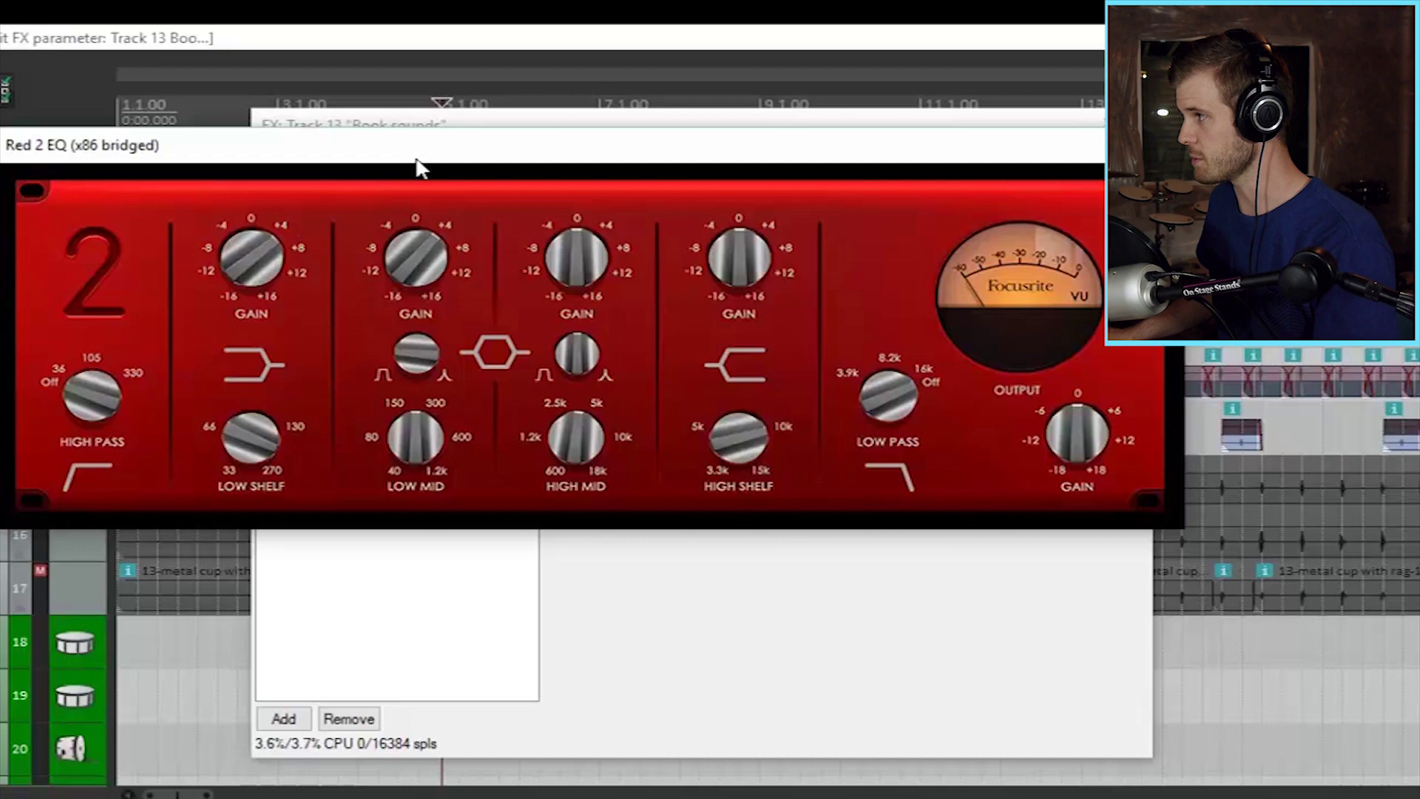
drag(418, 166, 525, 354)
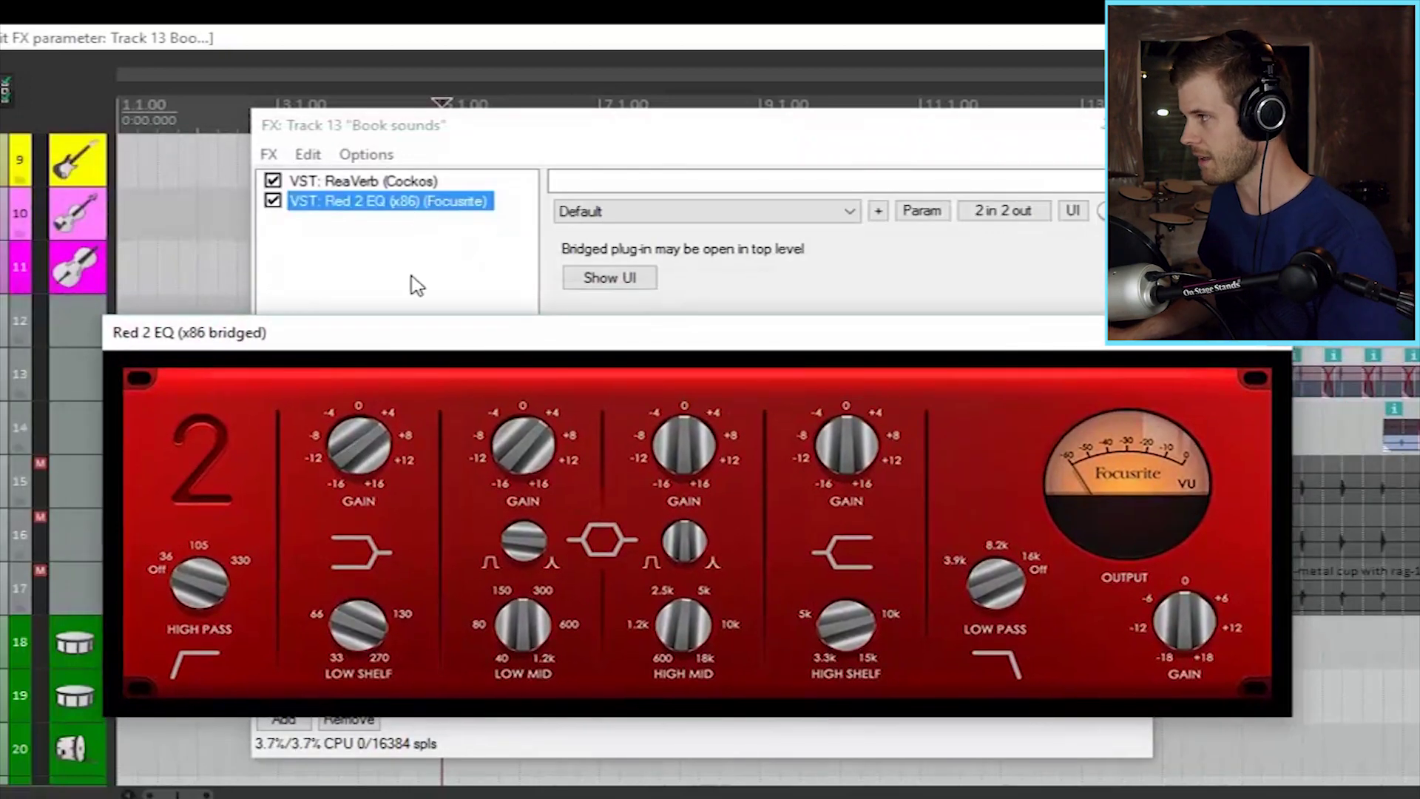
Step: During playback, turn the Book sounds Red 2 EQ low-shelf gain back toward 0 dB
drag(368, 341, 411, 210)
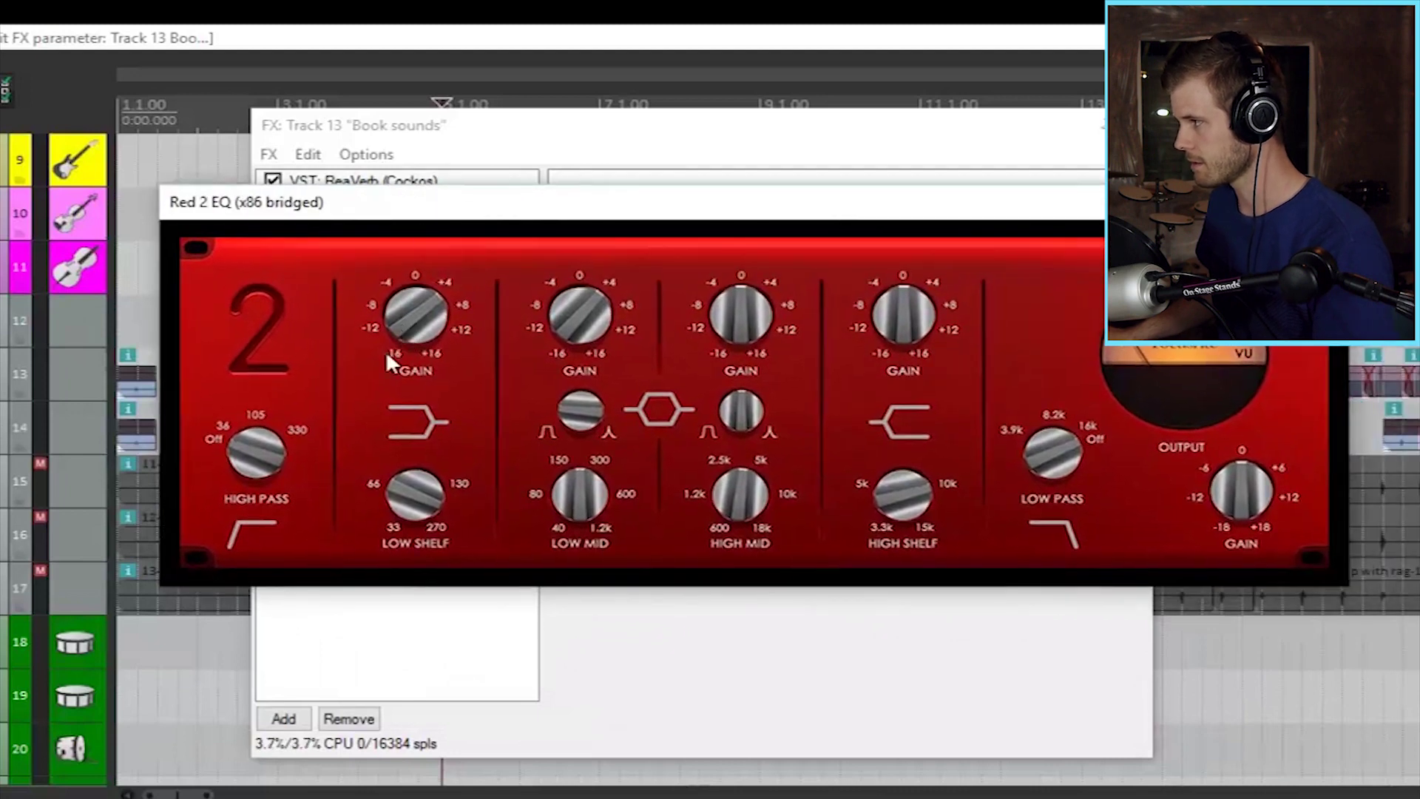
key(space)
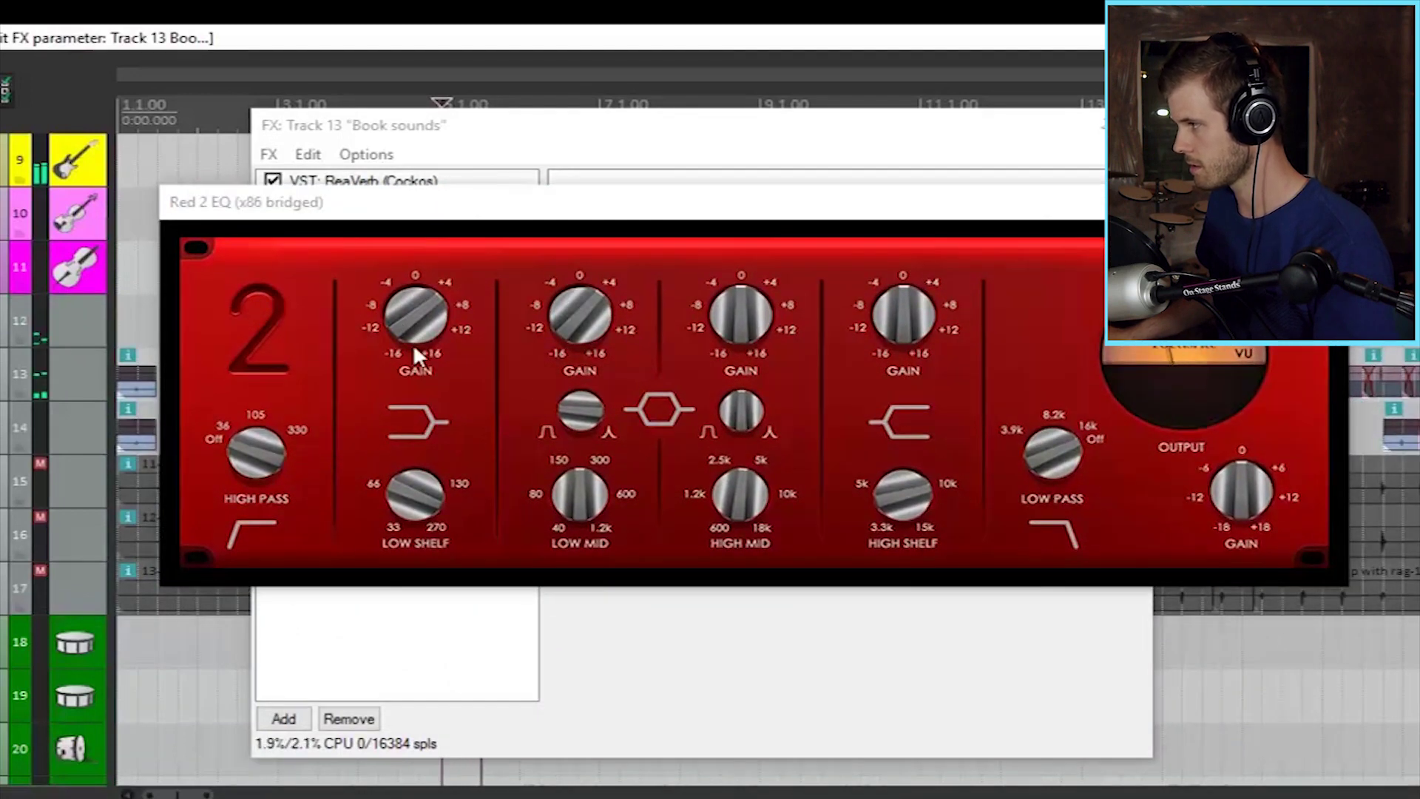
click(397, 327)
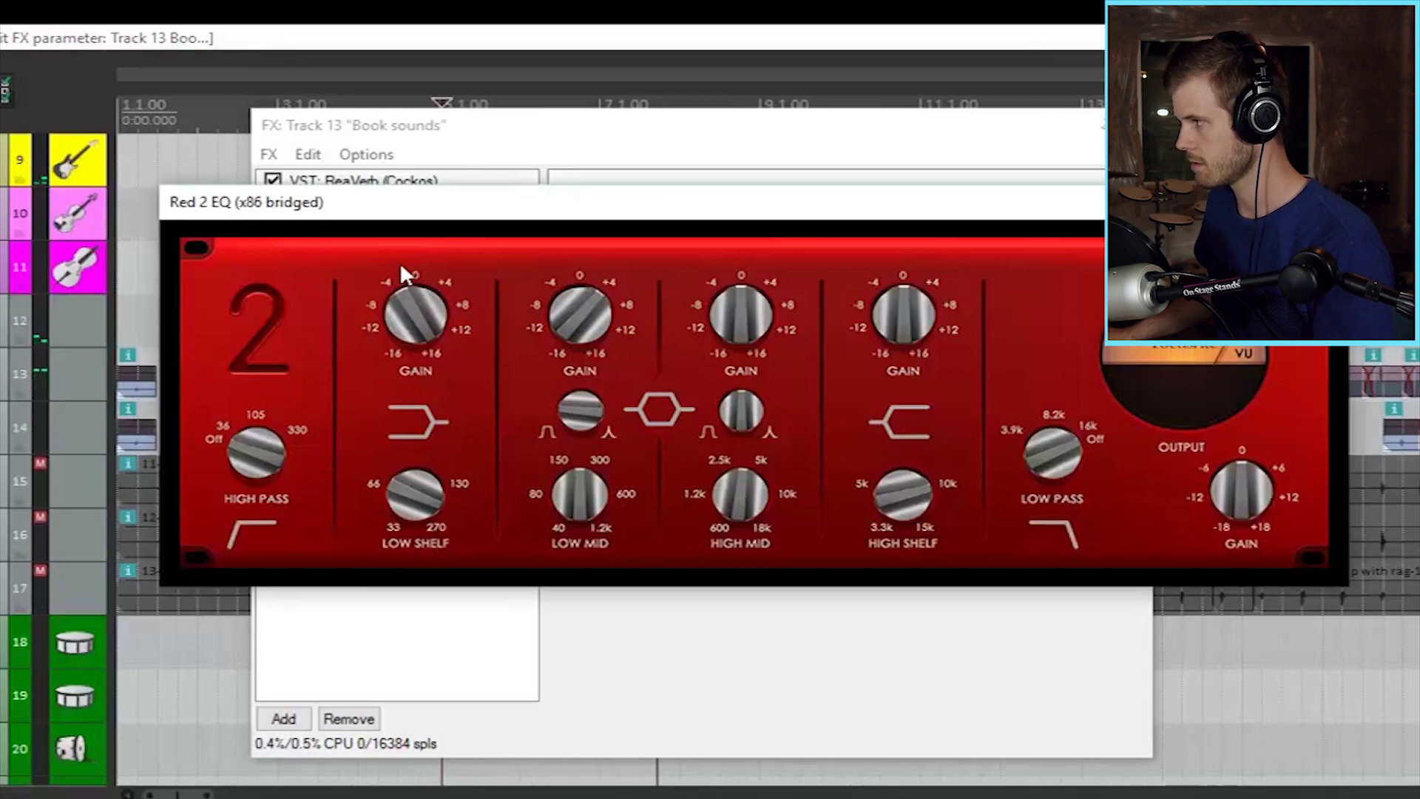
drag(401, 262, 460, 403)
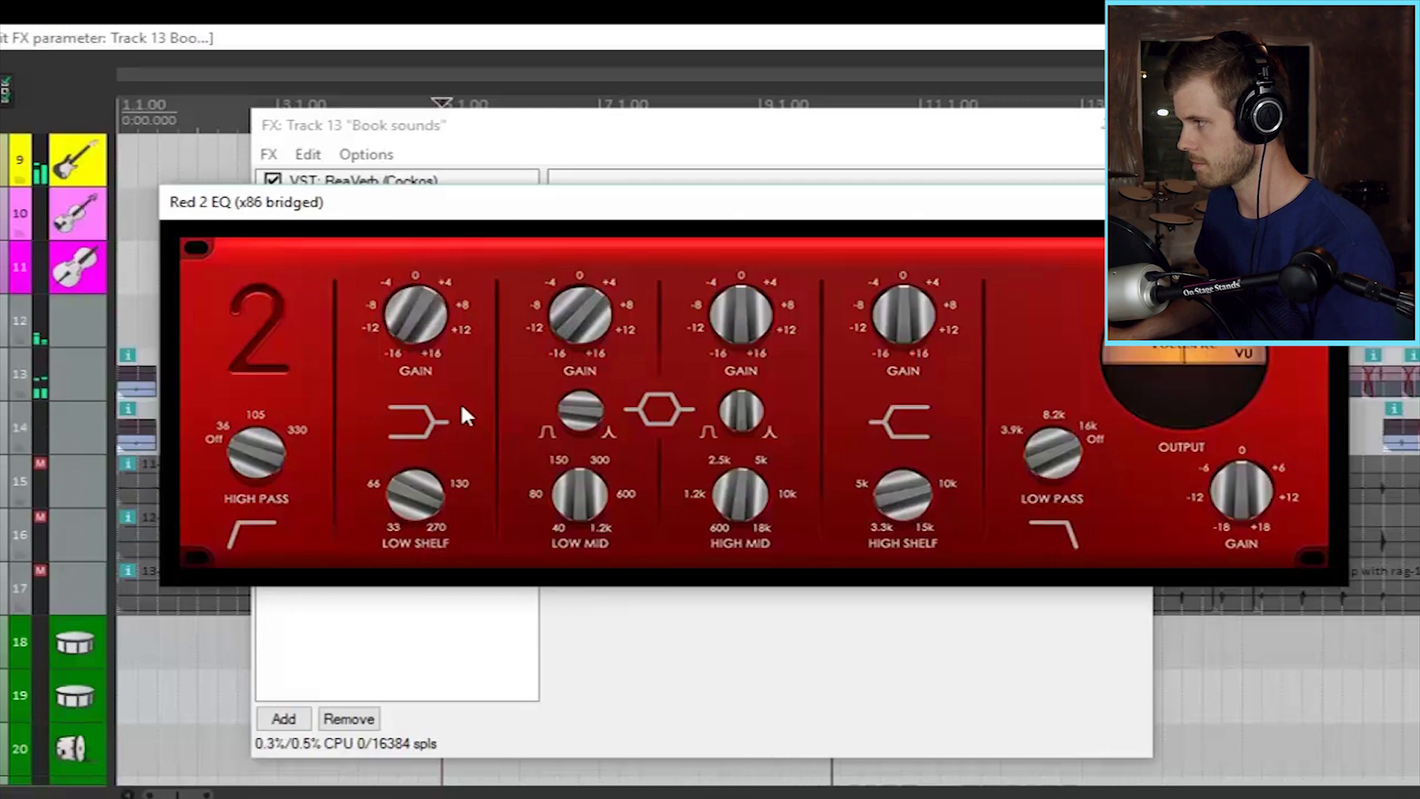
drag(460, 402, 454, 317)
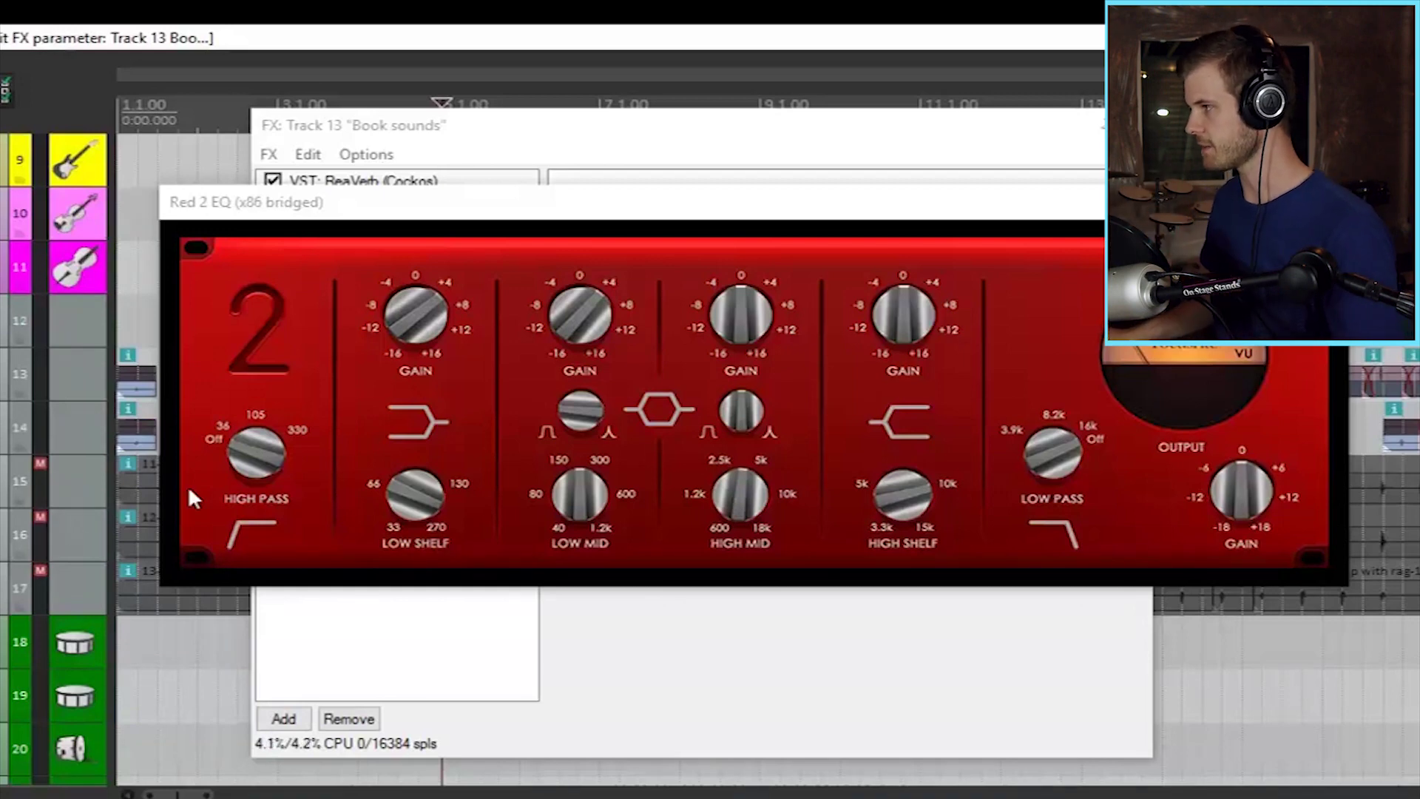
click(406, 326)
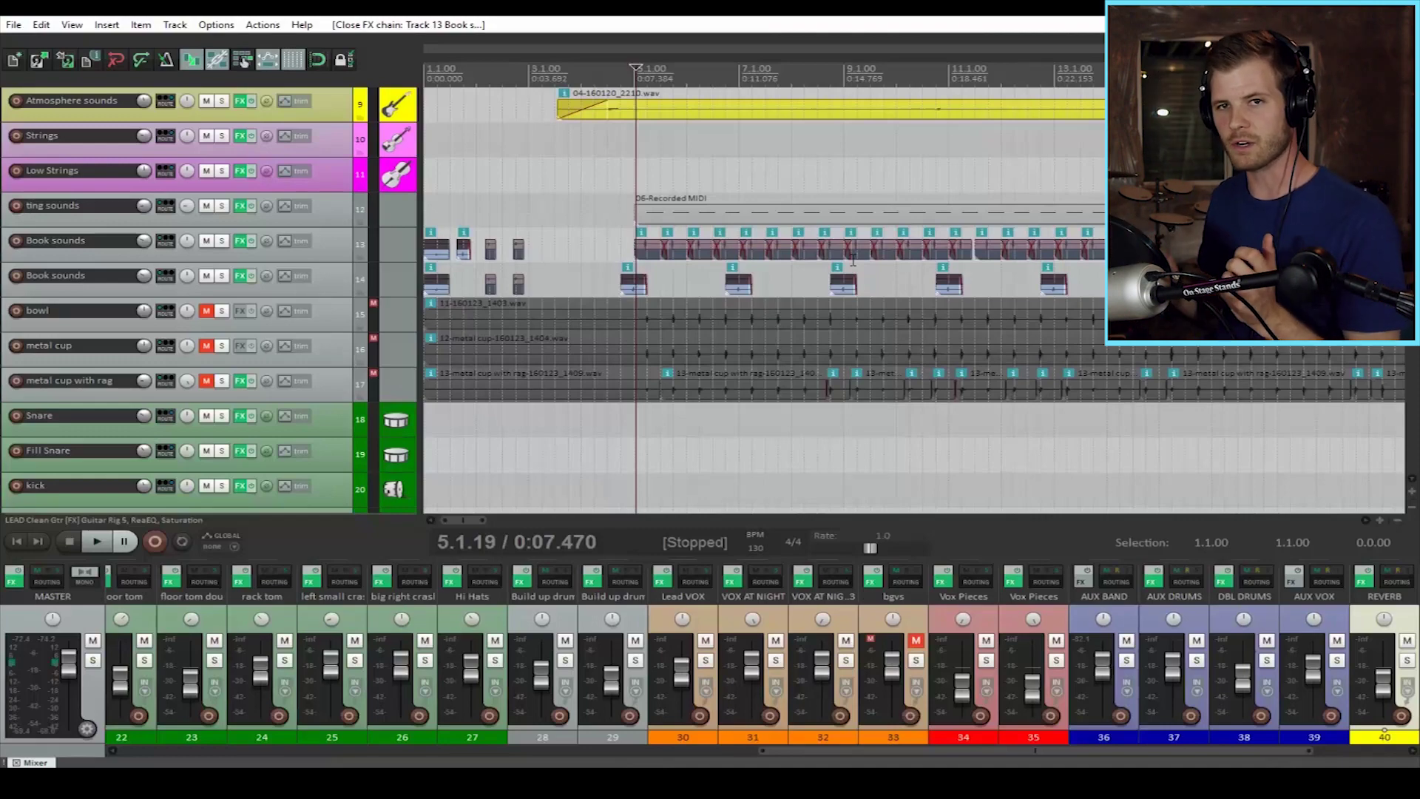
Step: Place the edit cursor at 3:27.116, mute the tambo track and start playback
scroll(853, 261, down, 5)
scroll(295, 282, down, 10)
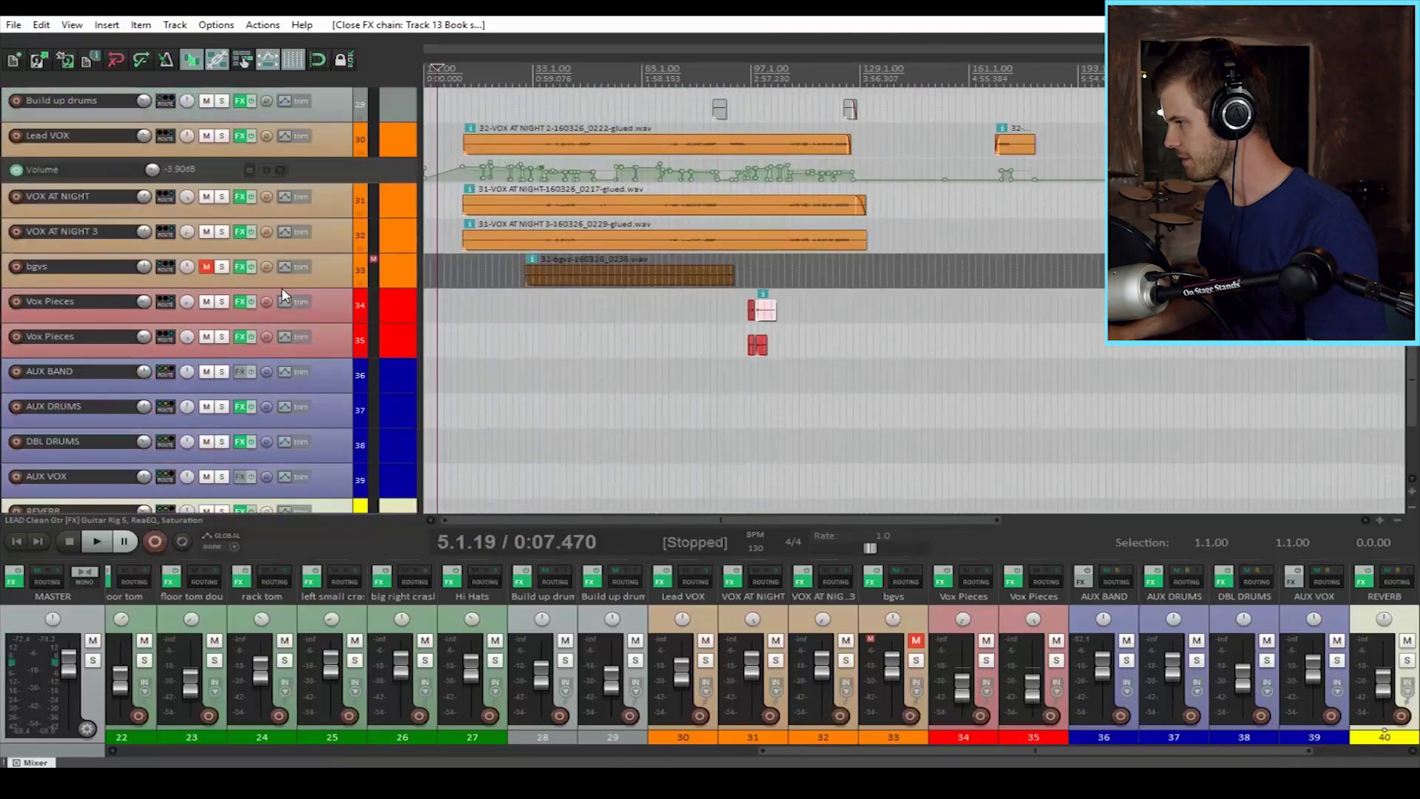
scroll(284, 296, down, 5)
click(807, 70)
scroll(807, 71, up, 5)
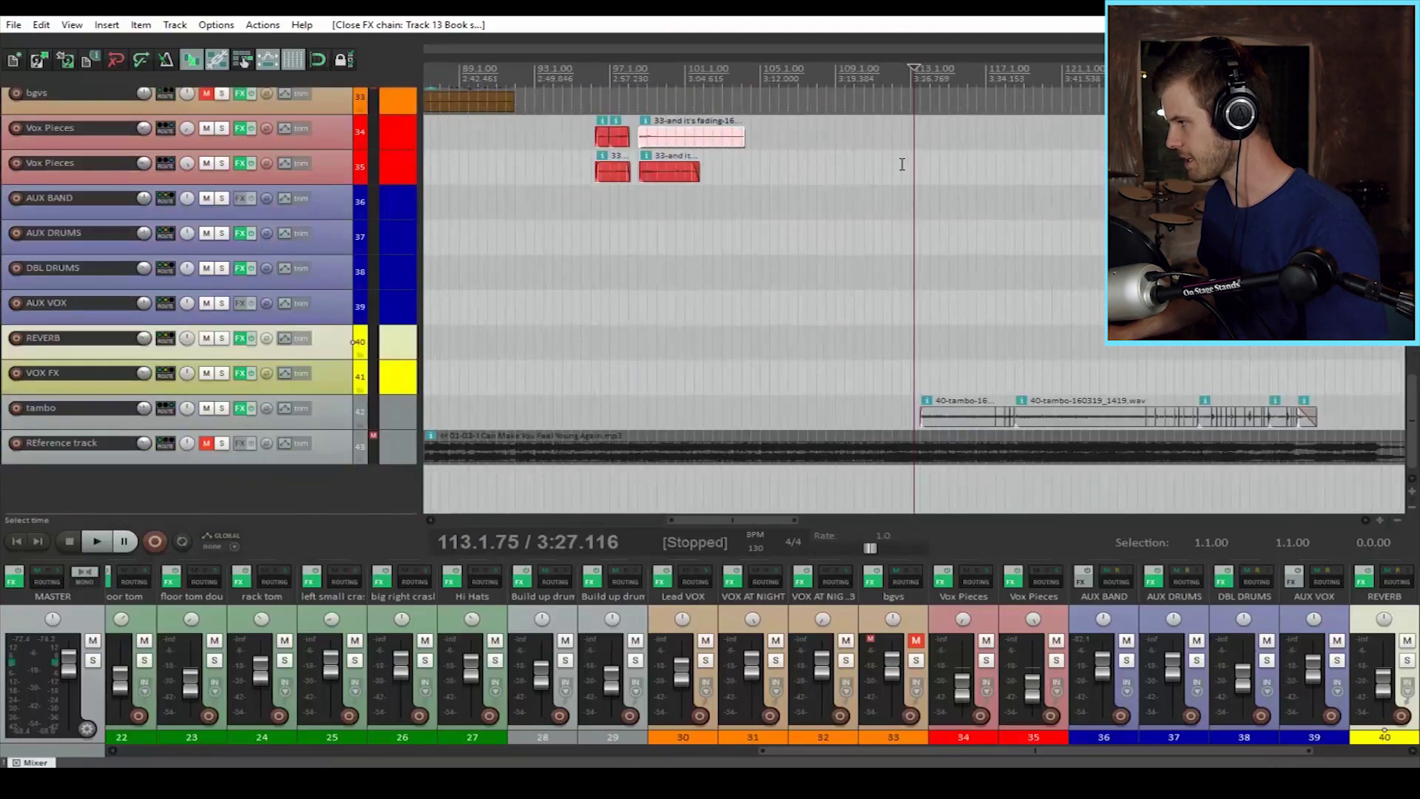
click(207, 408)
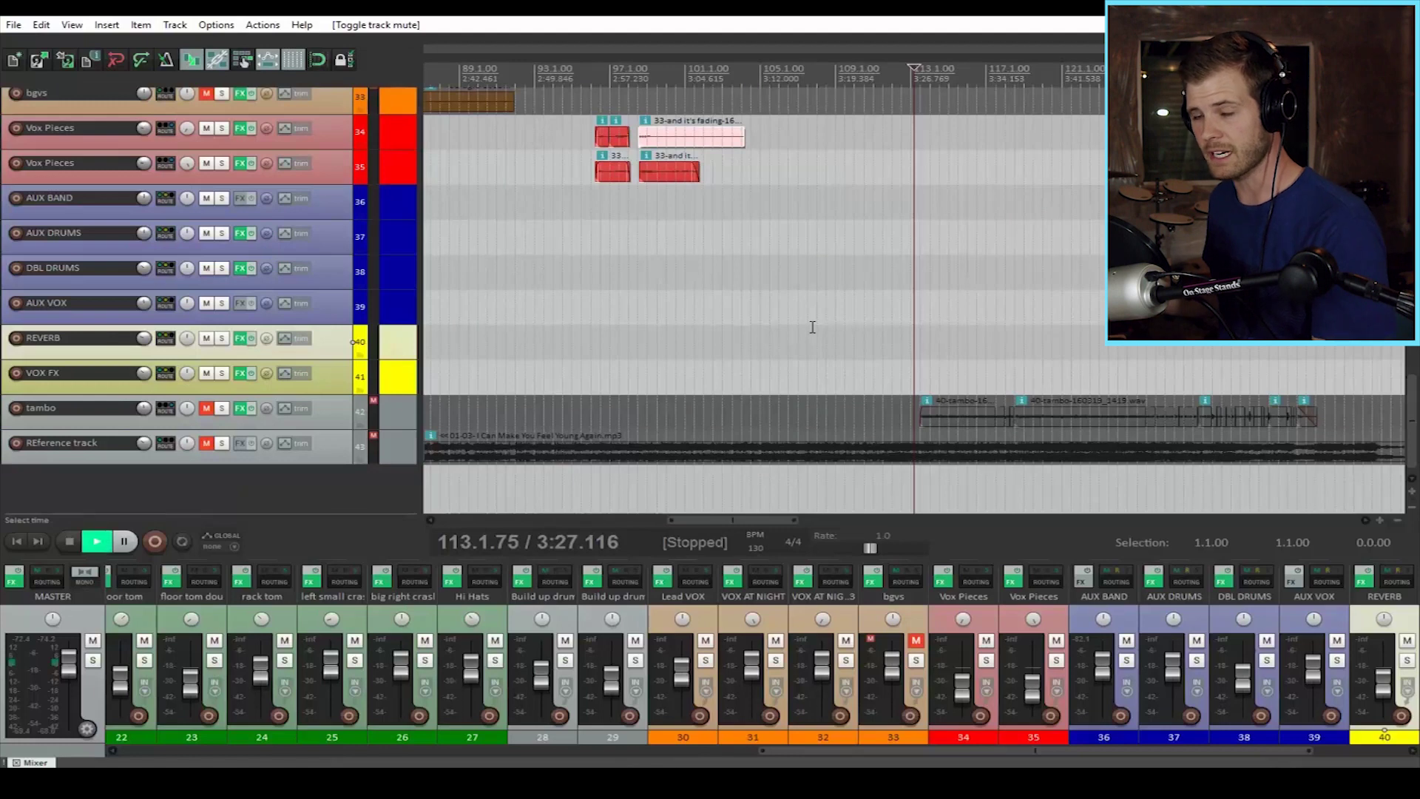
key(space)
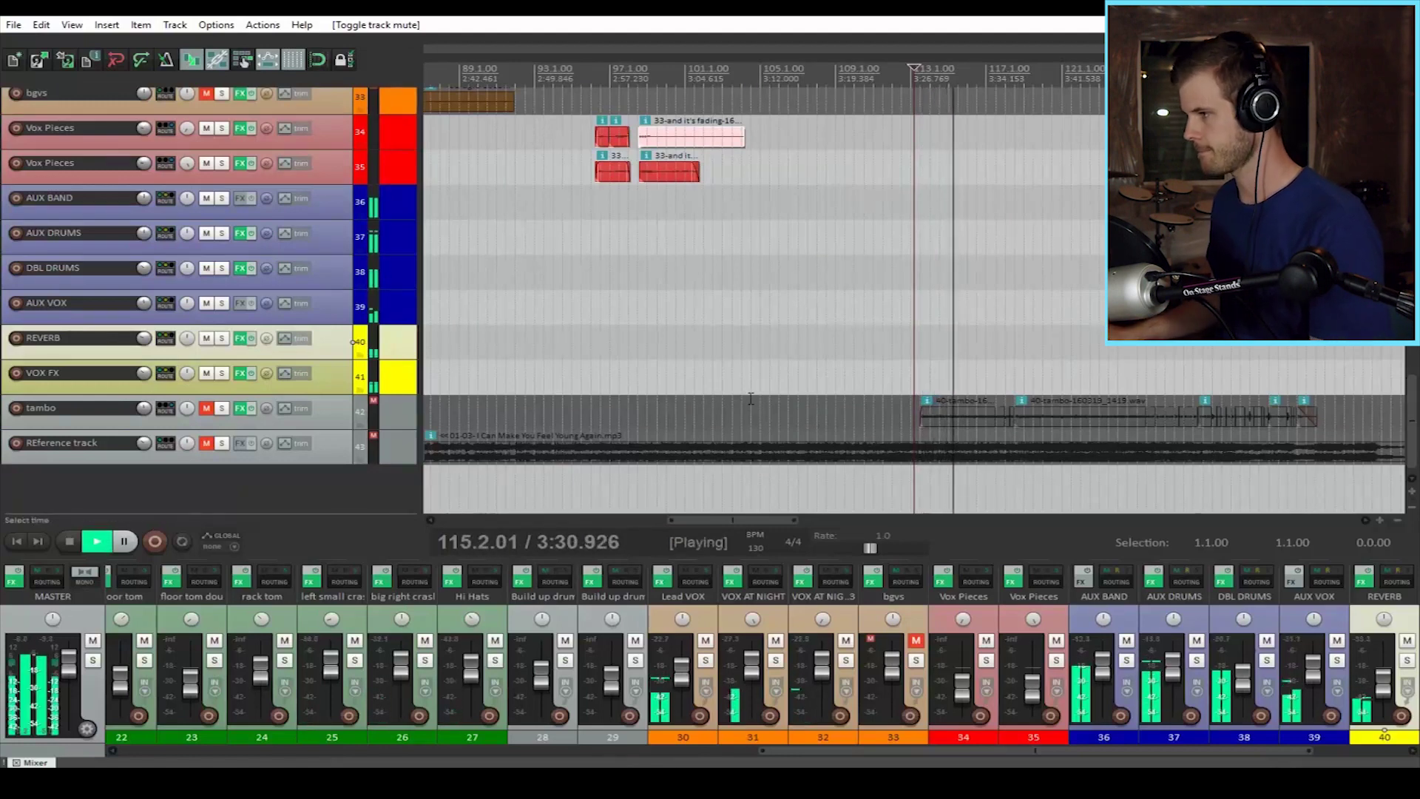
Step: Compare tambo unmuted and soloed, stop, and open its effects chain from 3:26.282
click(208, 412)
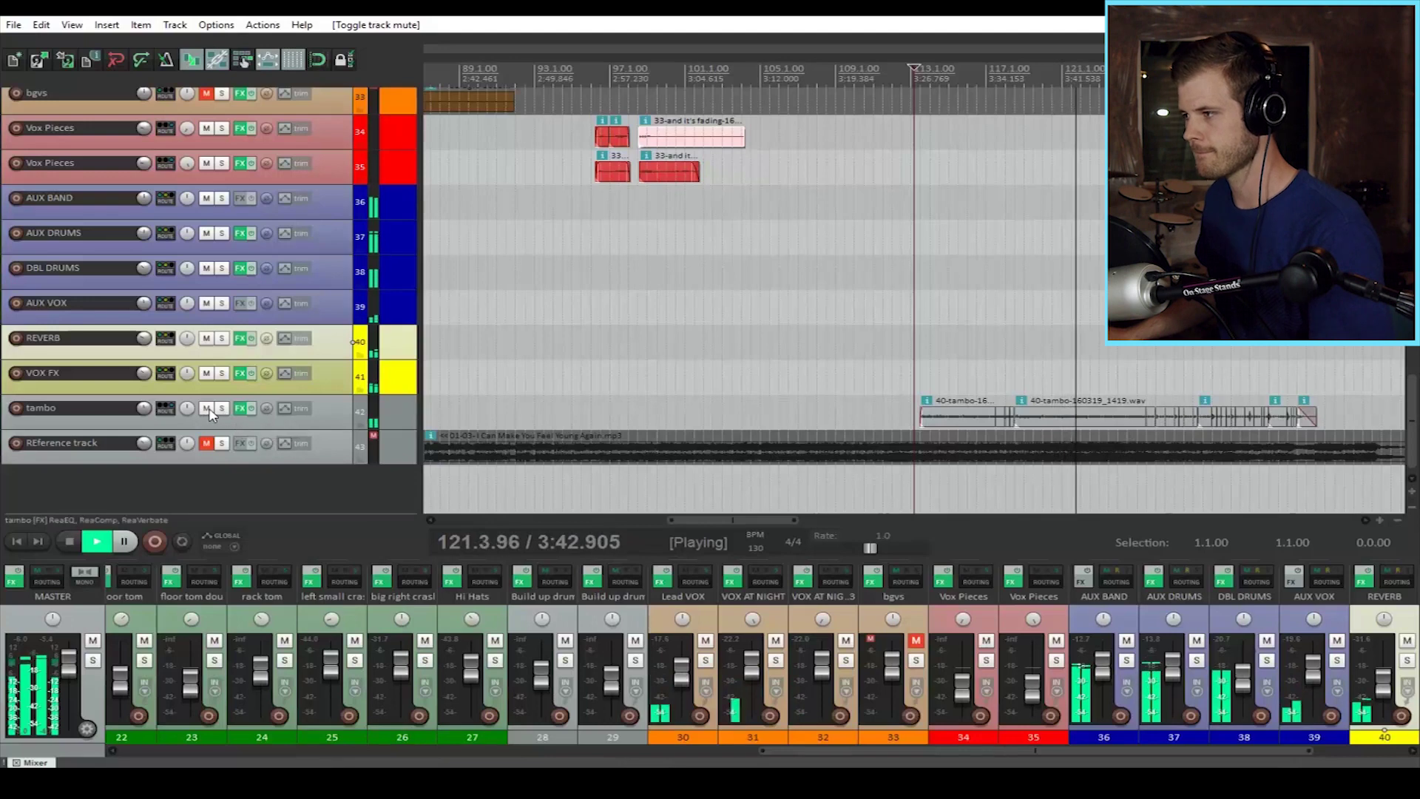
click(222, 410)
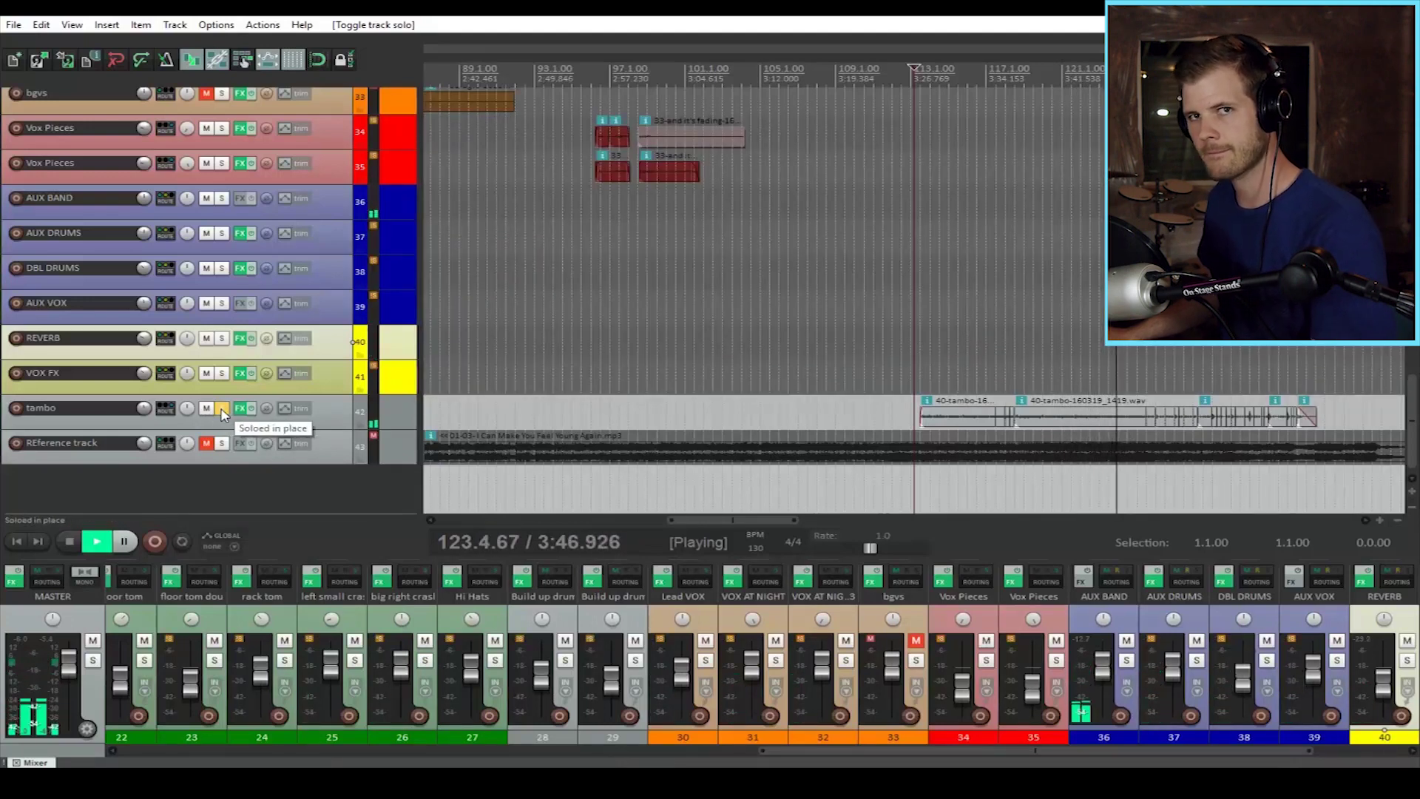
click(222, 410)
key(space)
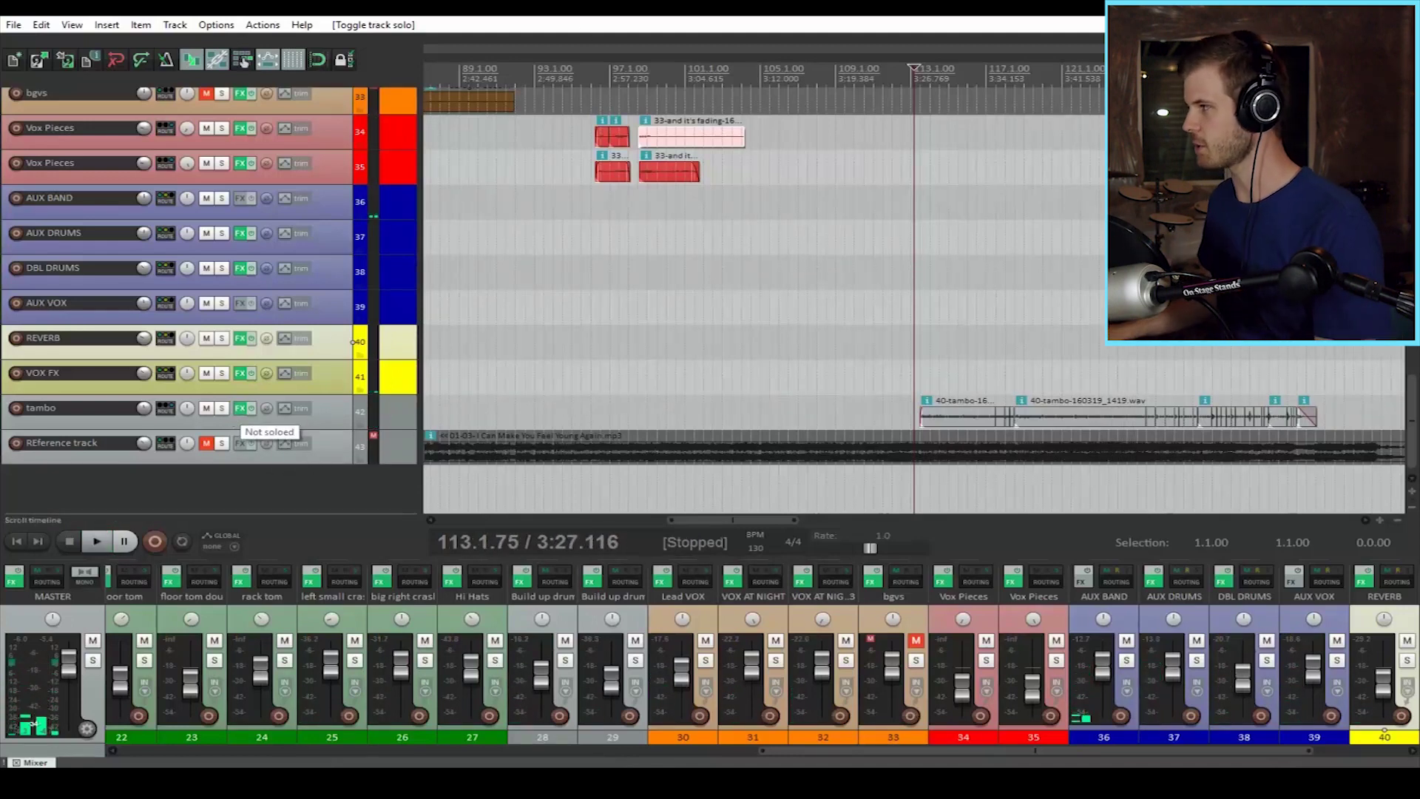
click(907, 77)
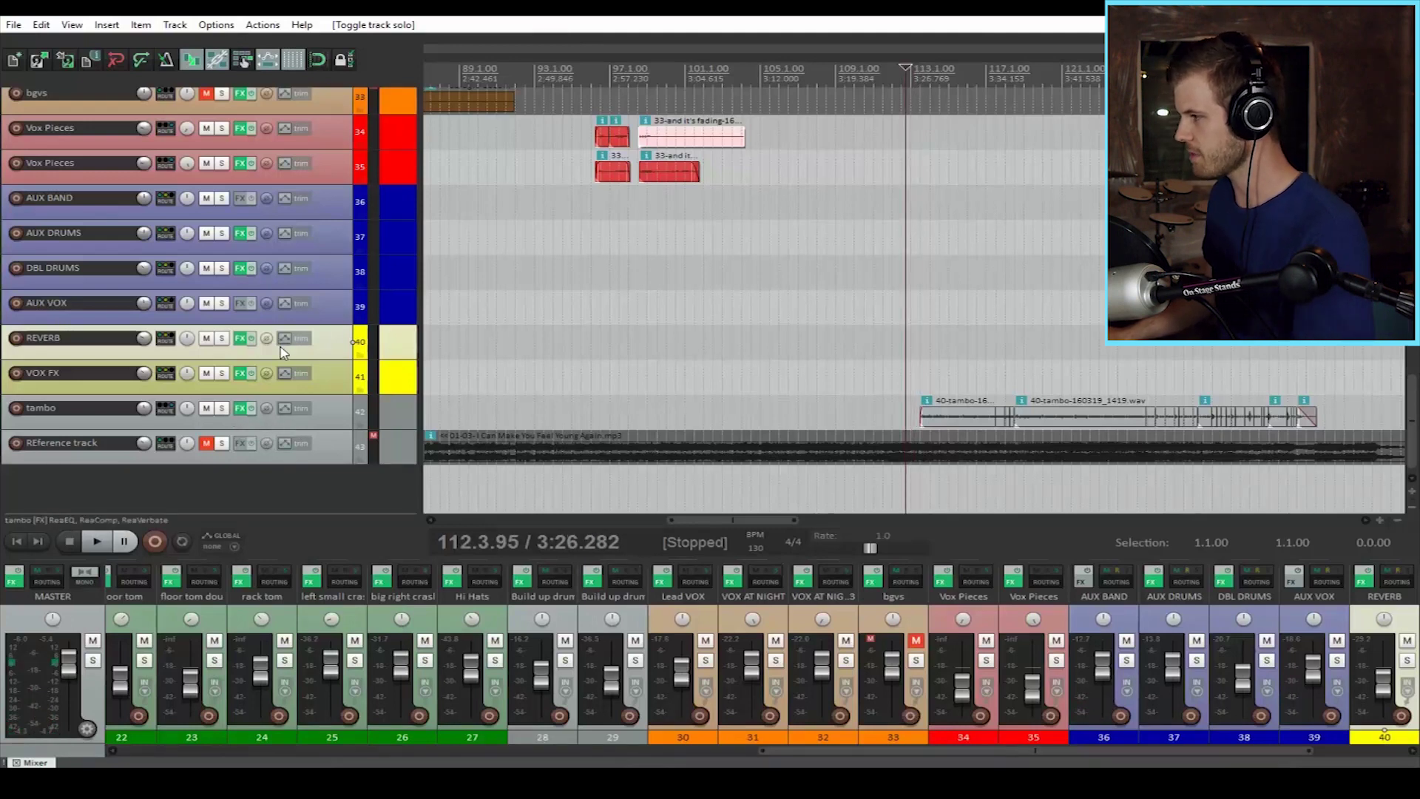
click(241, 407)
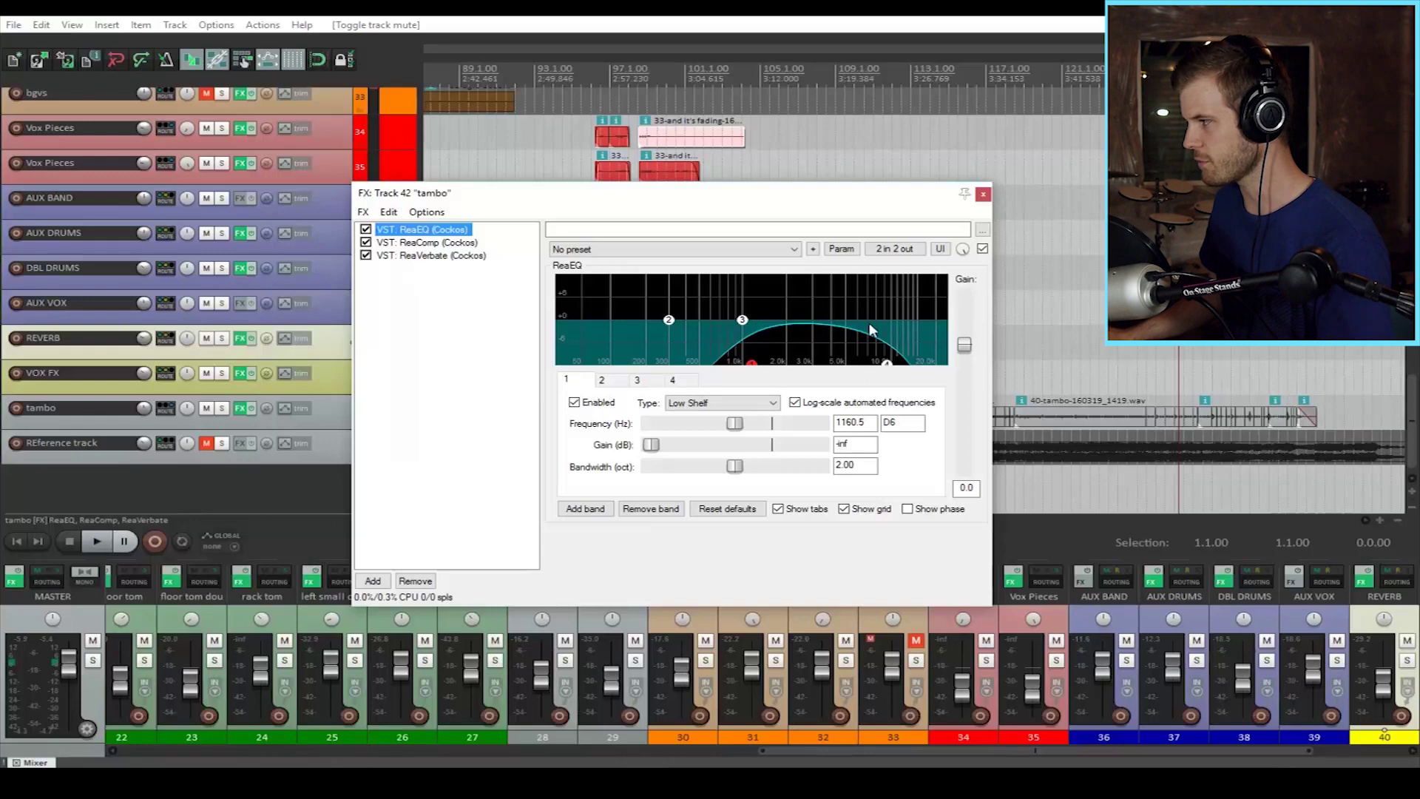
Step: Review the tambo ReaVerbate and ReaComp settings, then close the tambo effects chain
click(412, 256)
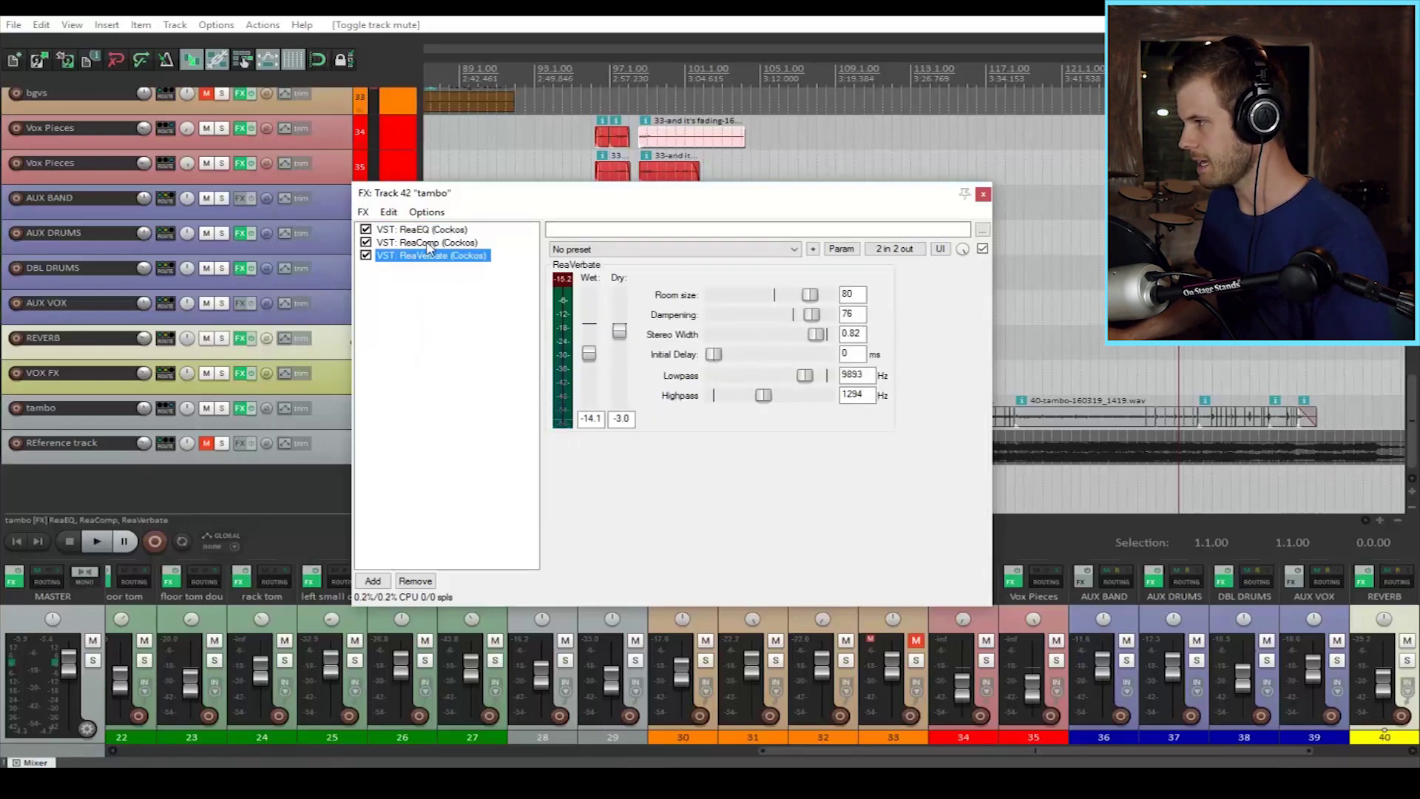
key(Up)
key(Down)
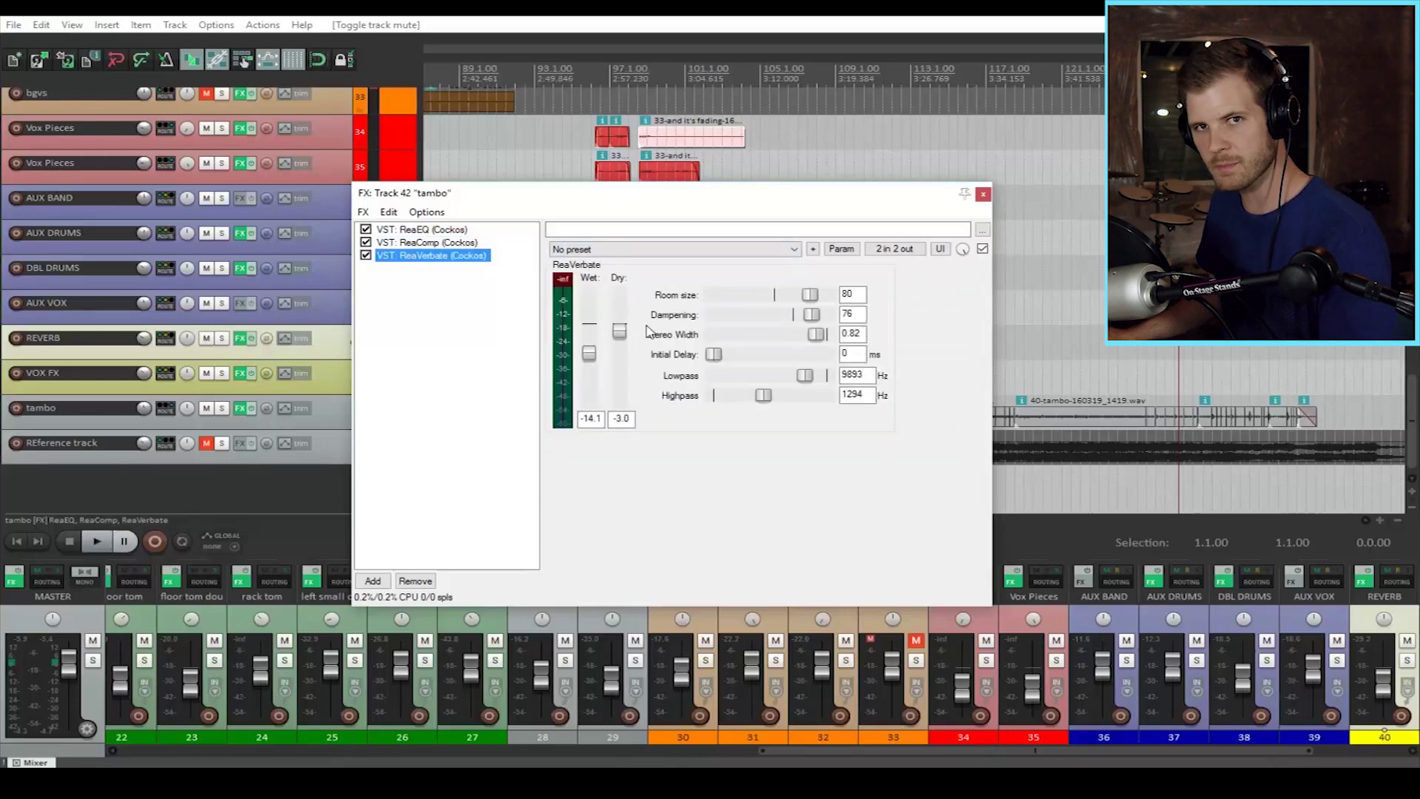
click(983, 194)
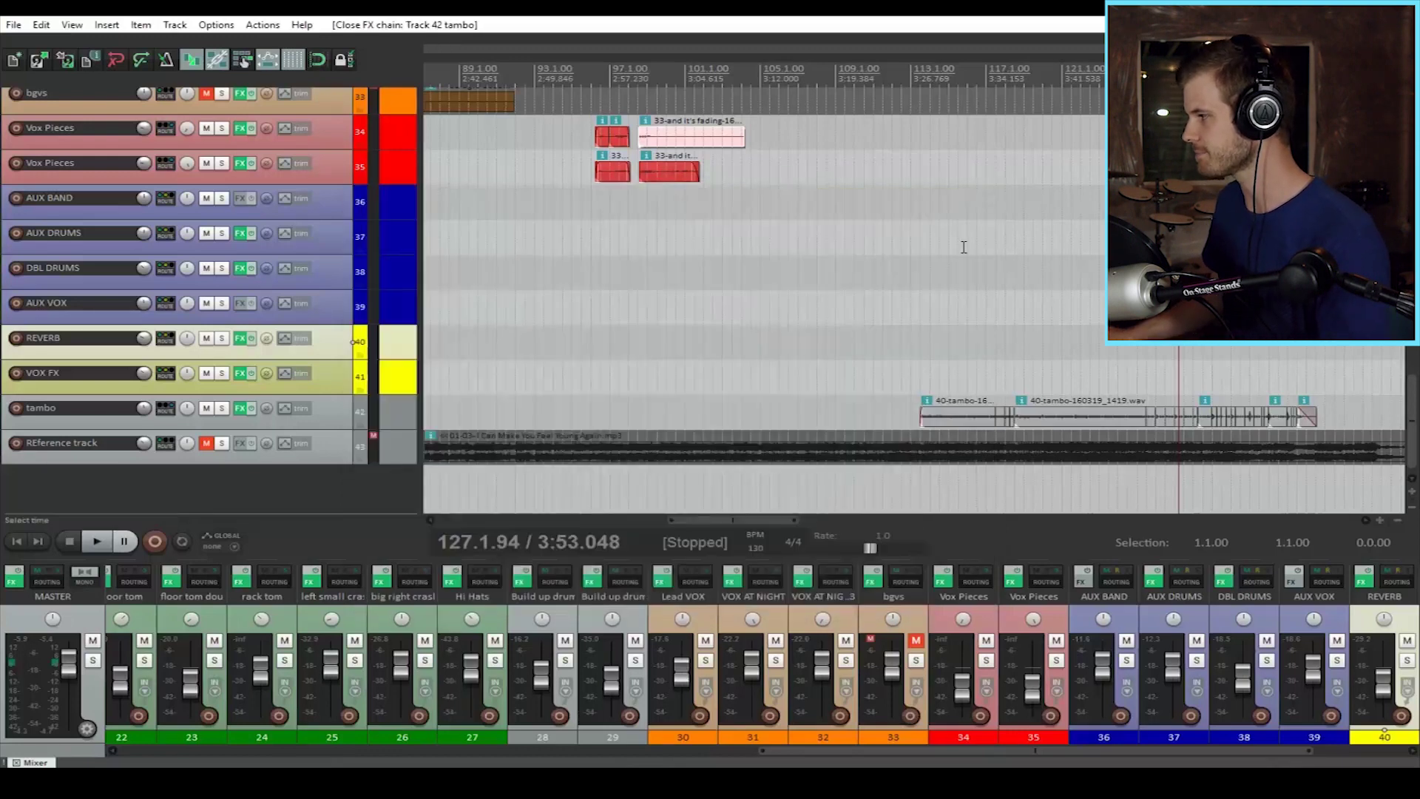
scroll(964, 248, down, 3)
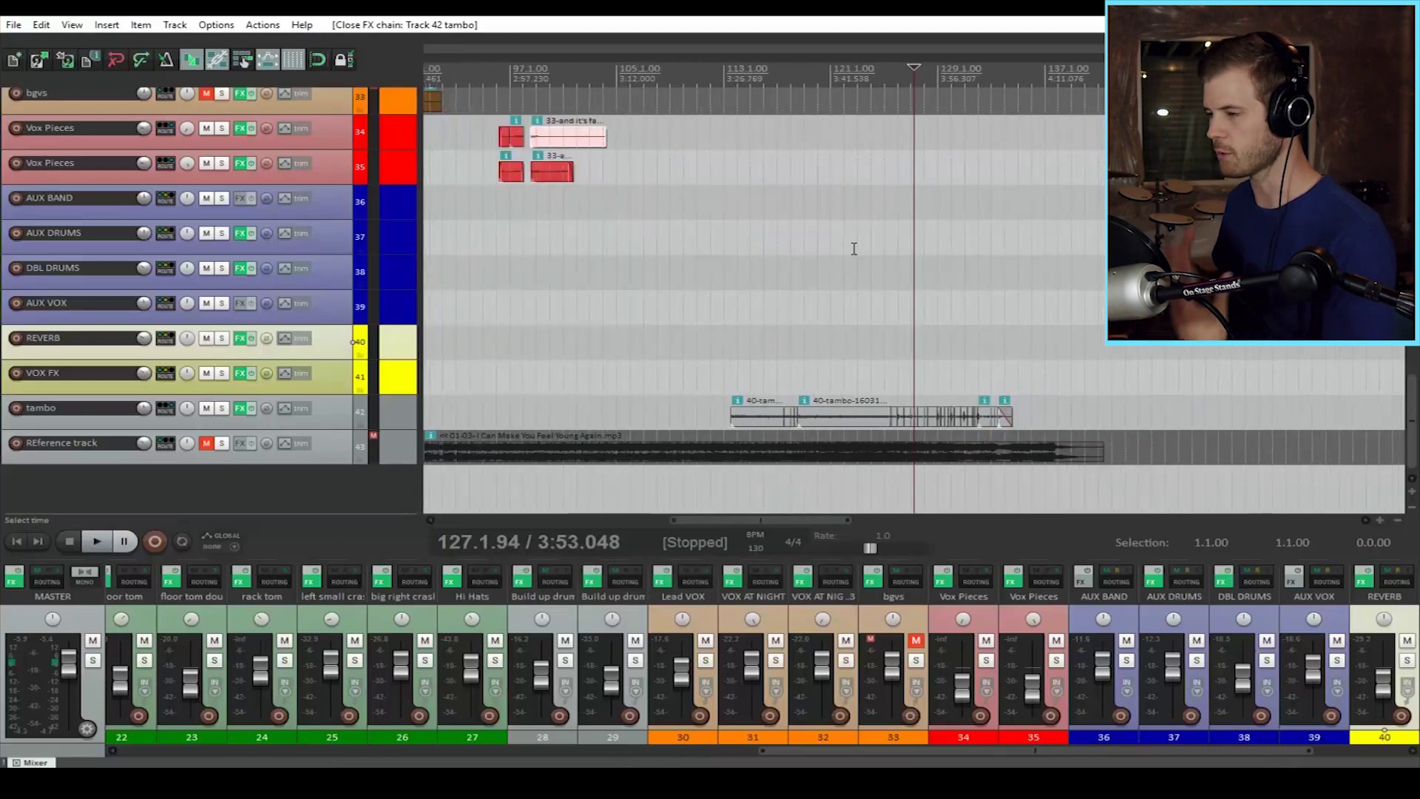
Step: Zoom out the arrange view and place the edit cursor at 0:30.544
scroll(854, 249, down, 2)
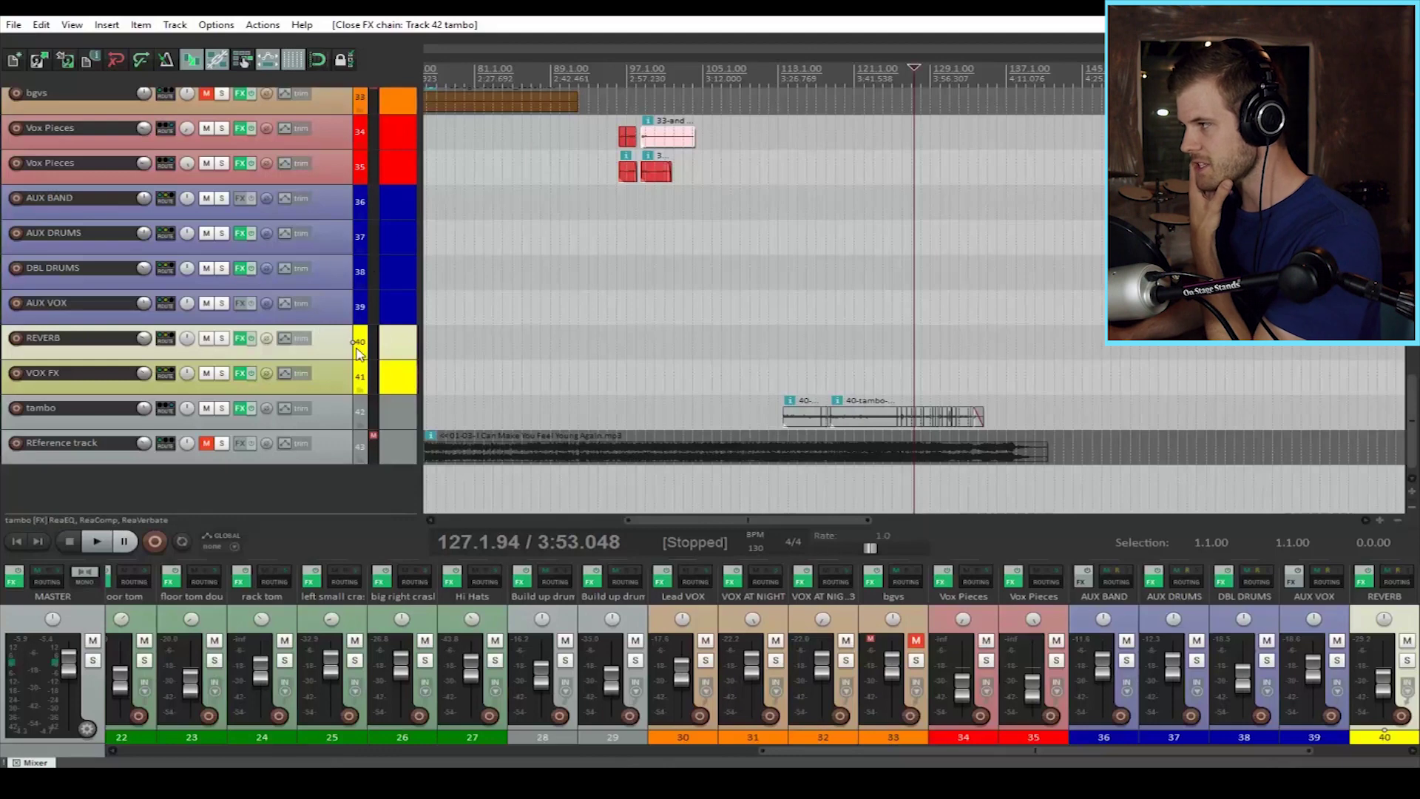
scroll(703, 364, down, 3)
click(533, 312)
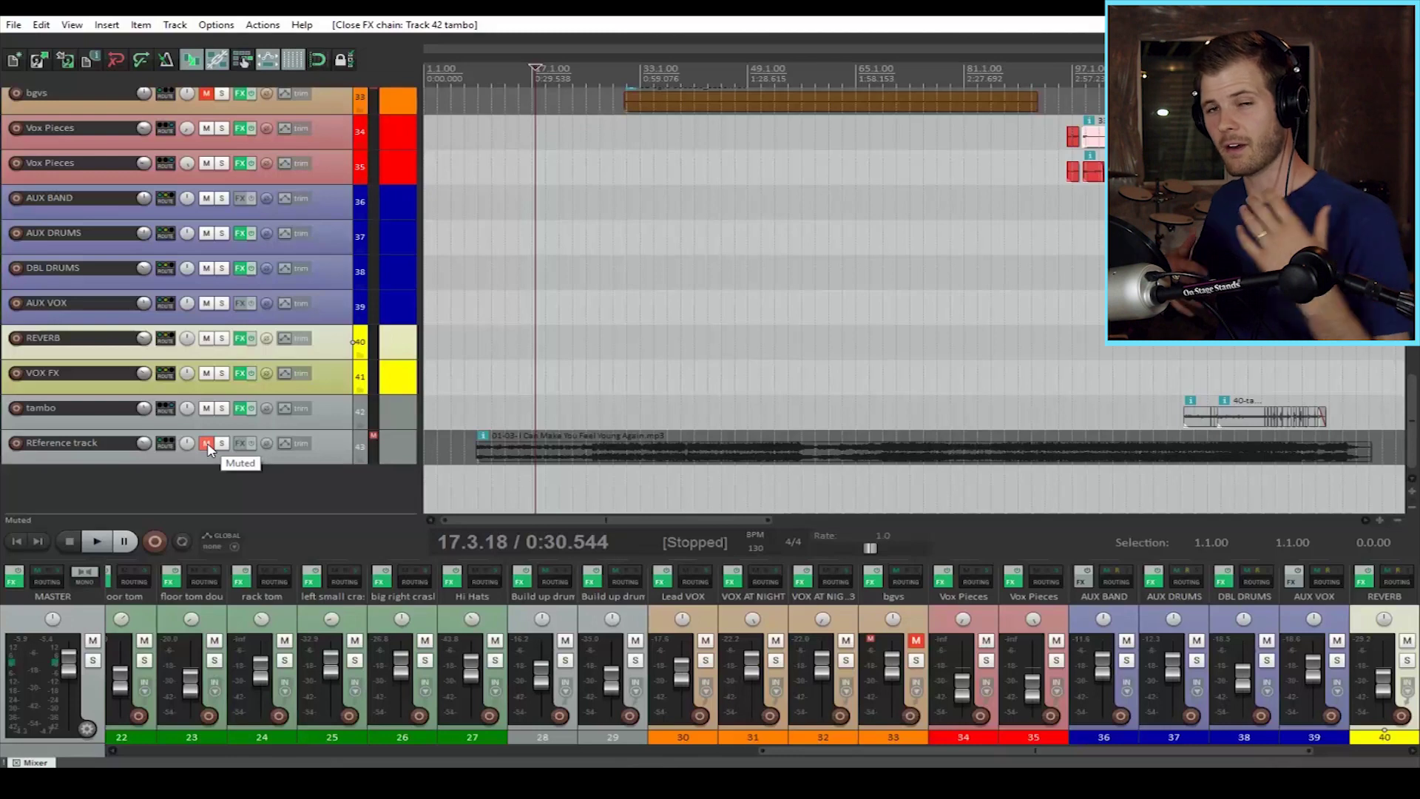
Step: Play the unmuted, soloed Reference track with Master FX bypassed, skipping ahead to about 3:15
click(207, 446)
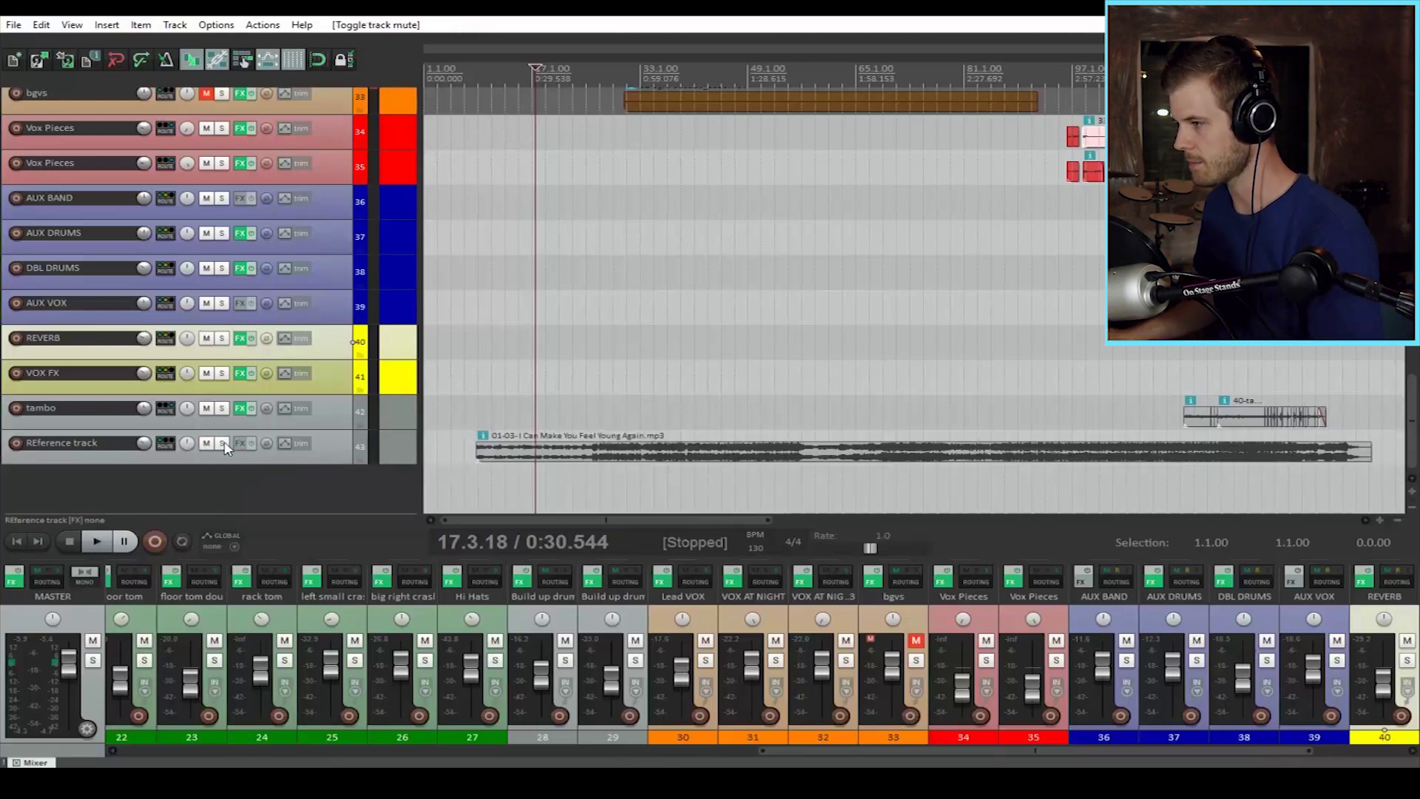
click(223, 444)
click(14, 576)
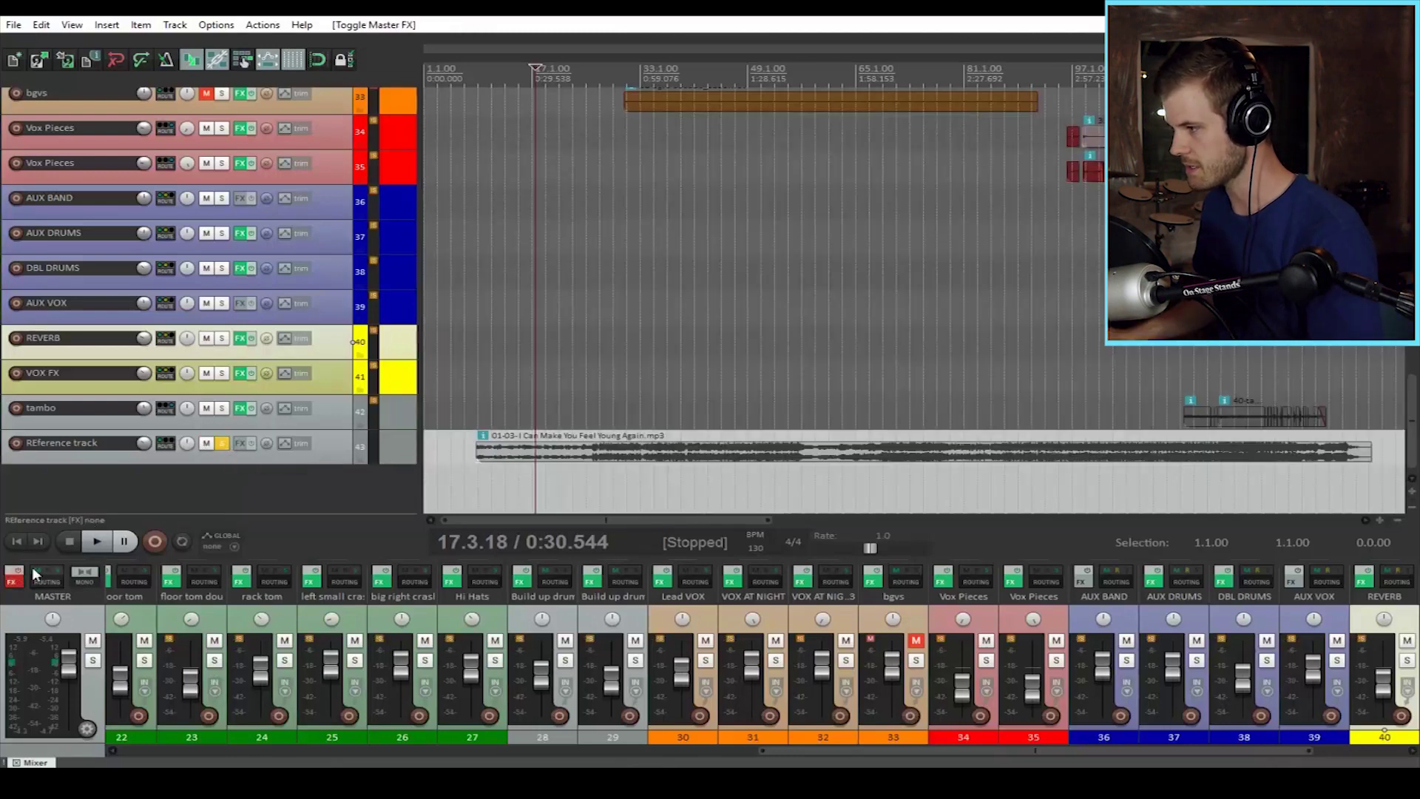
key(space)
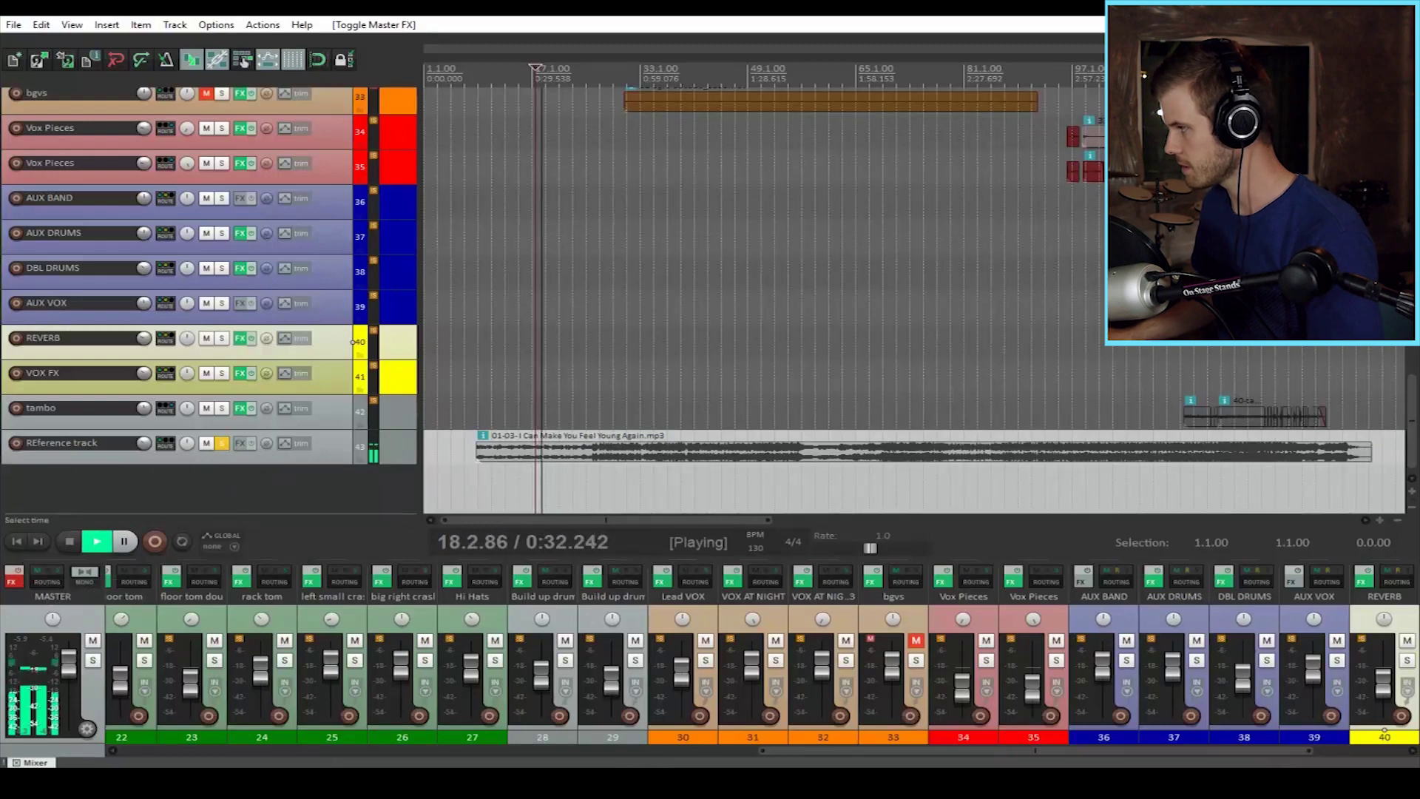
key(Right)
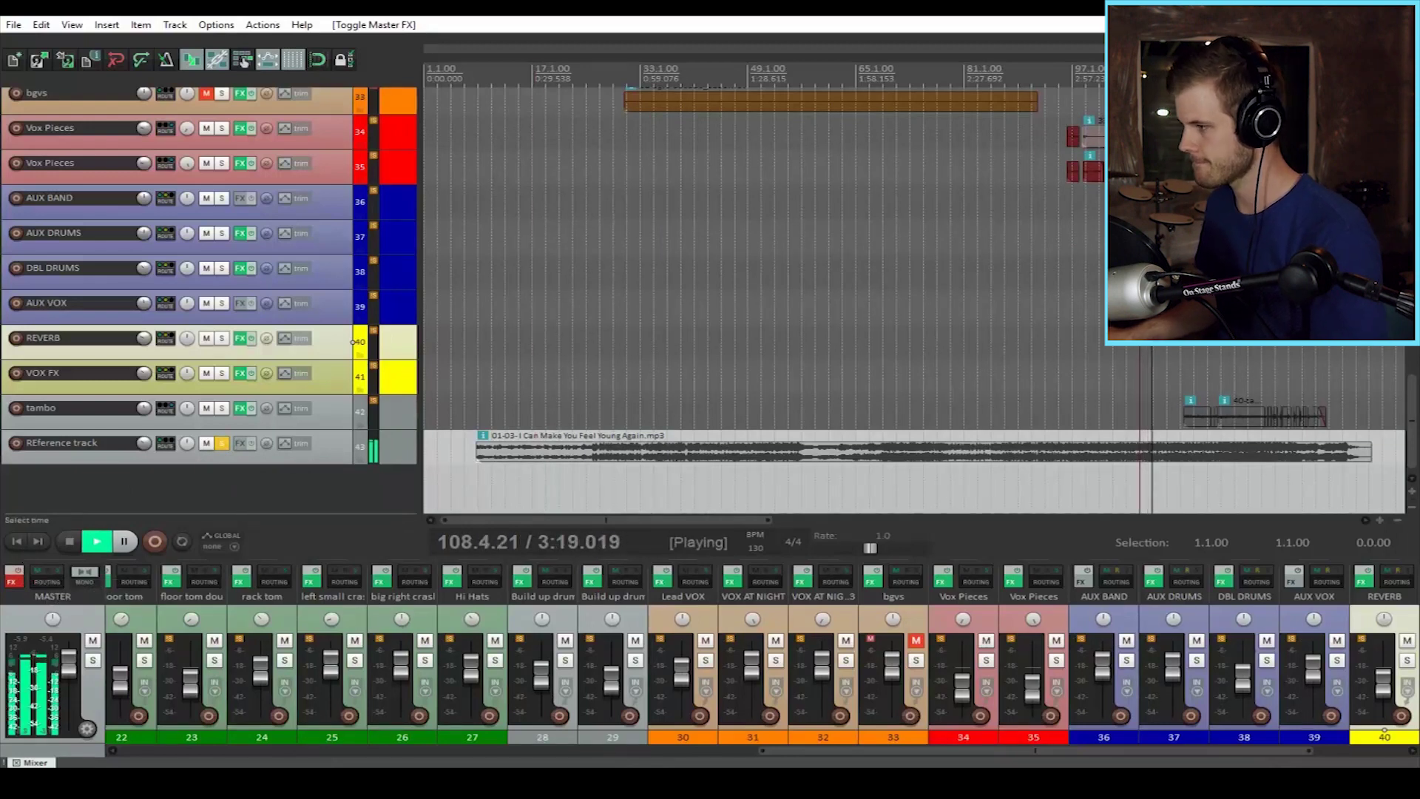
key(space)
Step: Unsolo and mute the Reference track, re-enable Master FX, and play the mix around 3:40
click(222, 444)
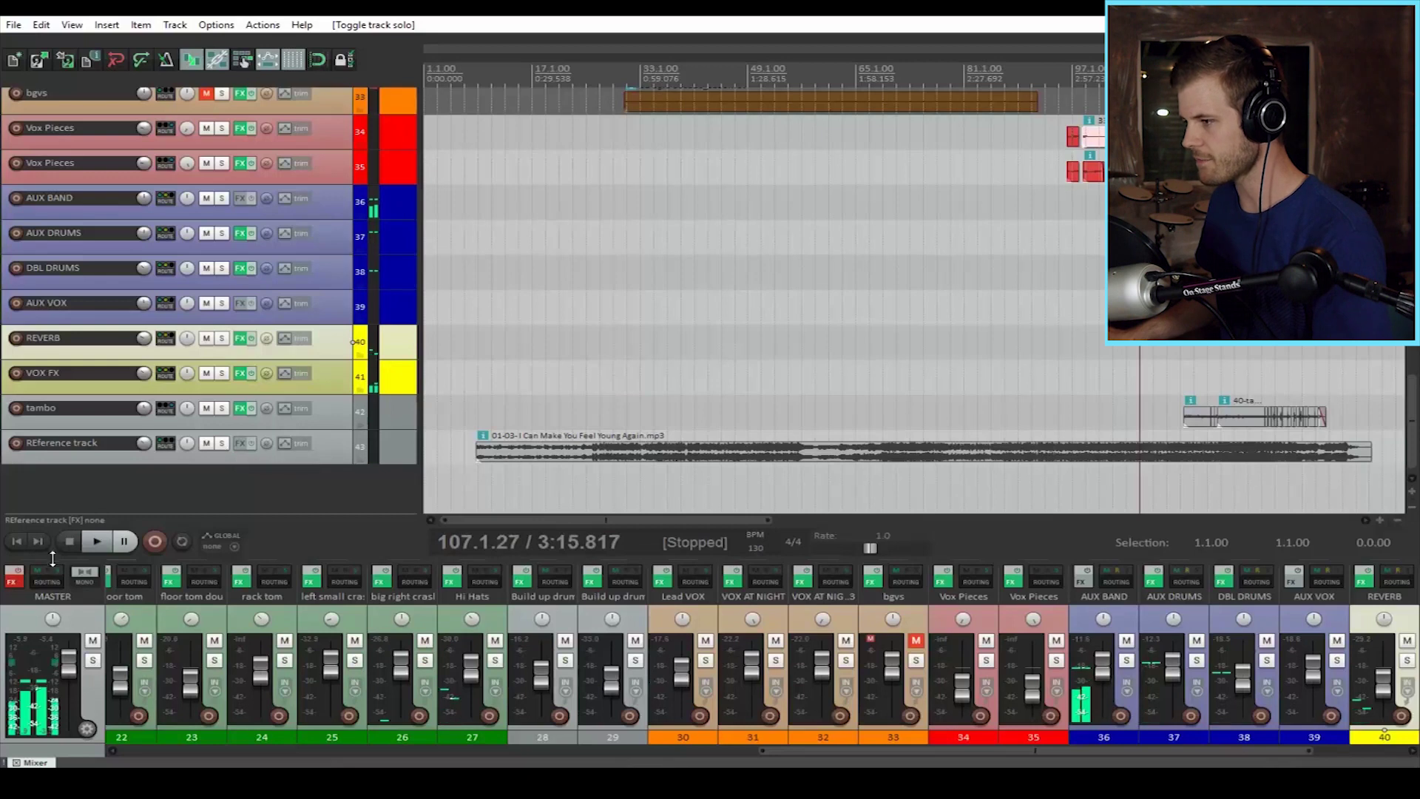
click(11, 578)
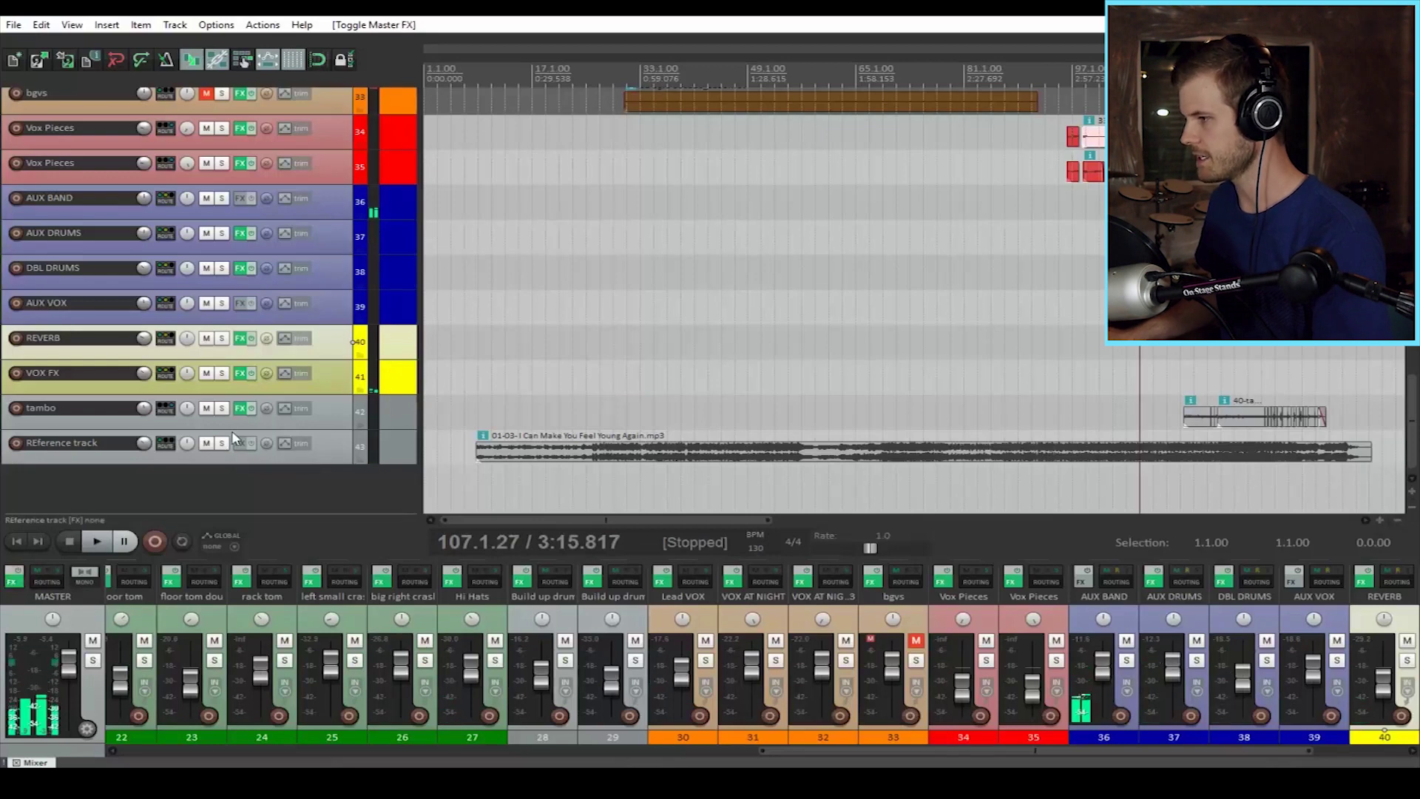
click(206, 443)
key(space)
click(1228, 67)
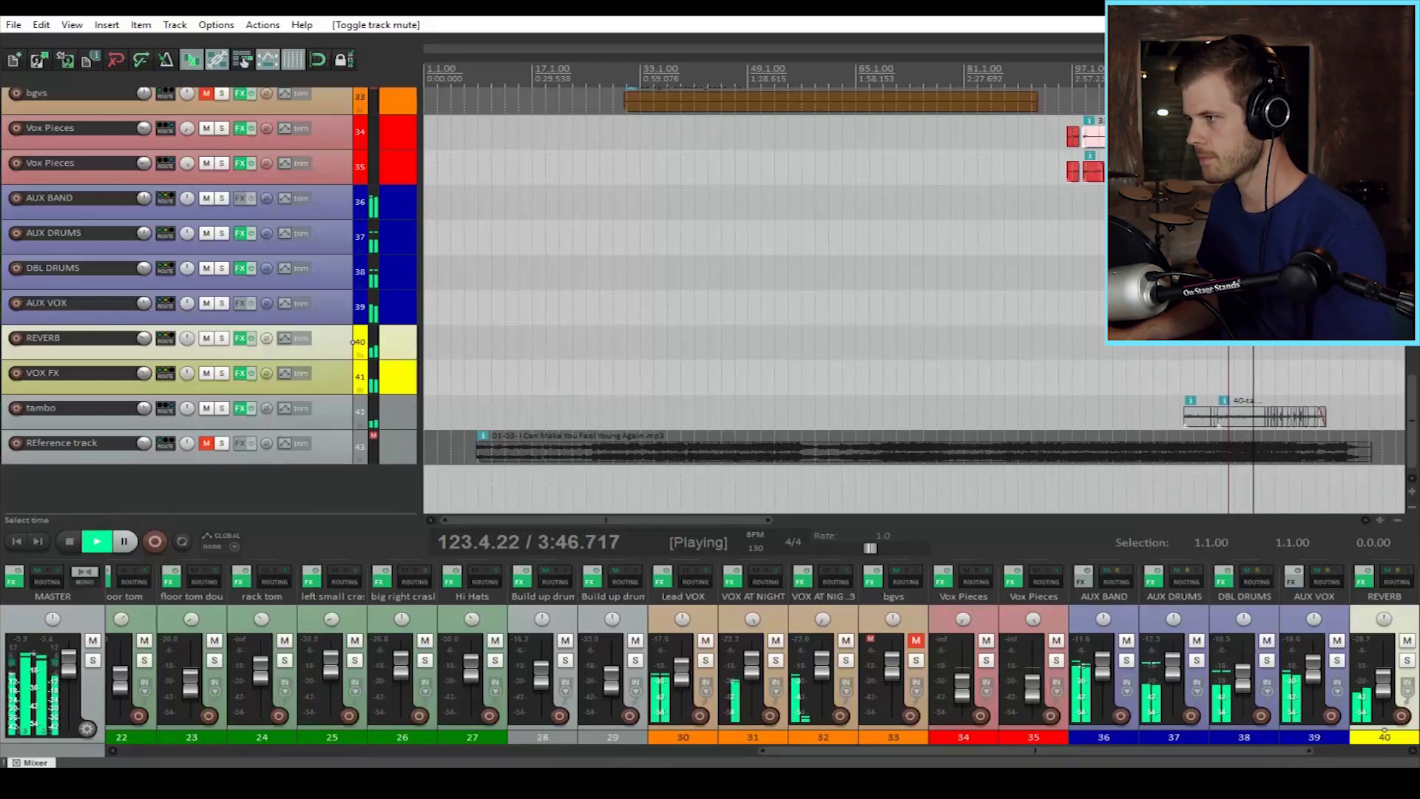
key(space)
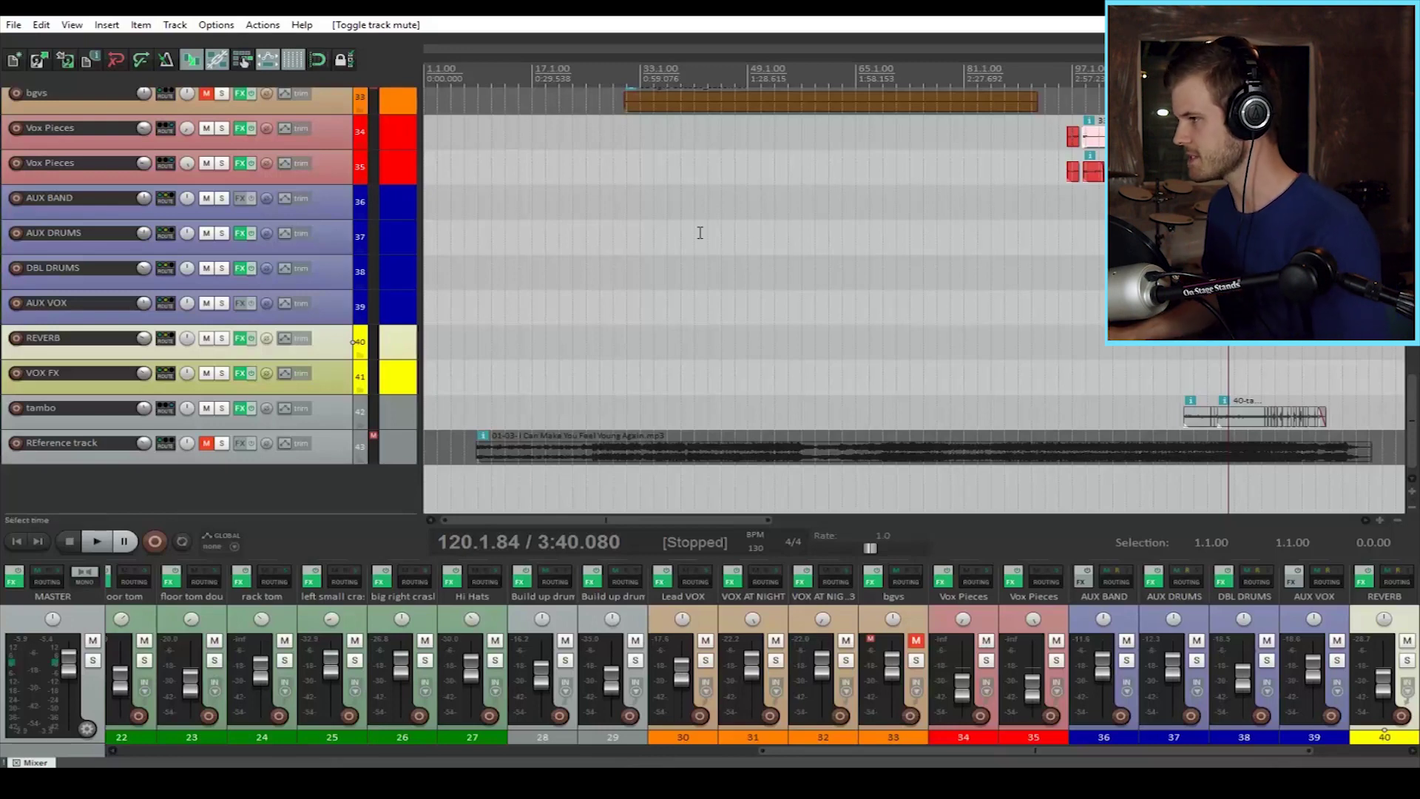
Step: Select the AUX DRUMS bus and open its effects chain
scroll(572, 422, down, 2)
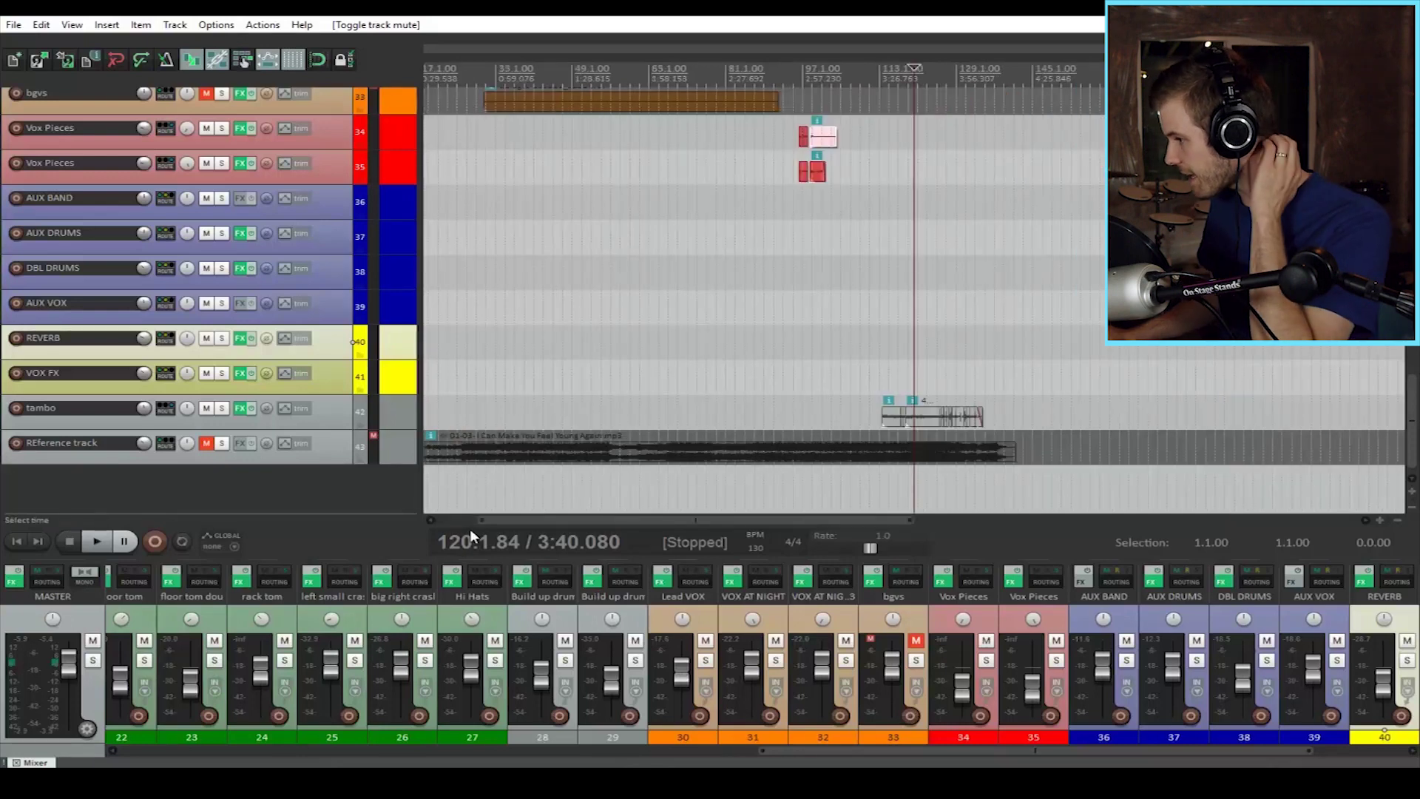
scroll(470, 609, up, 10)
scroll(470, 609, down, 10)
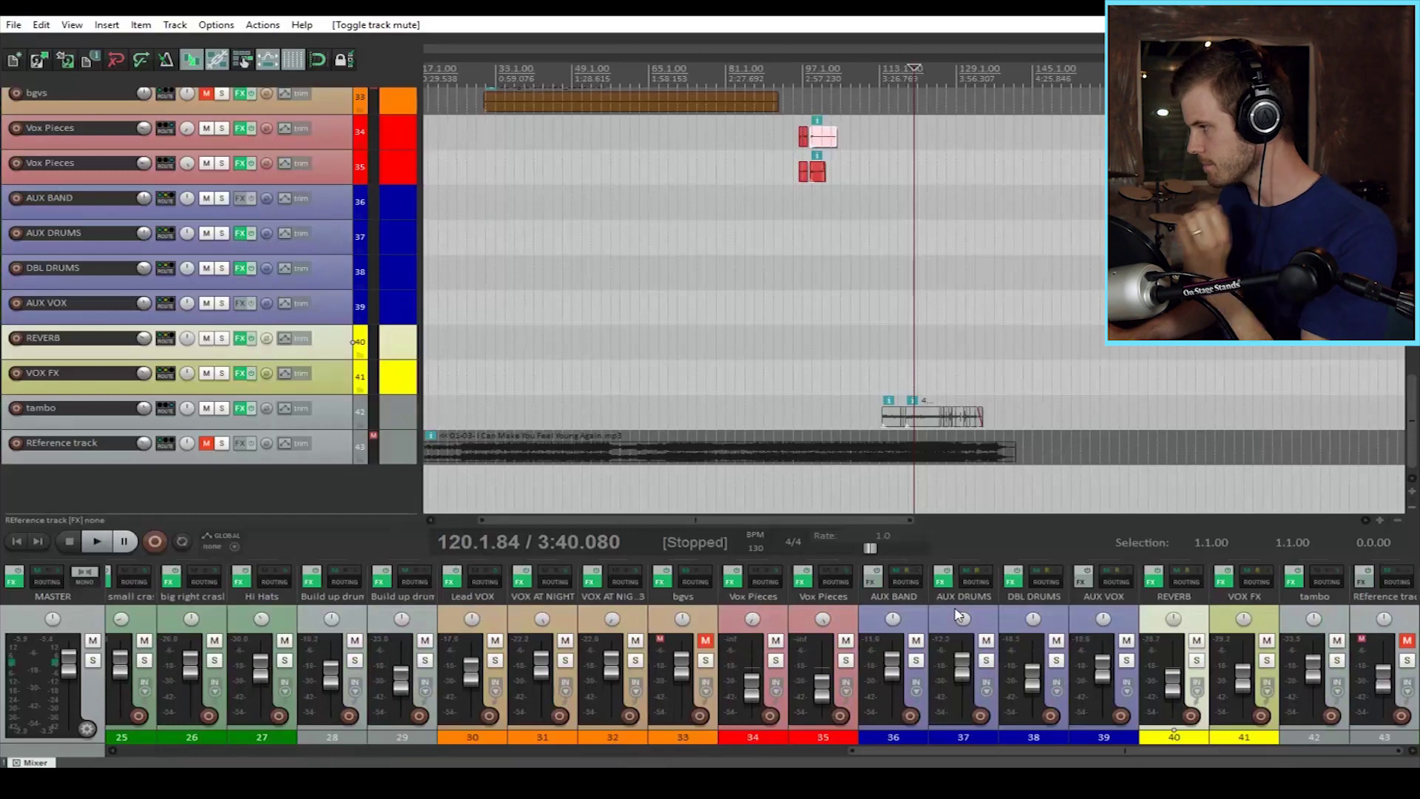
click(980, 623)
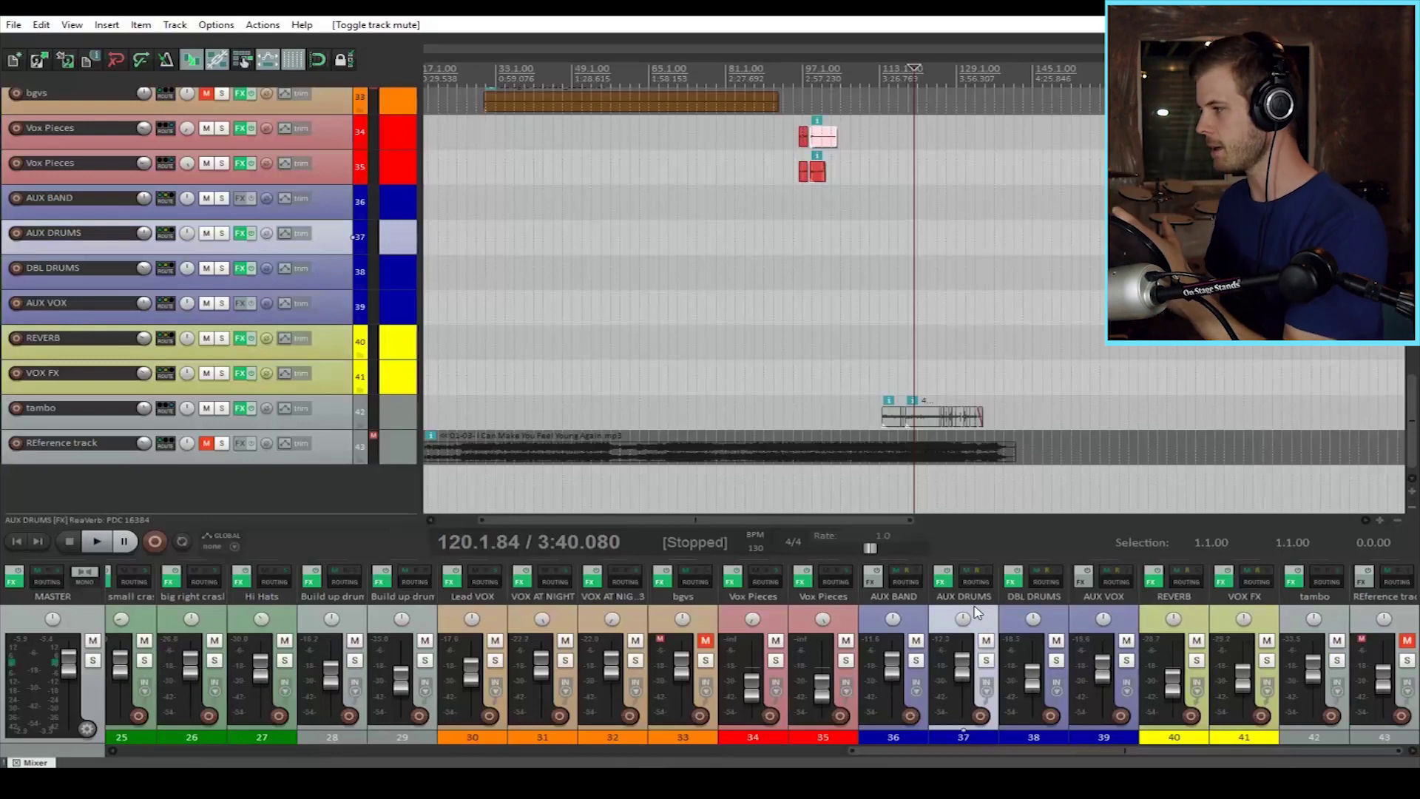
click(943, 577)
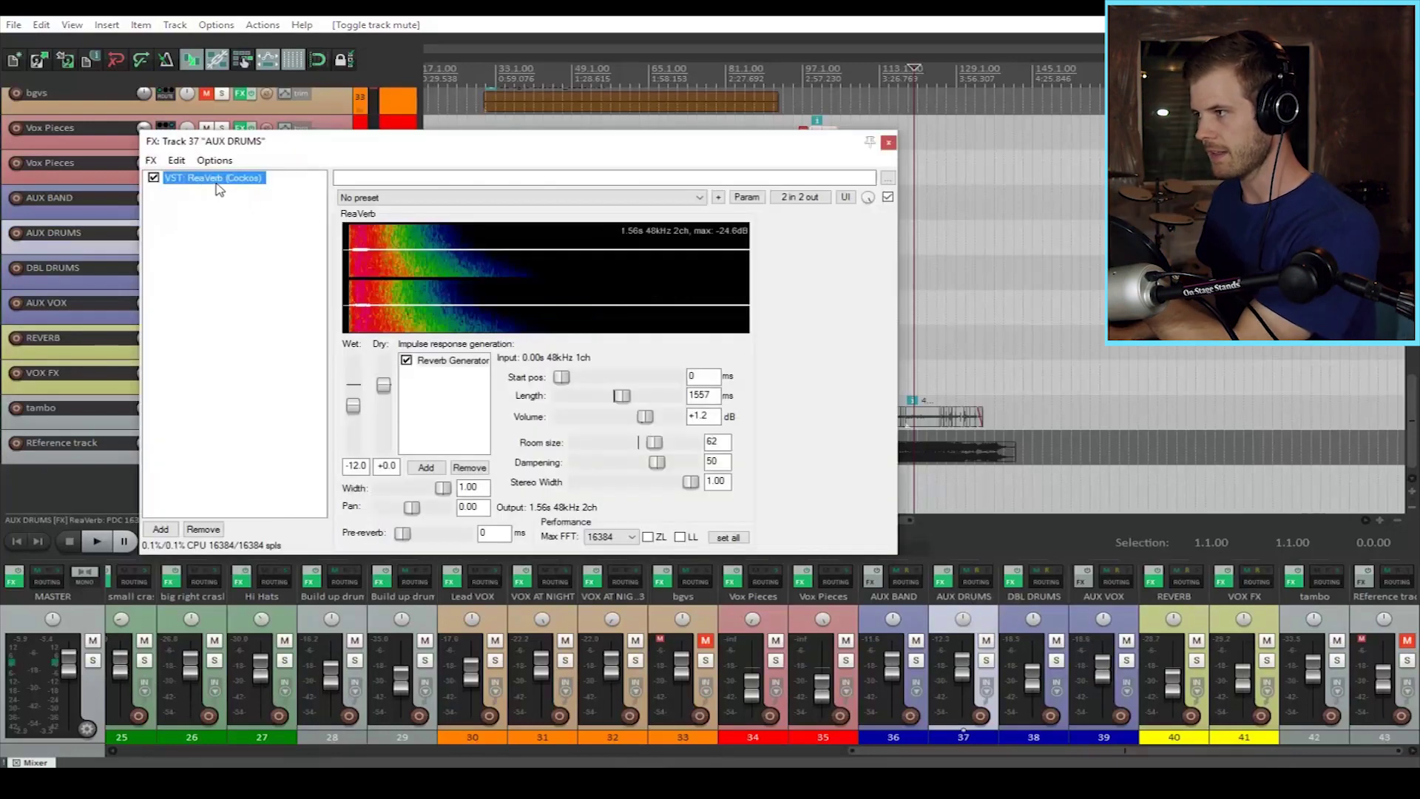
Step: Toggle the AUX DRUMS ReaVerb off, on, then off again to hear the drums dry
click(154, 178)
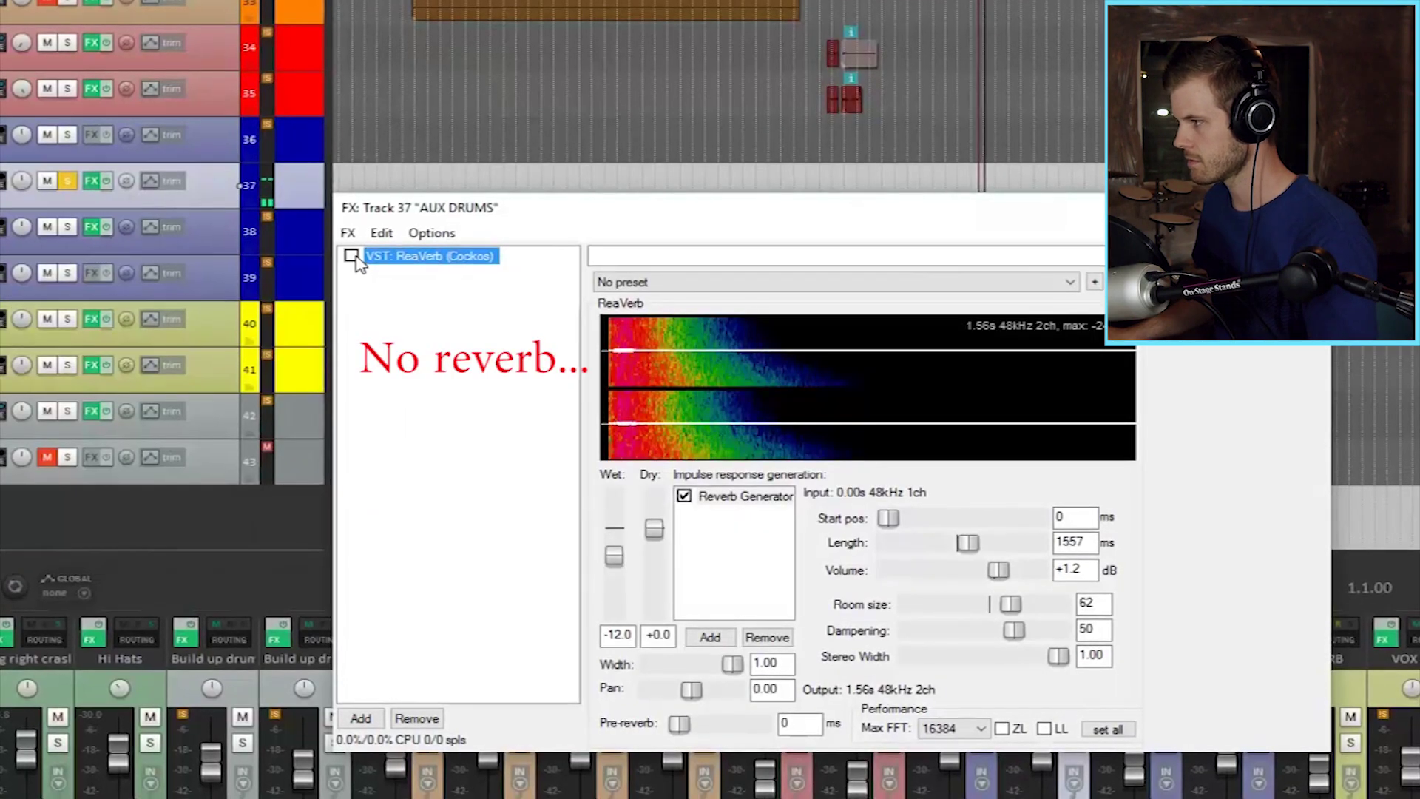
click(352, 257)
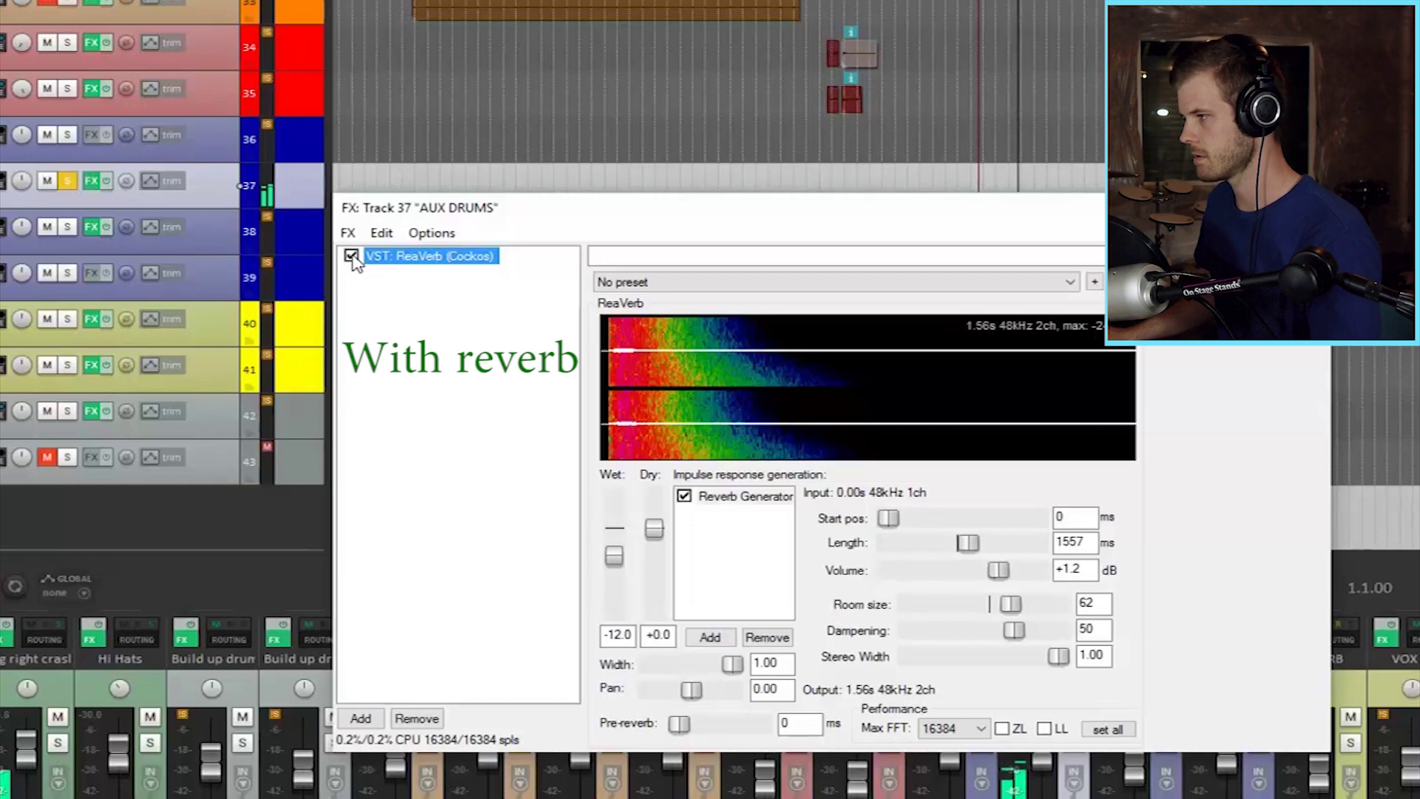
click(351, 256)
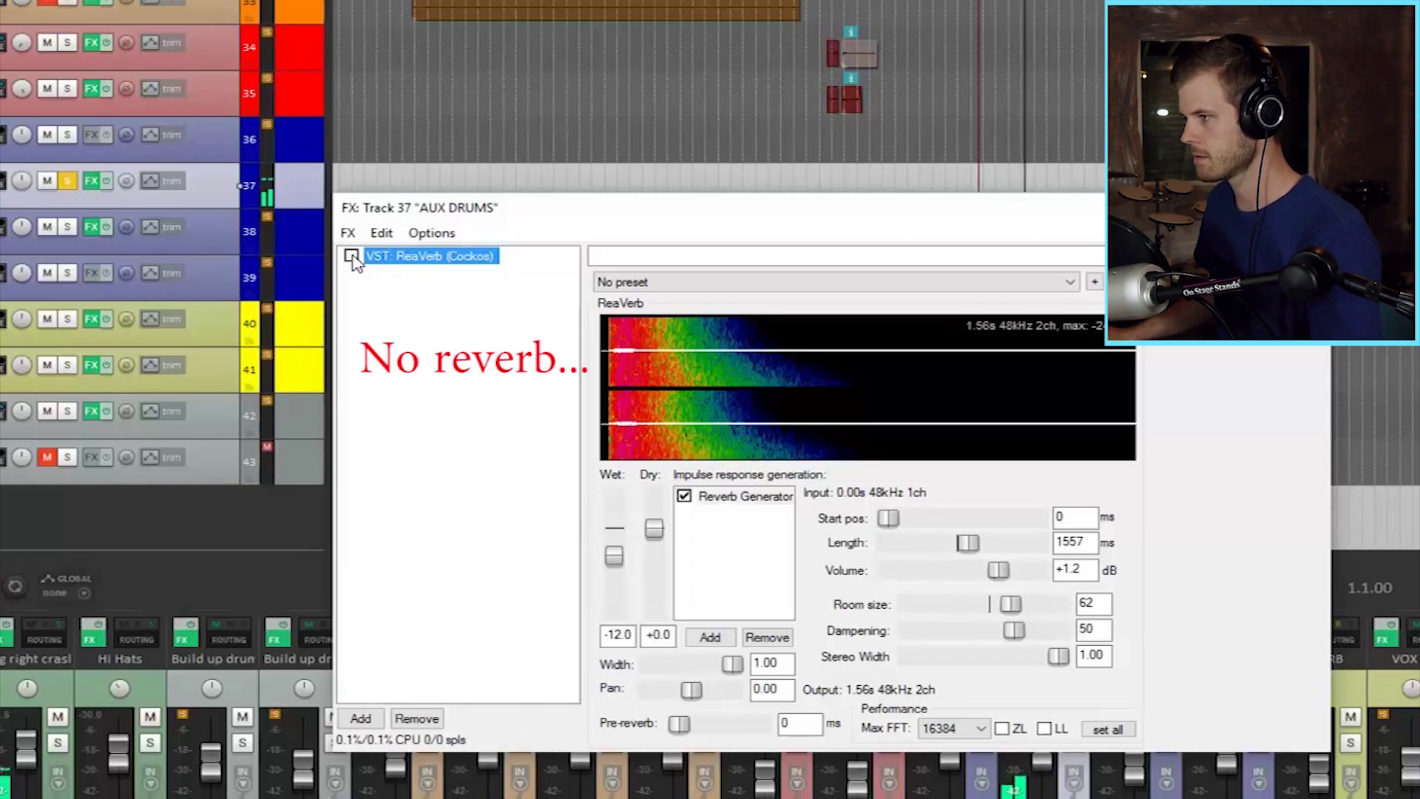